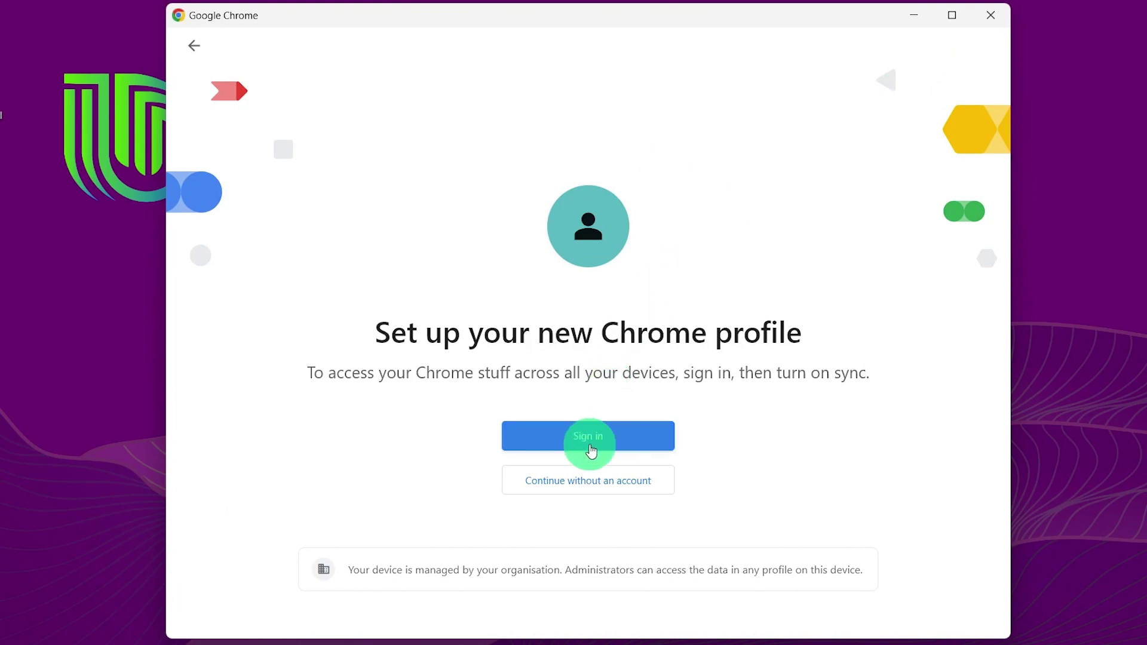
- From Chrome's sign-in, begin creating a new Google account for work or my business
click(591, 442)
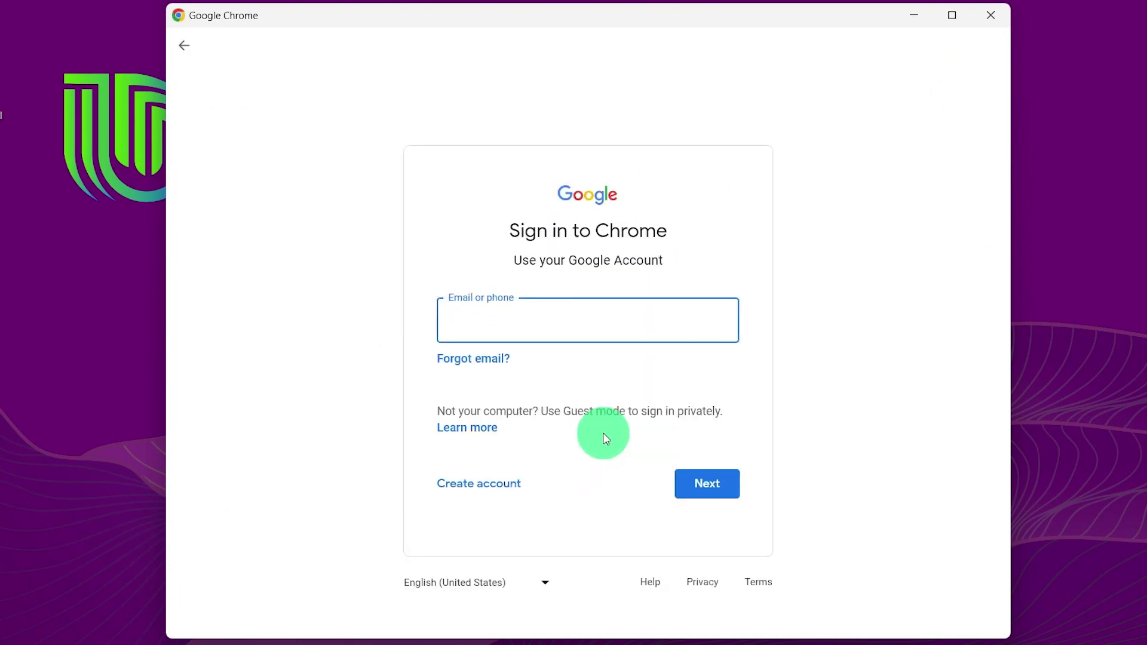
click(501, 485)
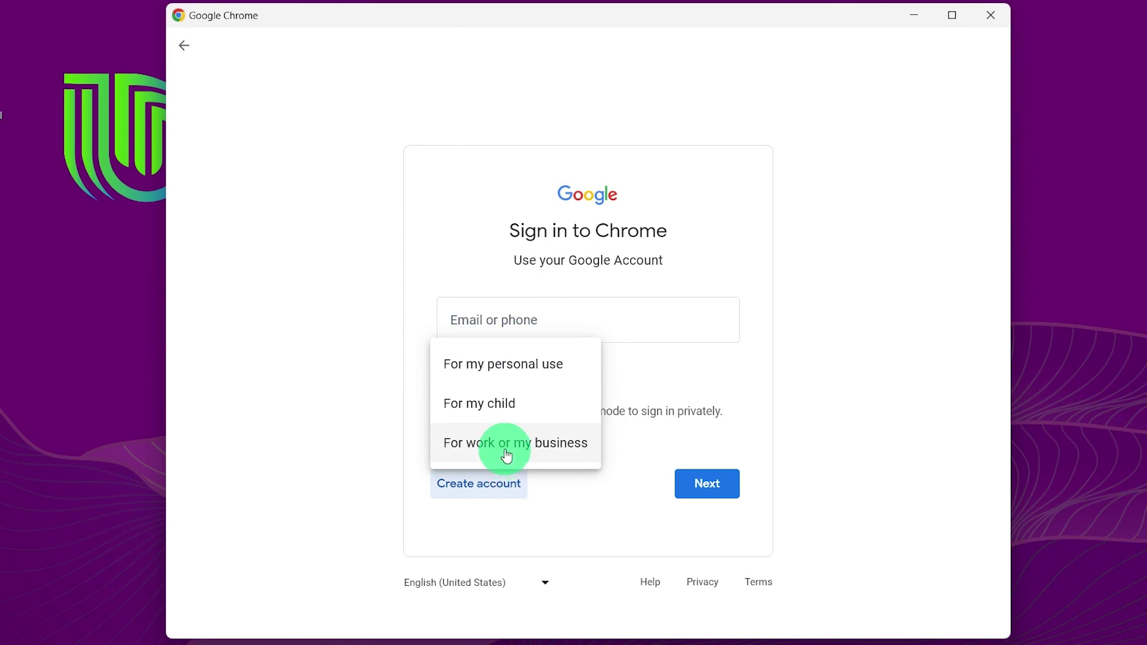
click(505, 460)
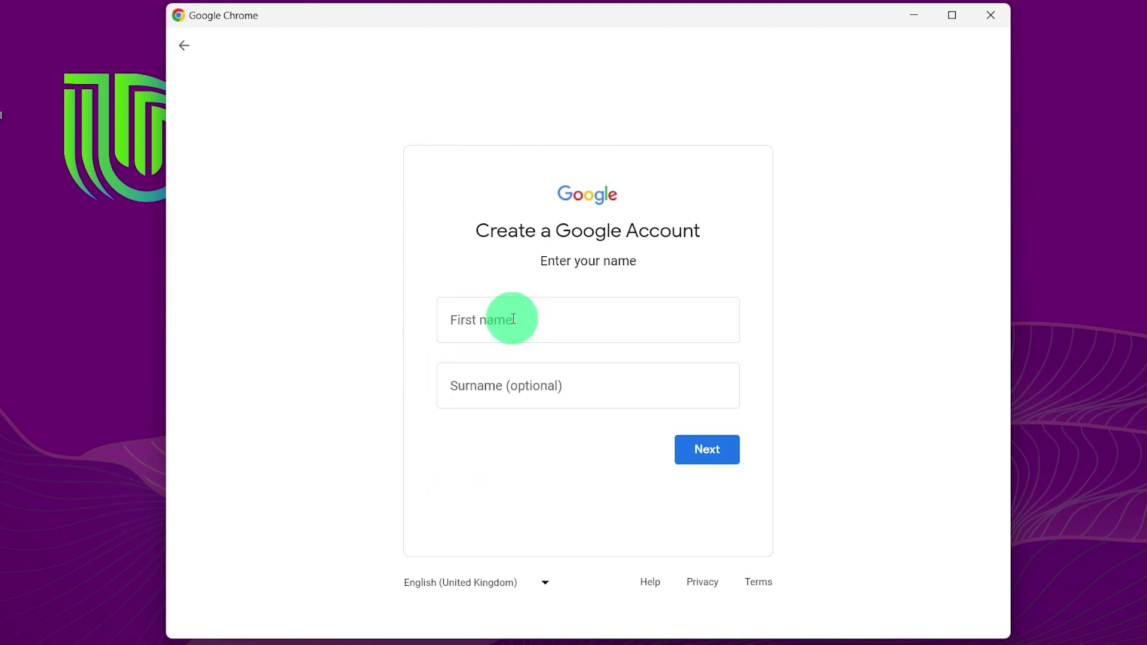
- Enter the account holder's first name and surname, then continue
click(512, 319)
text(Ben)
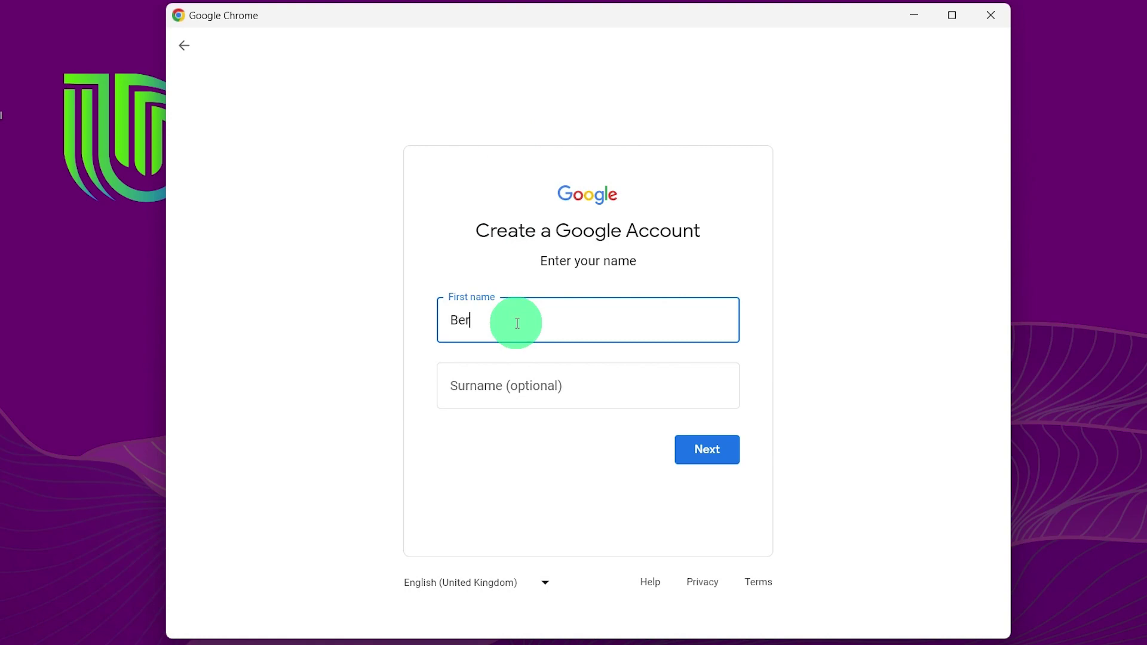
text(oxv Future)
key(Tab)
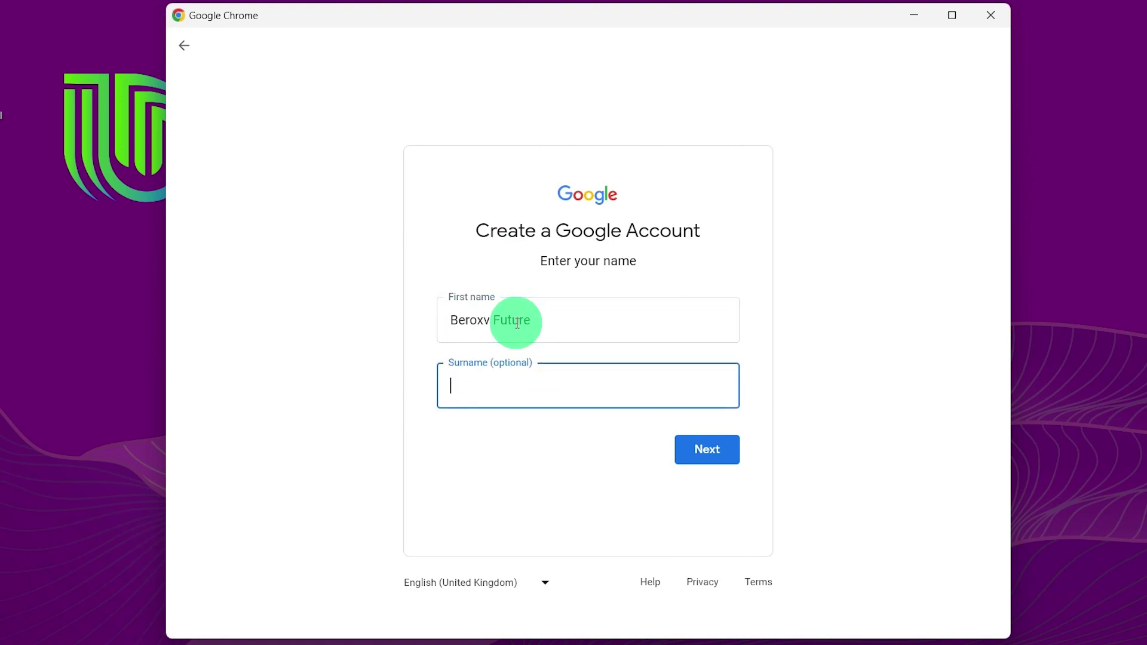
text(Org.)
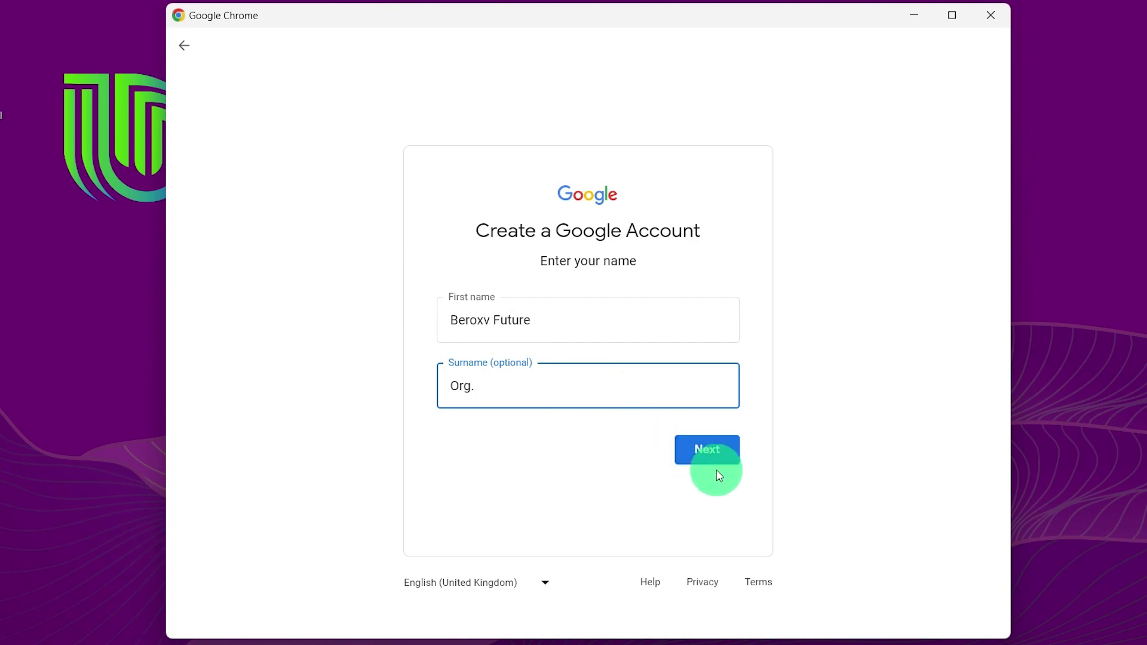
click(719, 456)
click(499, 311)
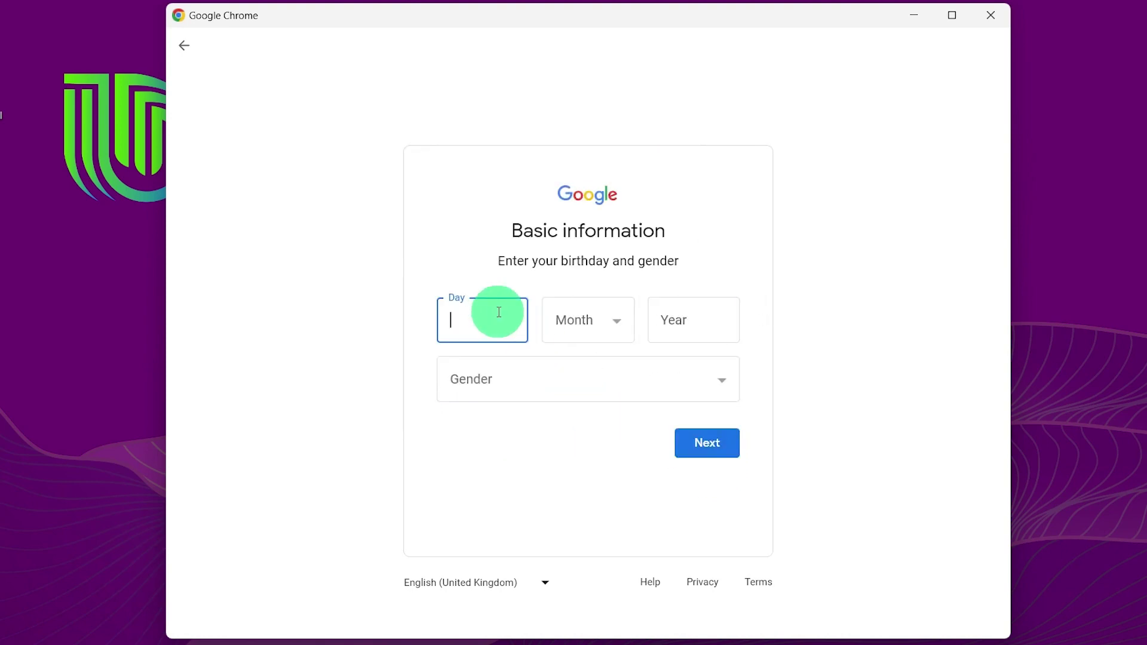
text(05)
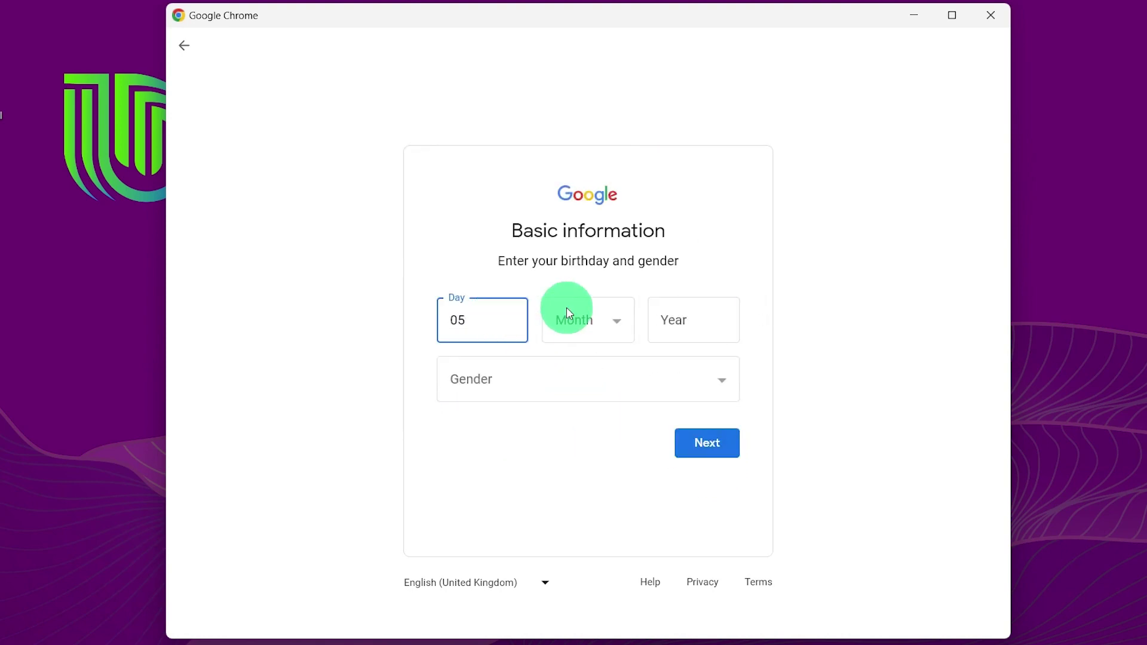
click(567, 311)
click(577, 467)
click(678, 317)
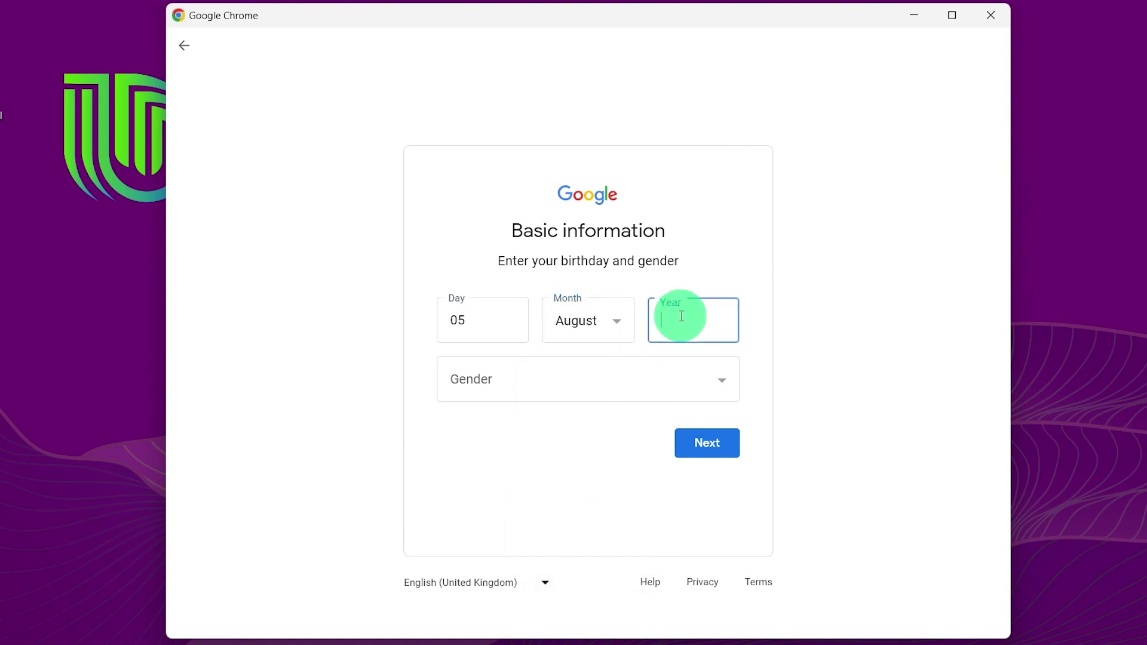
text(2000)
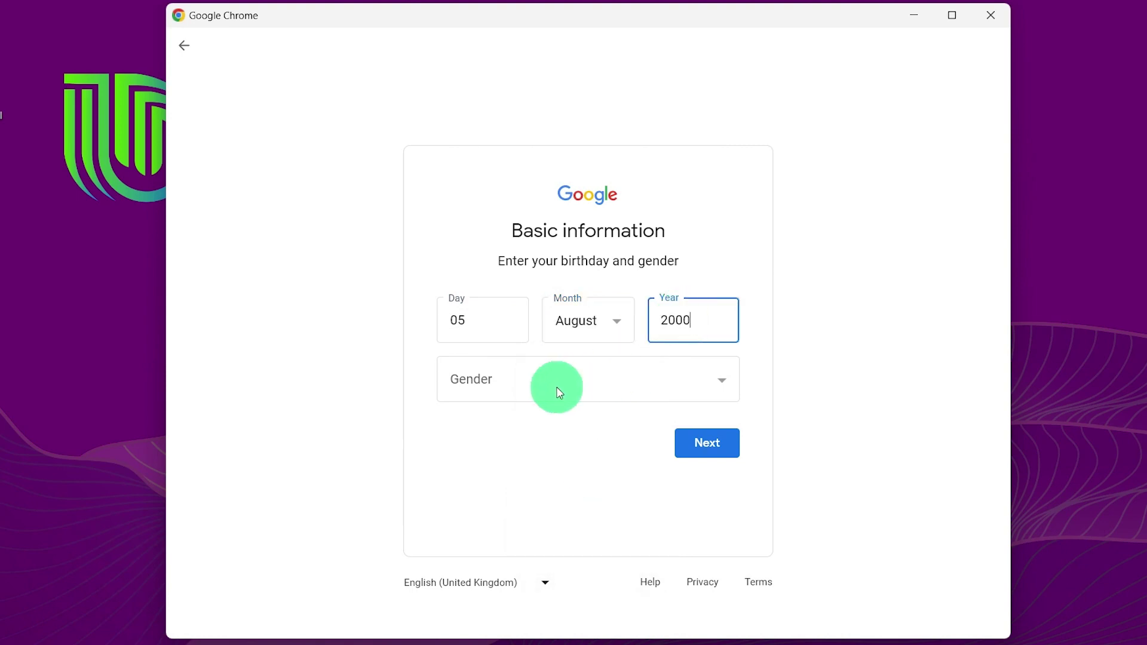
click(557, 390)
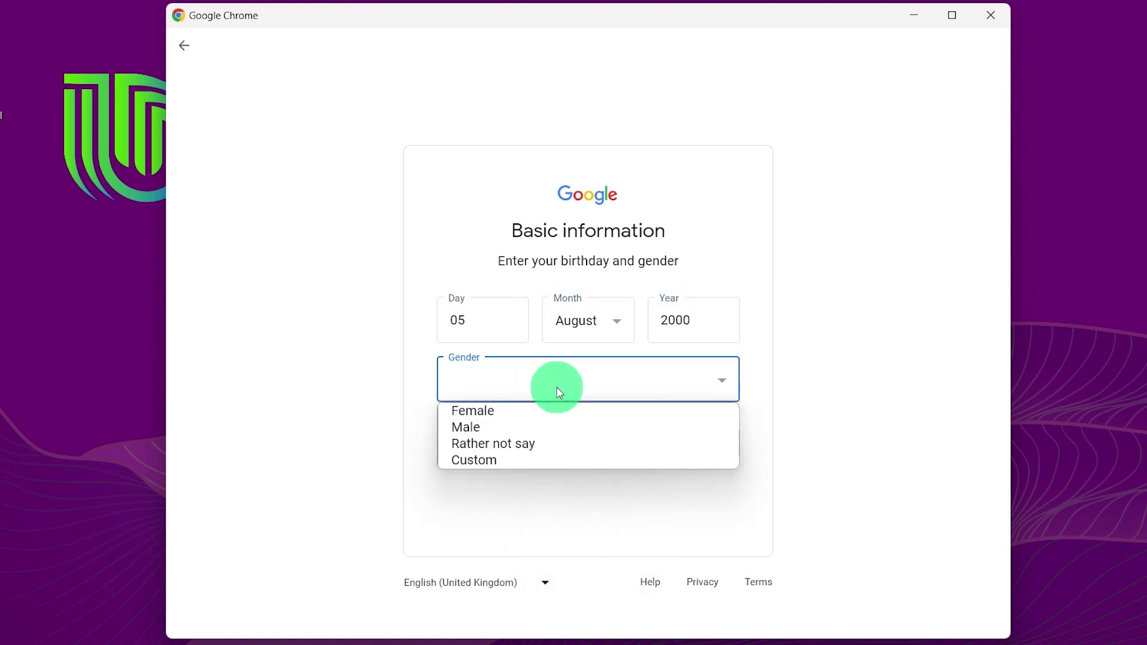
click(482, 426)
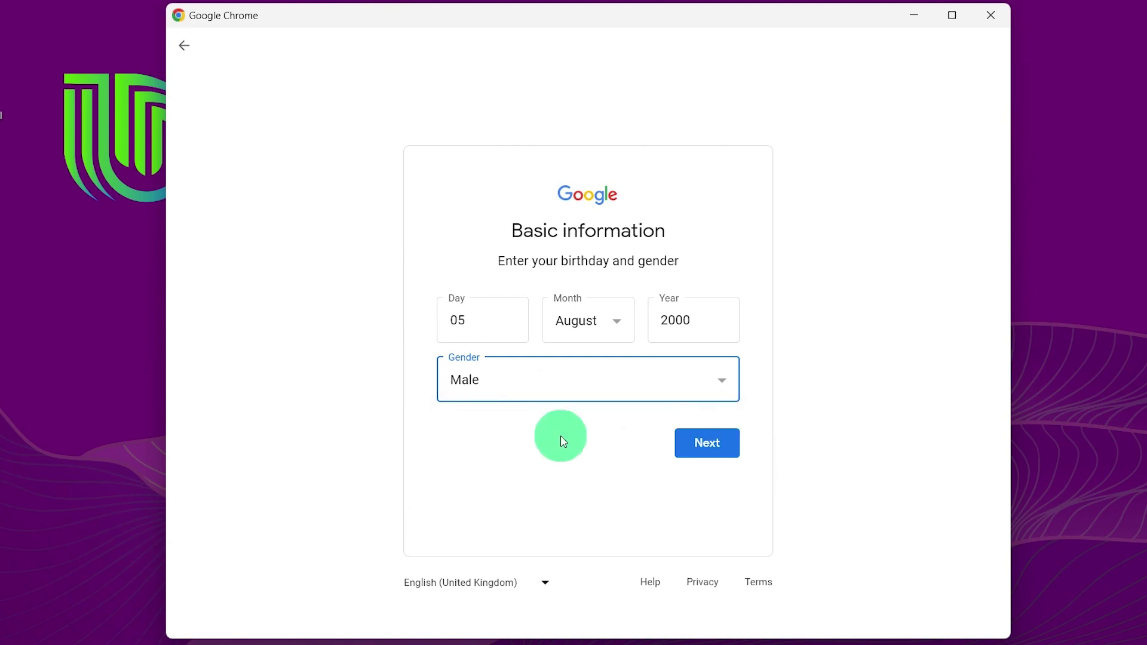
click(718, 445)
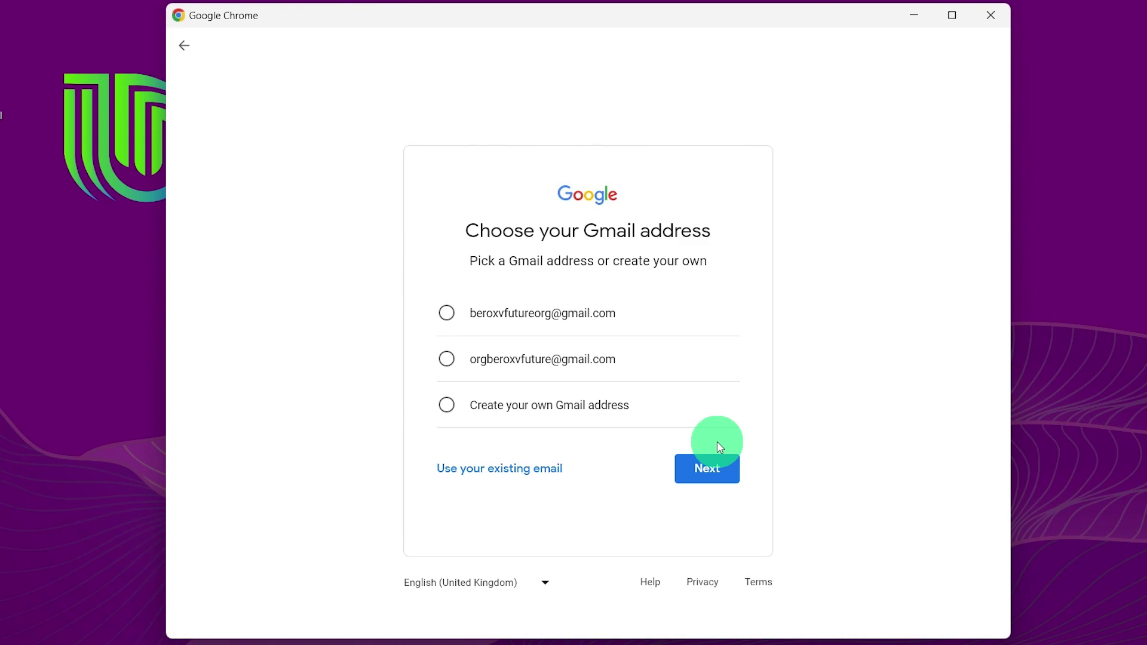
- Take the first suggested Gmail address, then set and confirm the account password
click(580, 325)
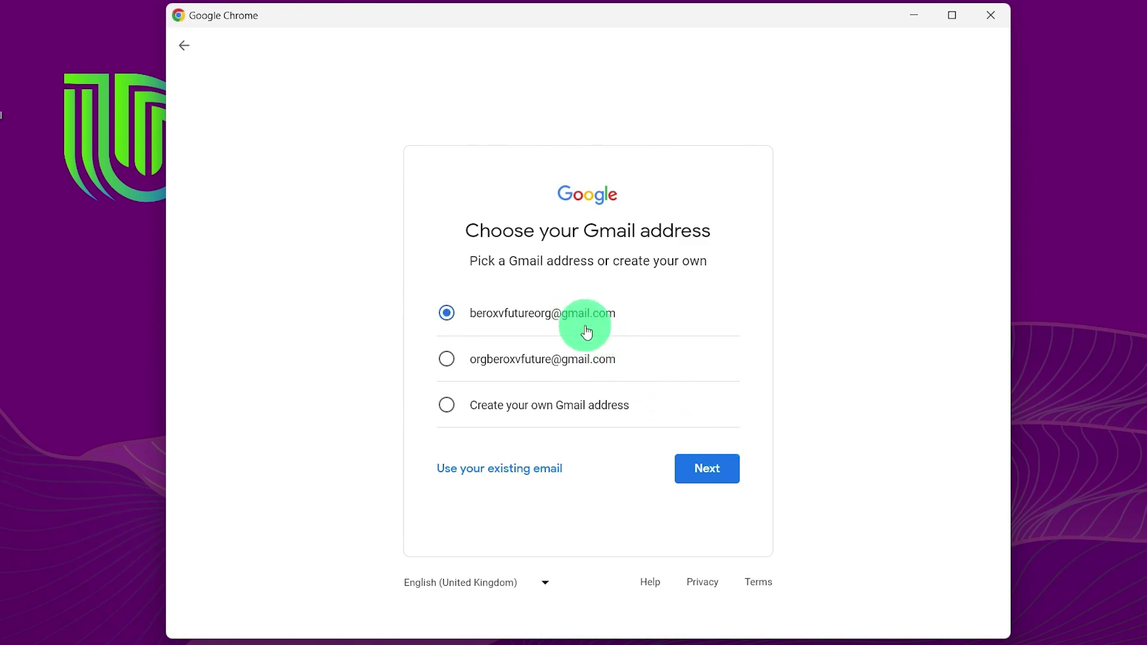
click(705, 472)
click(607, 338)
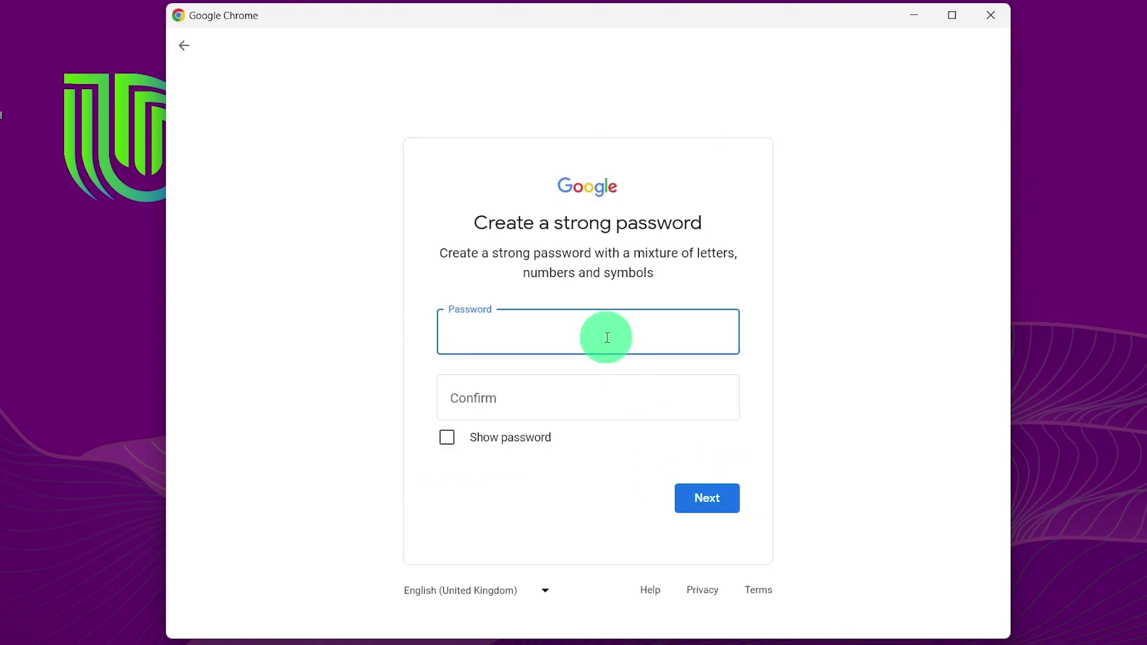
text(••••••••••••)
click(517, 399)
text(••••••••••••)
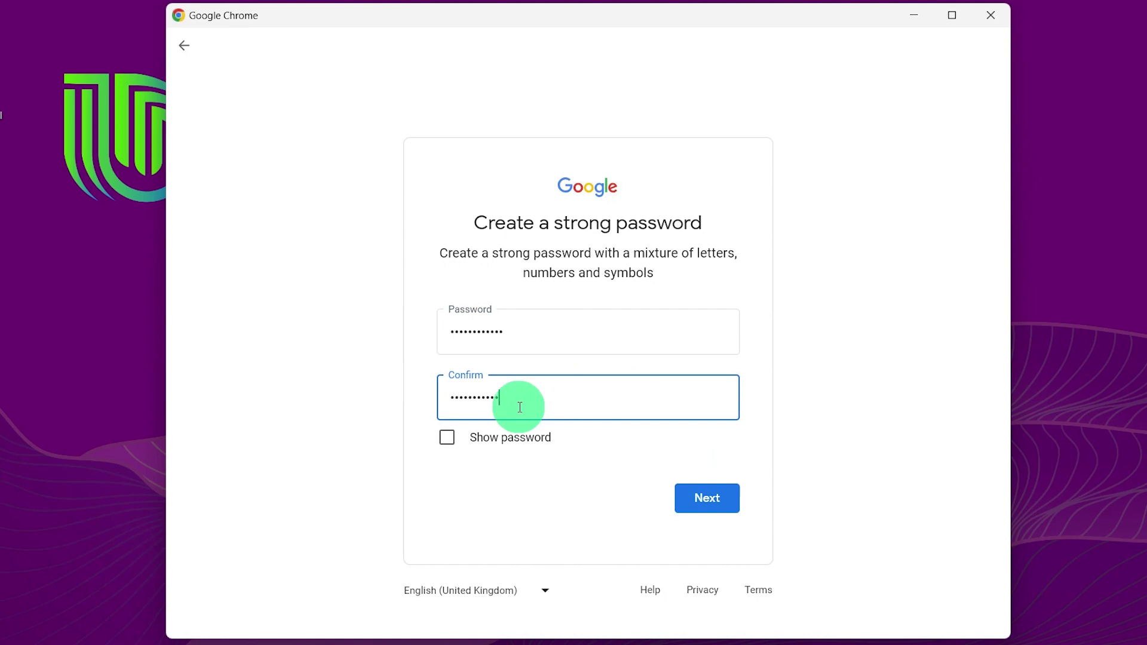
click(713, 499)
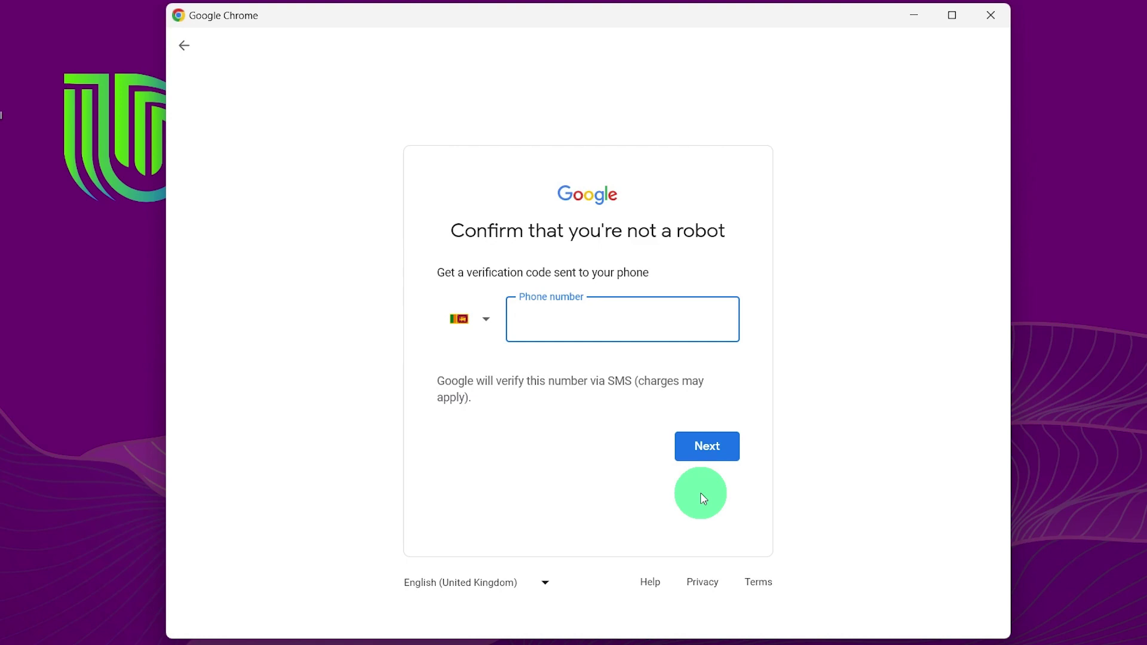
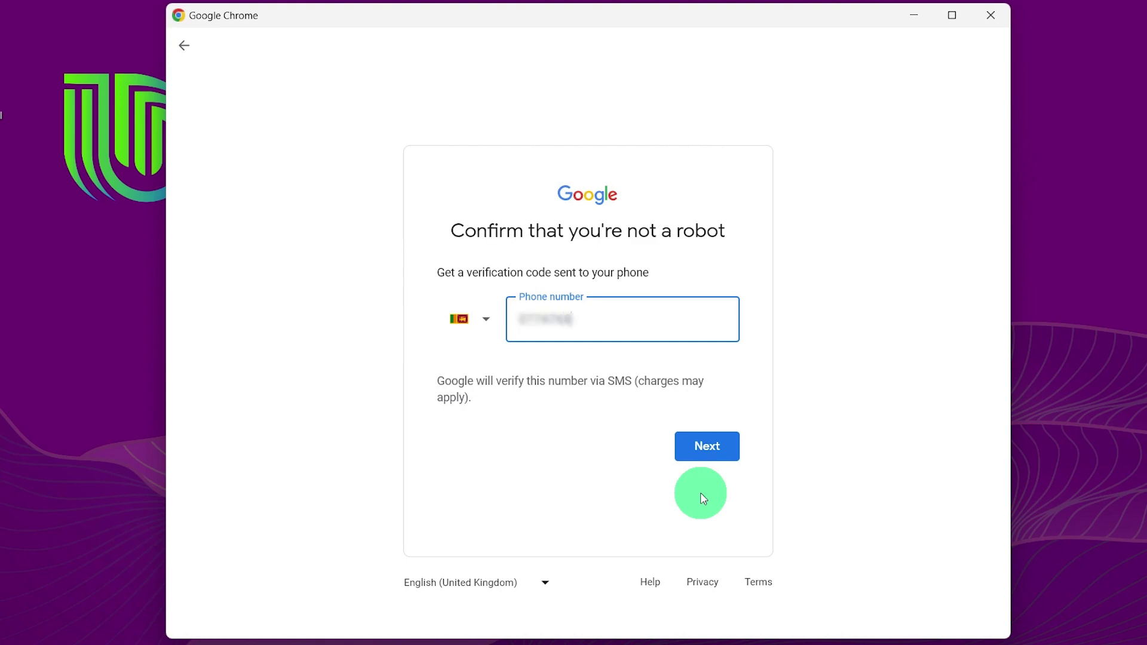
- Verify the account with the phone number and texted six-digit code, skipping the recovery email
click(705, 459)
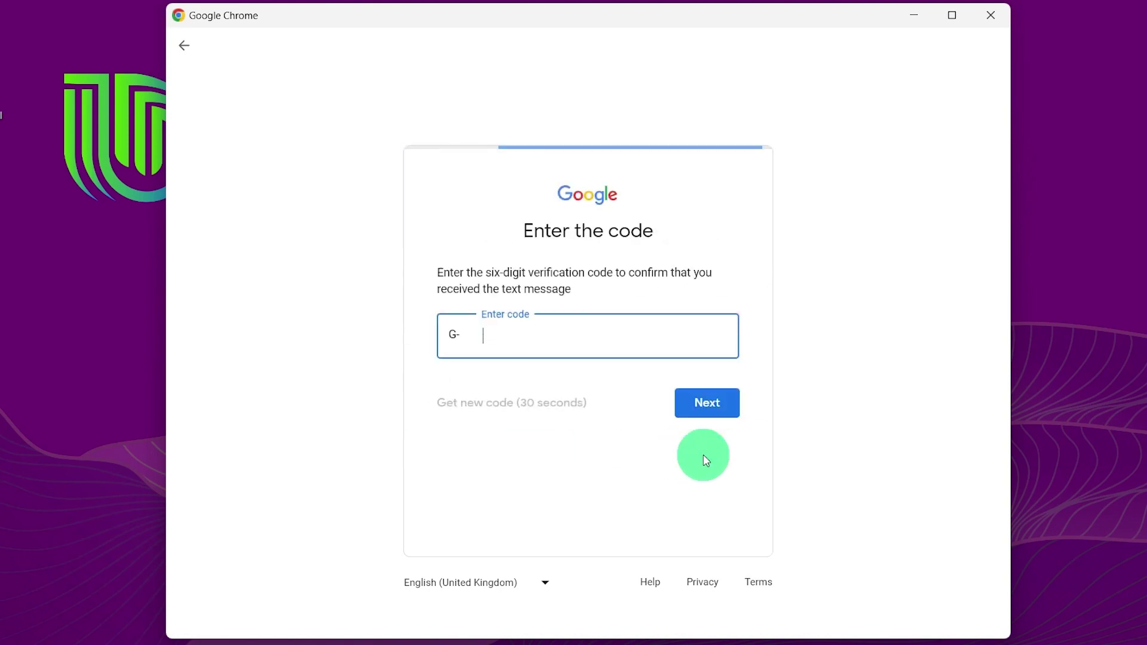
click(713, 403)
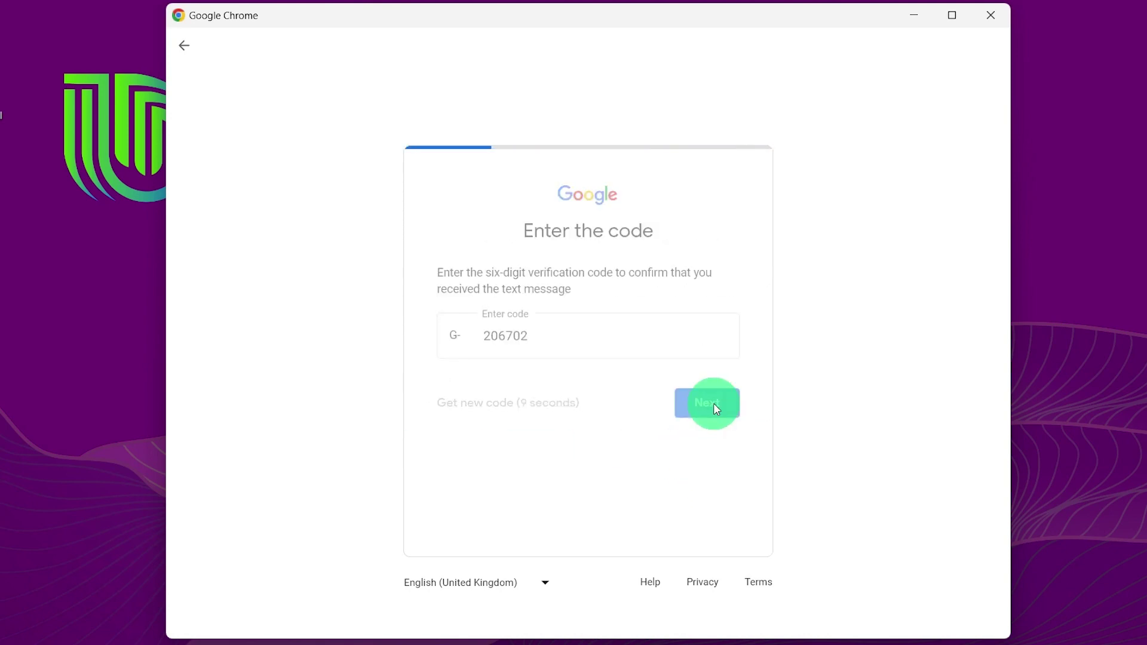
click(657, 425)
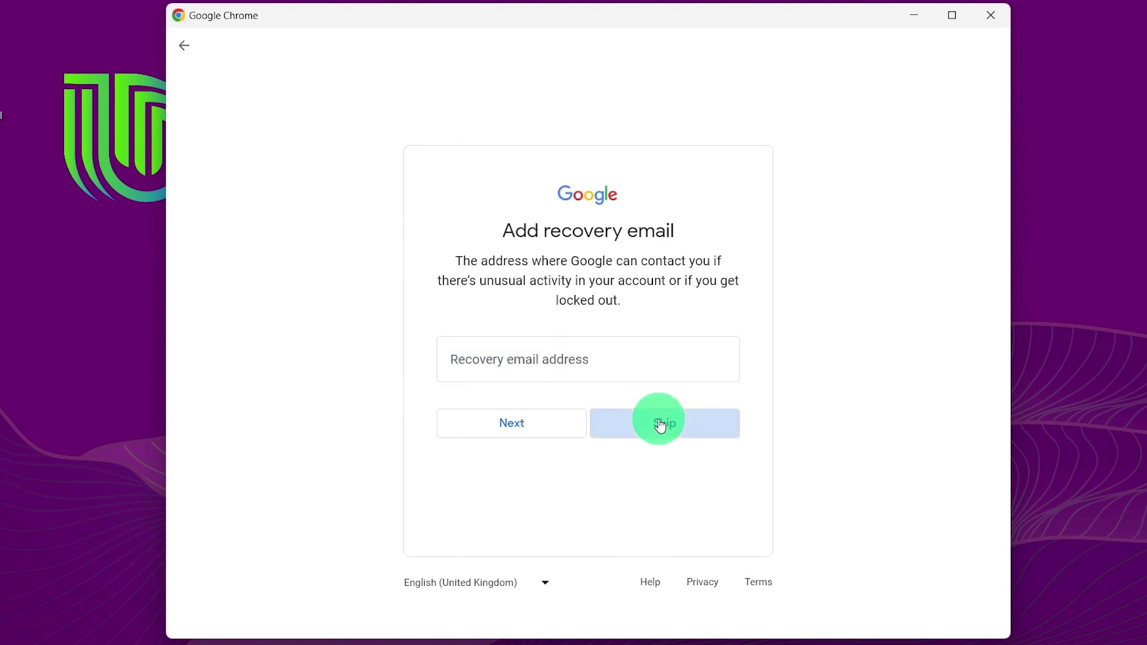
- Approve phone use across Google, accept the privacy terms, turn on sync and keep the teal theme
click(541, 400)
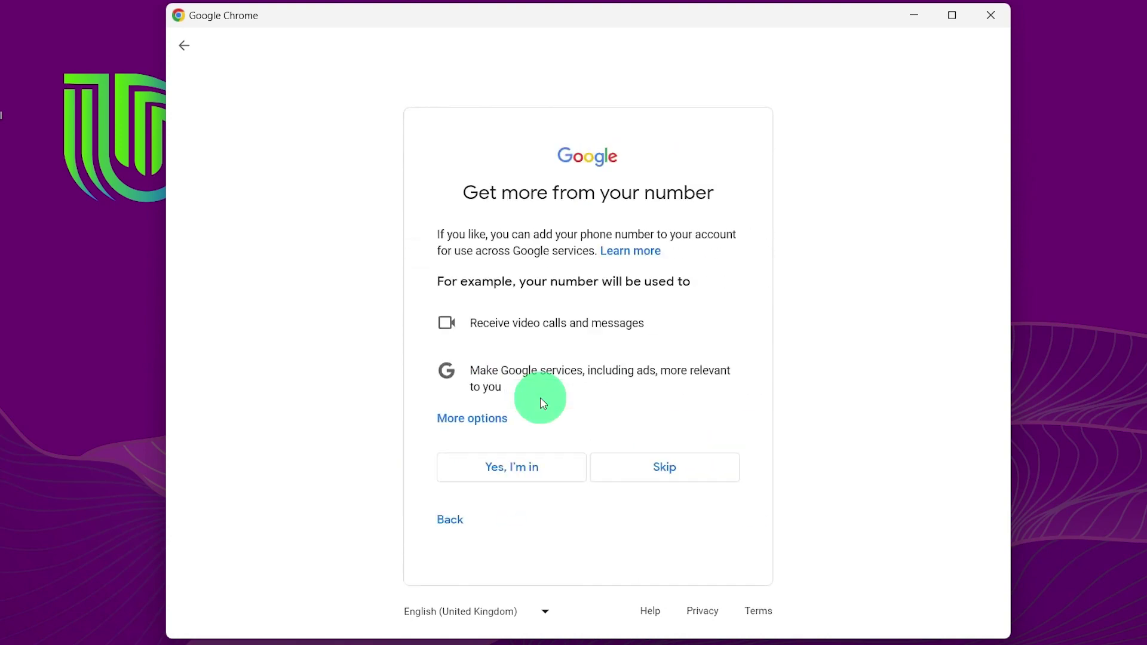
click(547, 472)
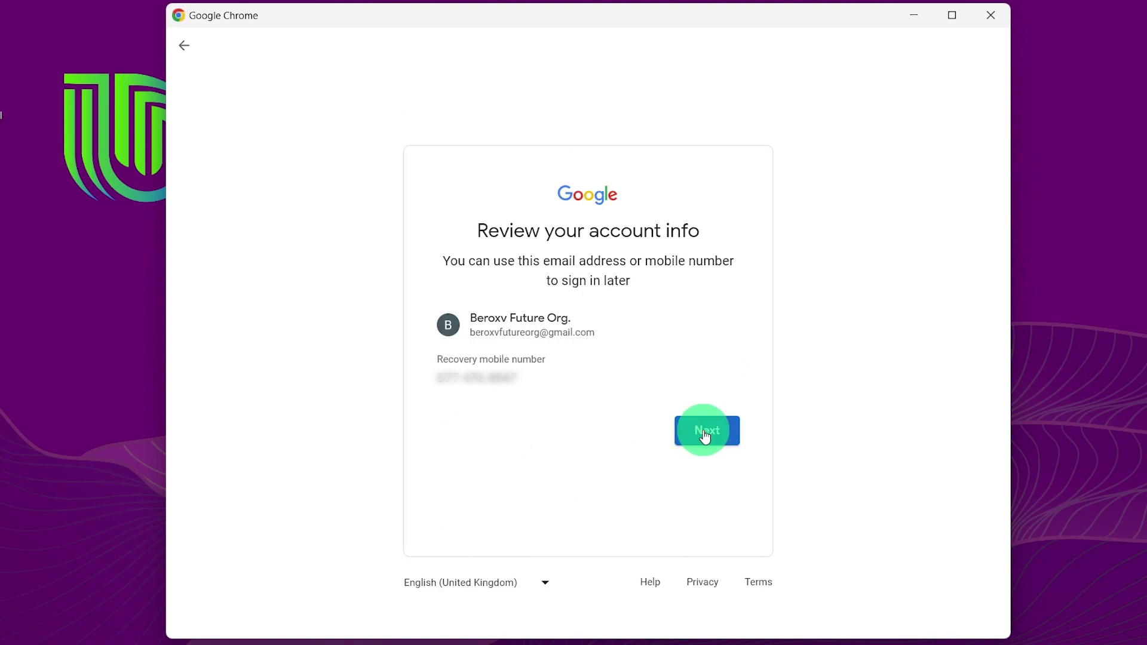
click(705, 431)
scroll(628, 422, down, 15)
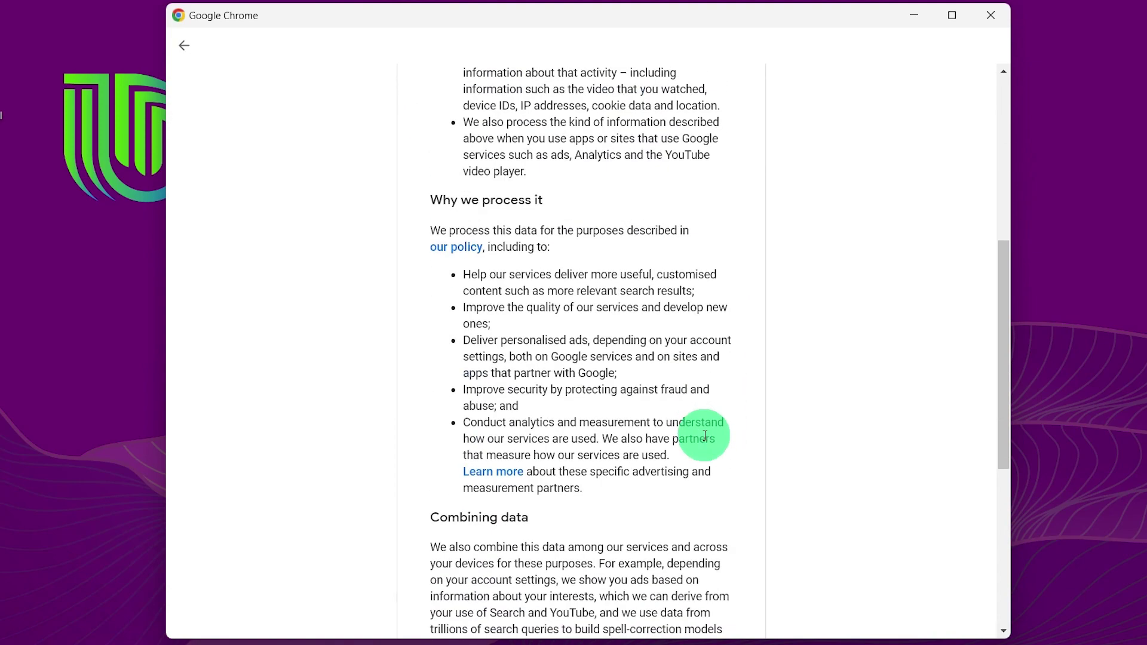
click(697, 523)
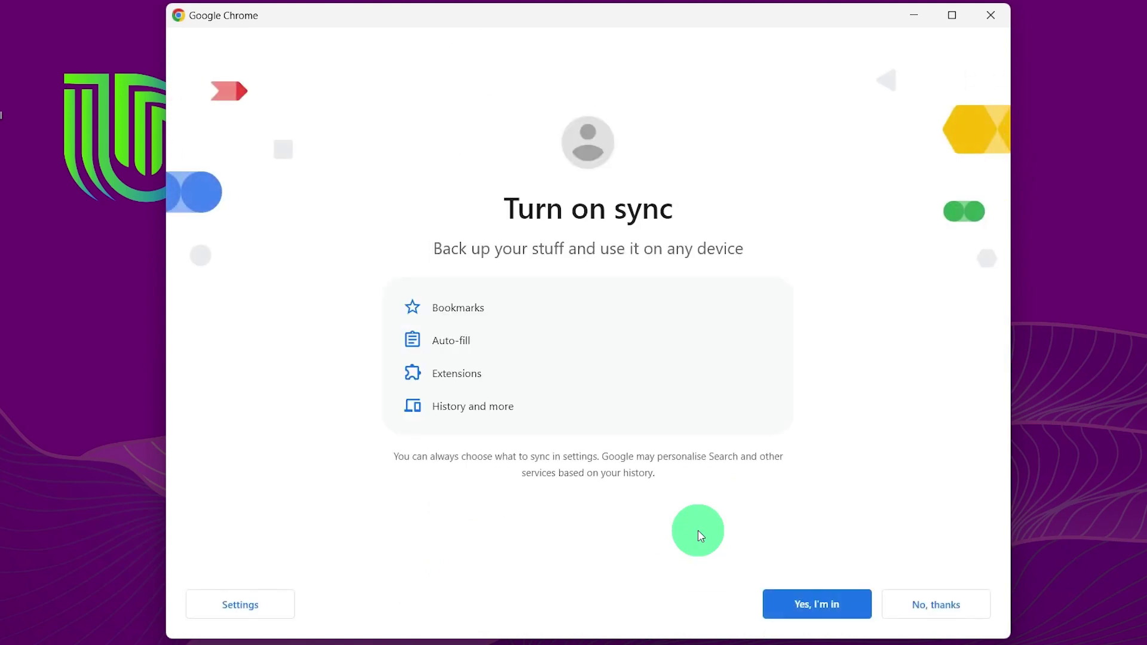
click(804, 593)
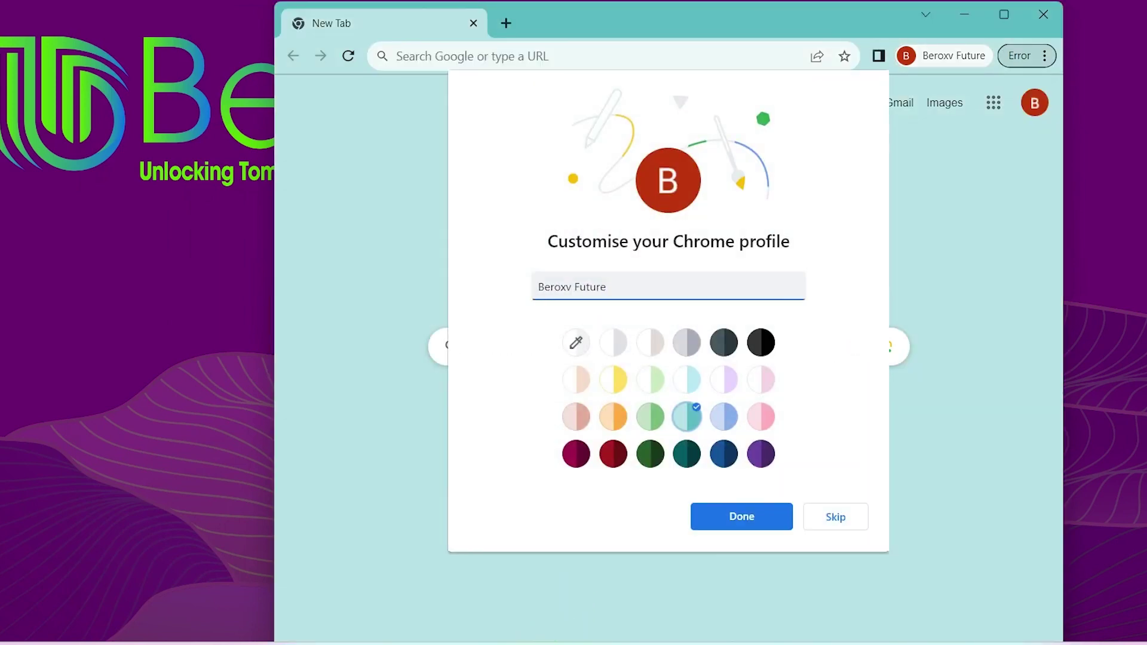
click(766, 518)
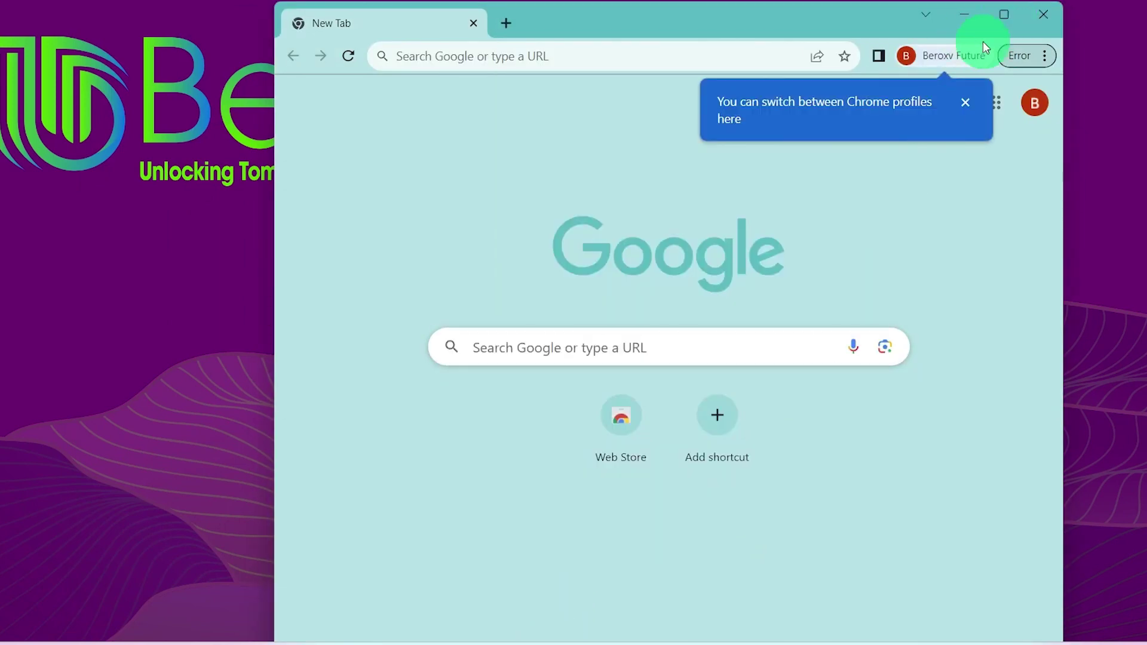
- In a maximized window, search Google for 'adobe create account'
click(966, 102)
click(1003, 14)
click(651, 57)
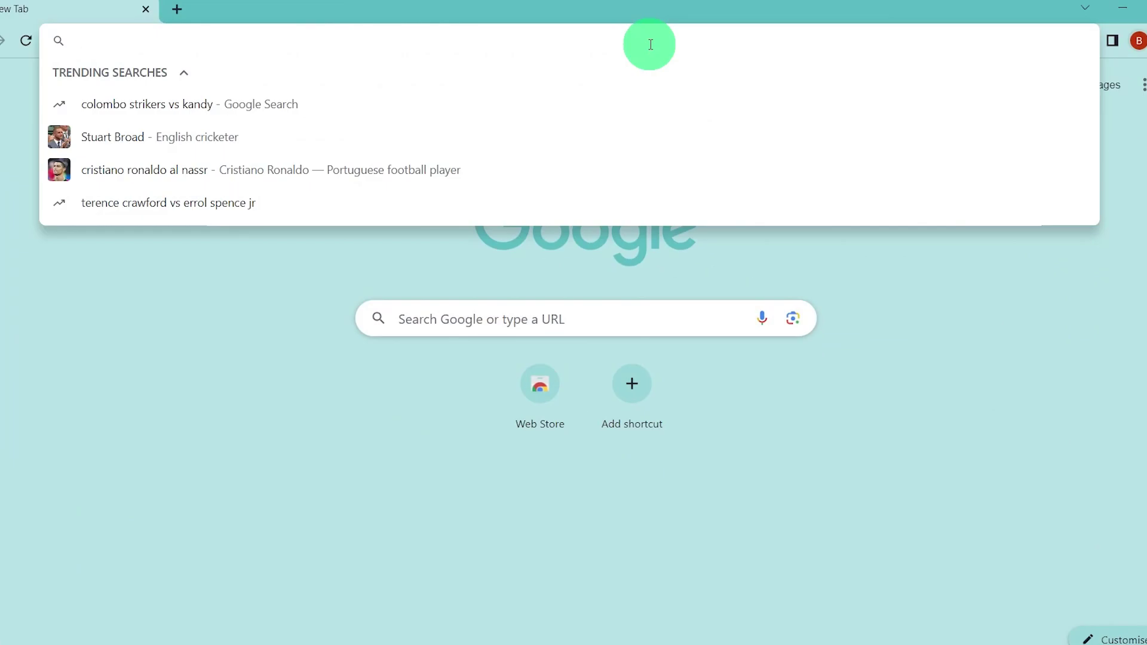
text(a)
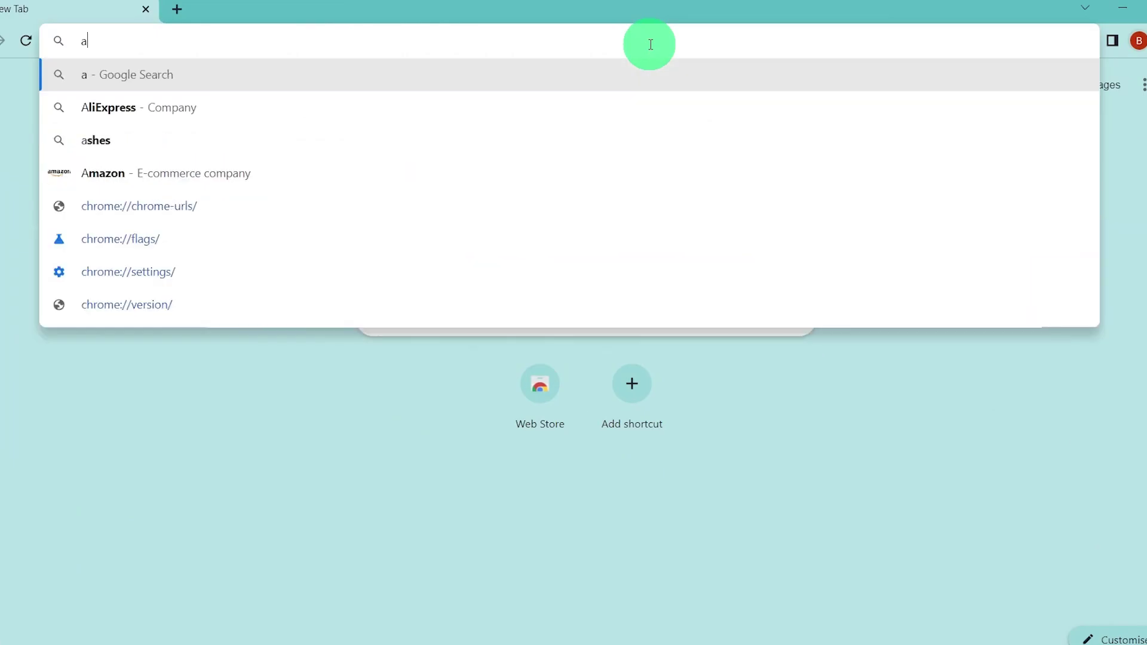
text(dobe )
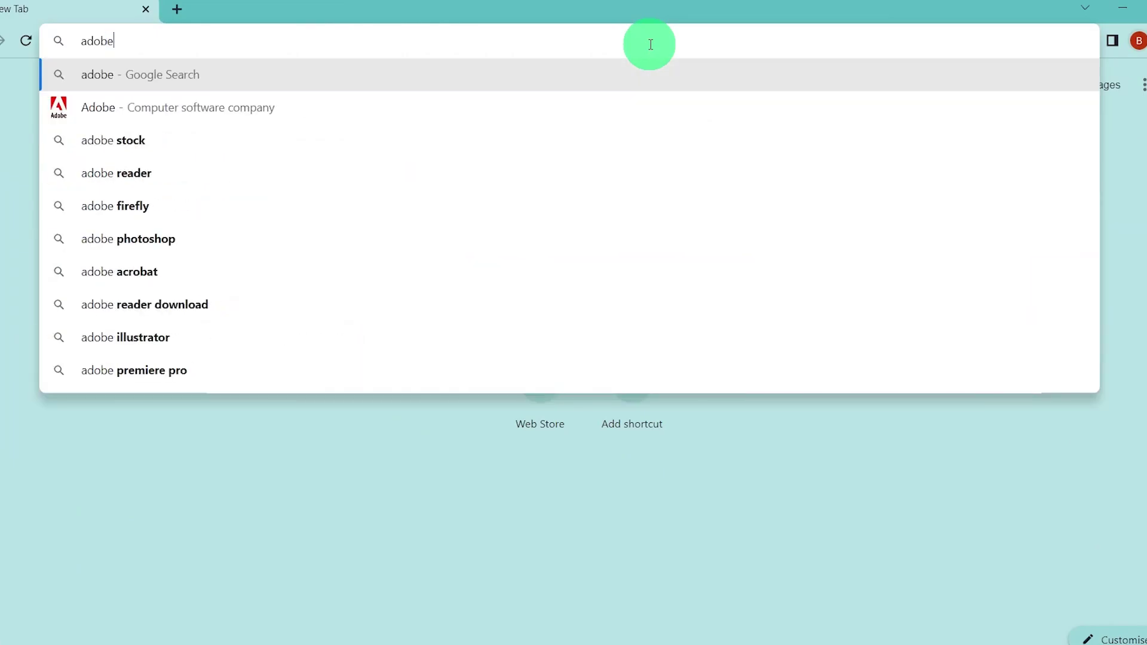
text(cr)
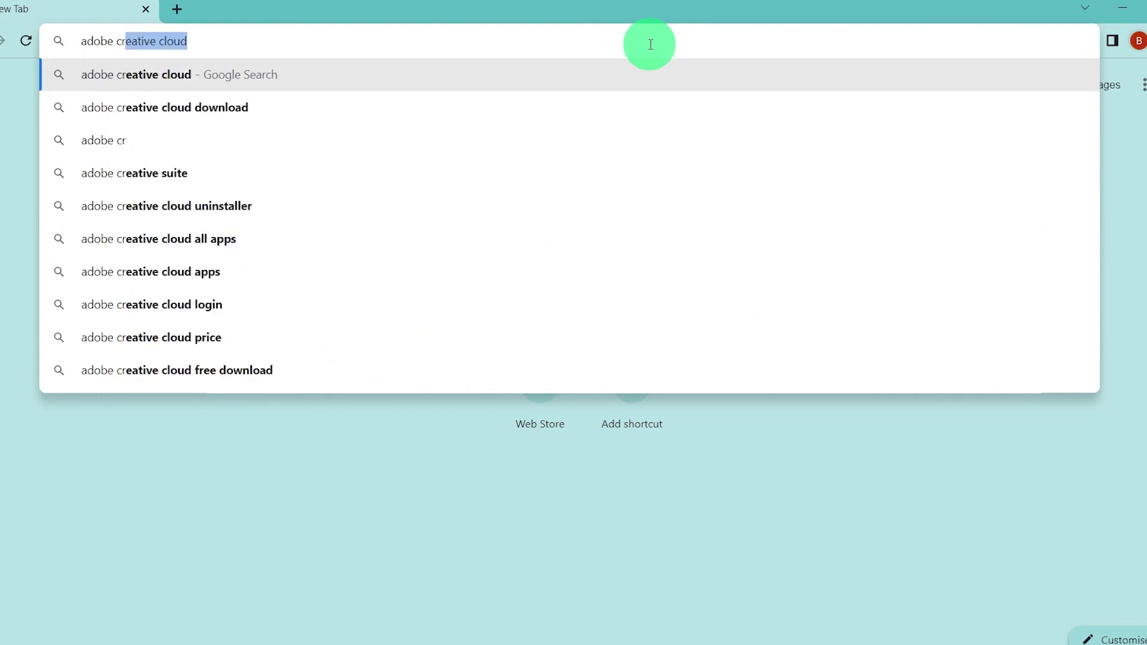
text(eate acc)
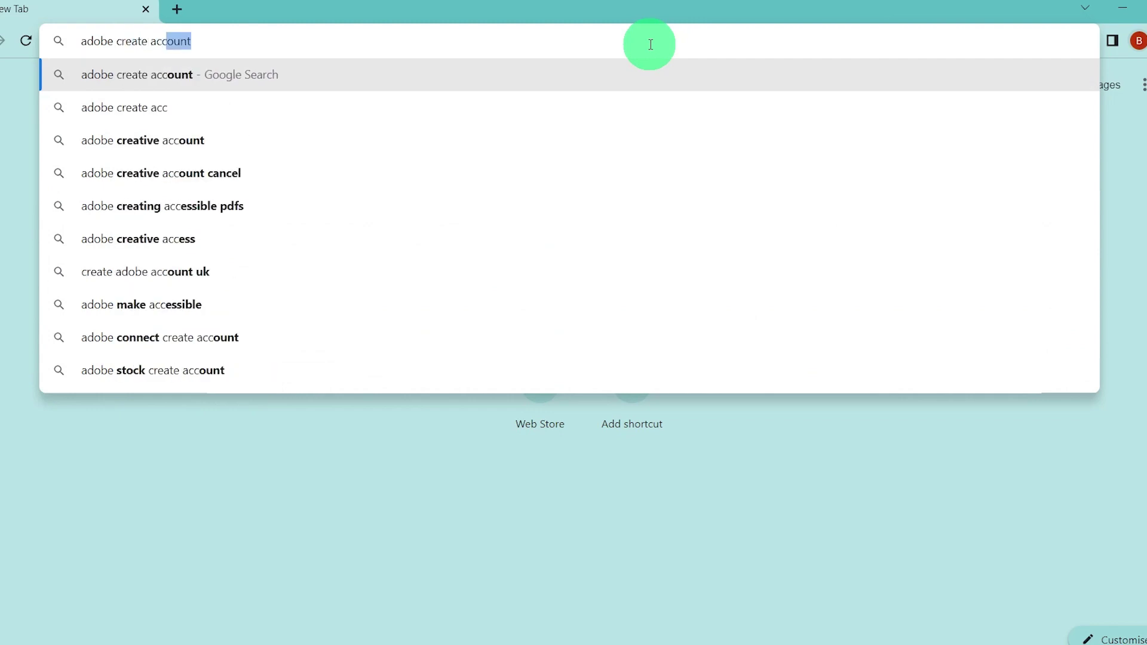
key(Return)
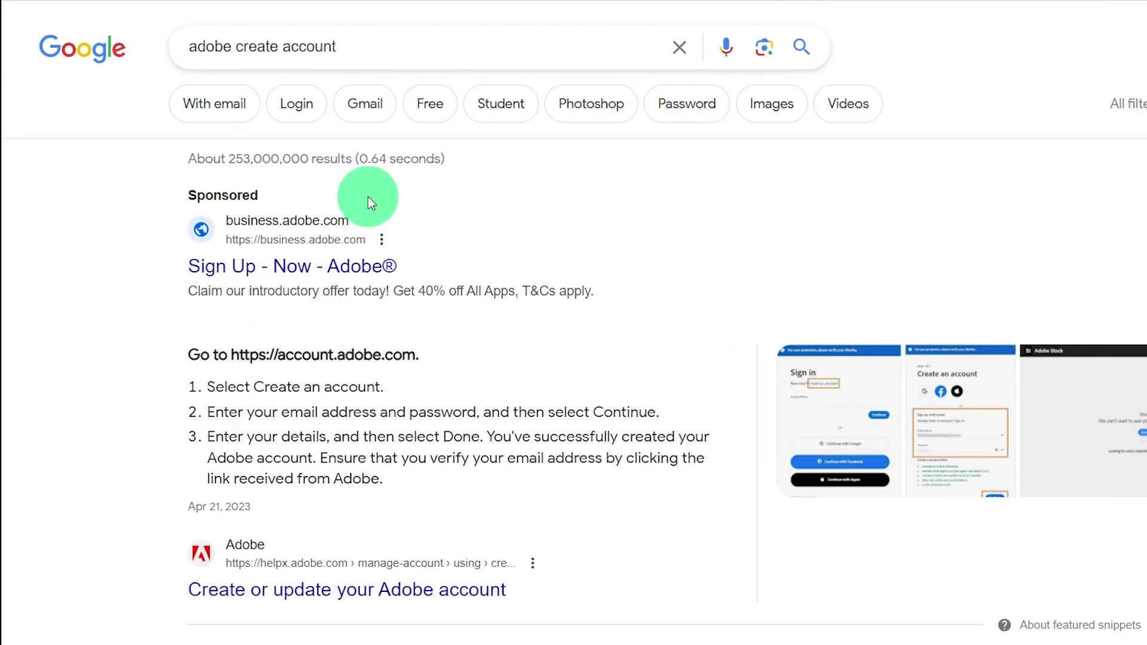
- Open Adobe's 'Create or update your Adobe account' help article and follow its account.adobe.com link
click(309, 590)
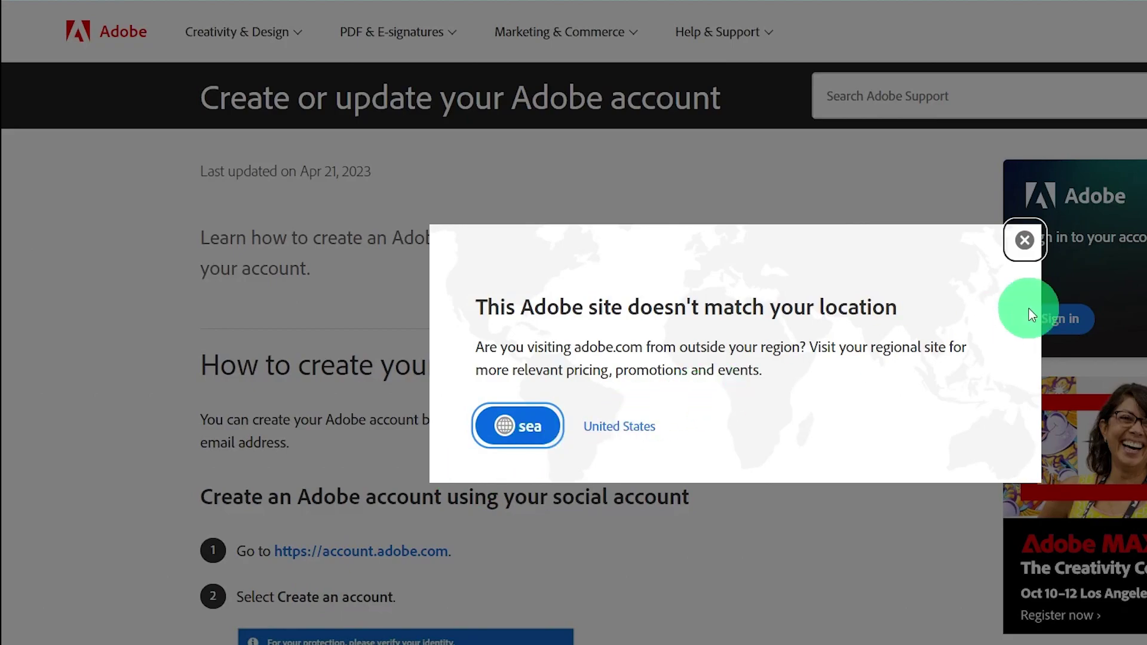
click(1024, 242)
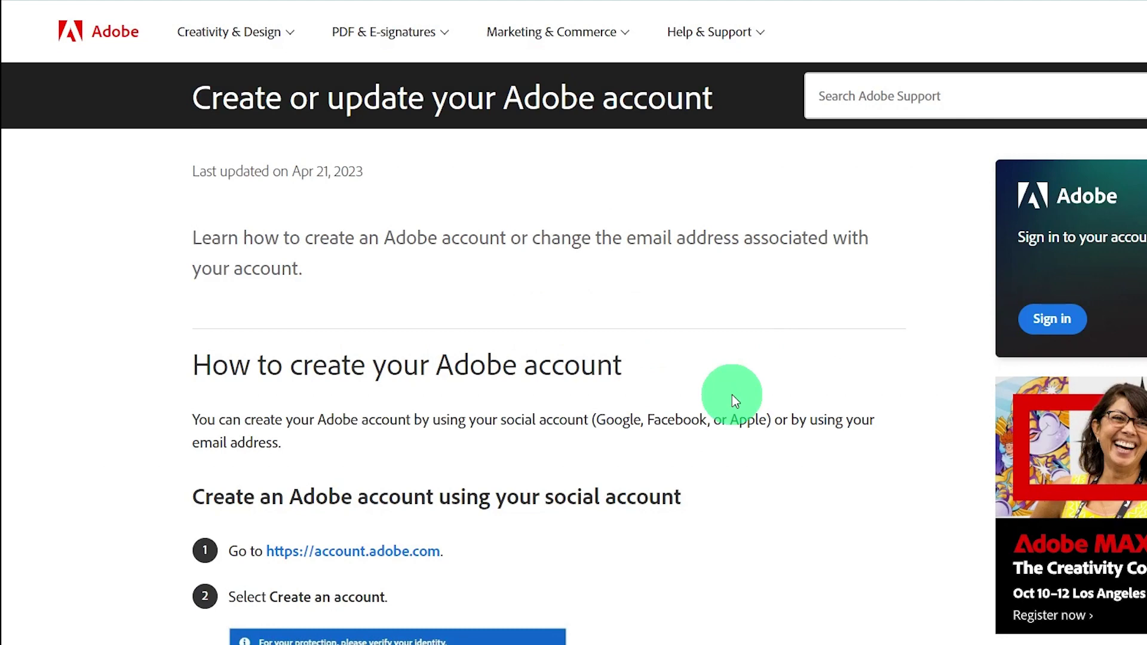
click(392, 556)
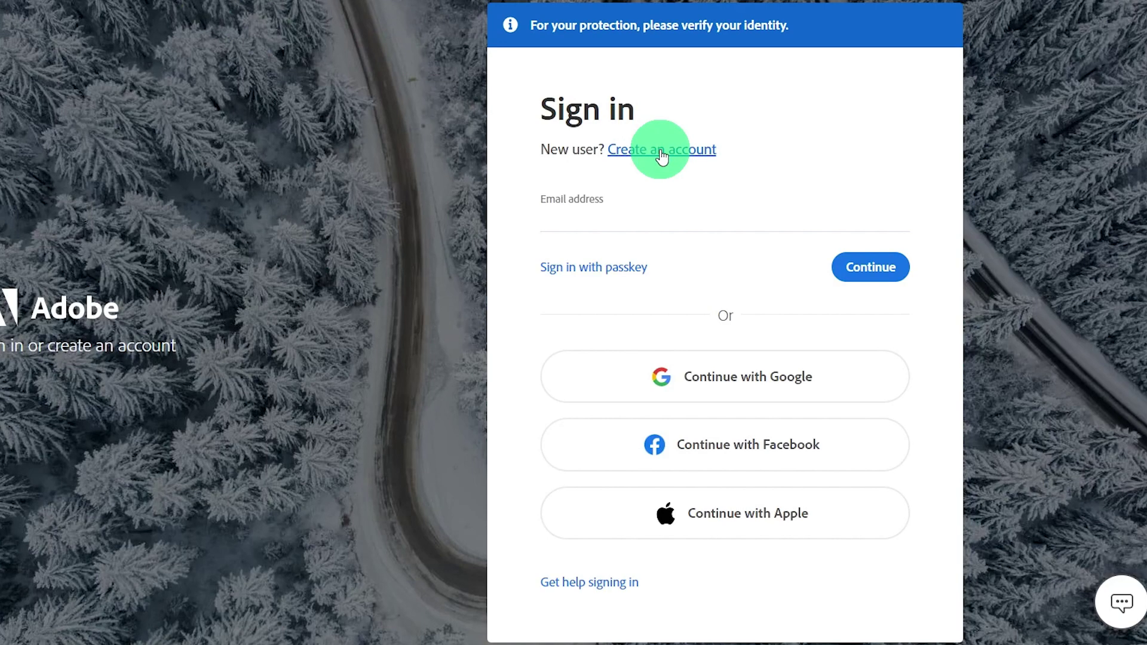
- Submit Adobe sign-up step 1 with the new Gmail address and a valid password, declining to save it
click(662, 151)
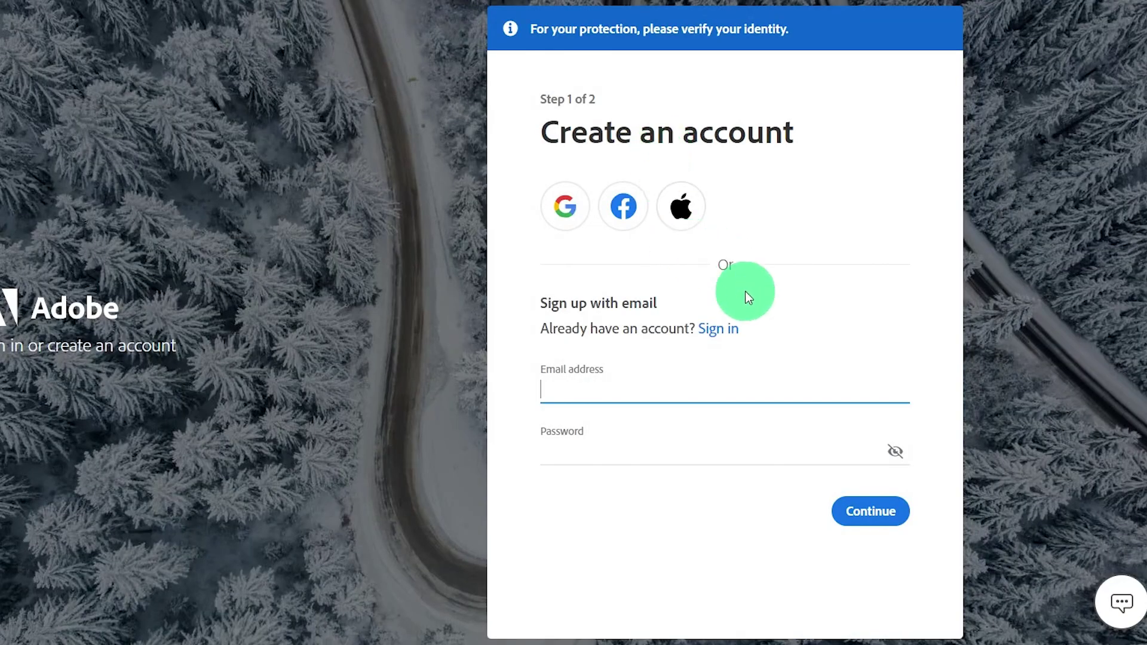
click(585, 392)
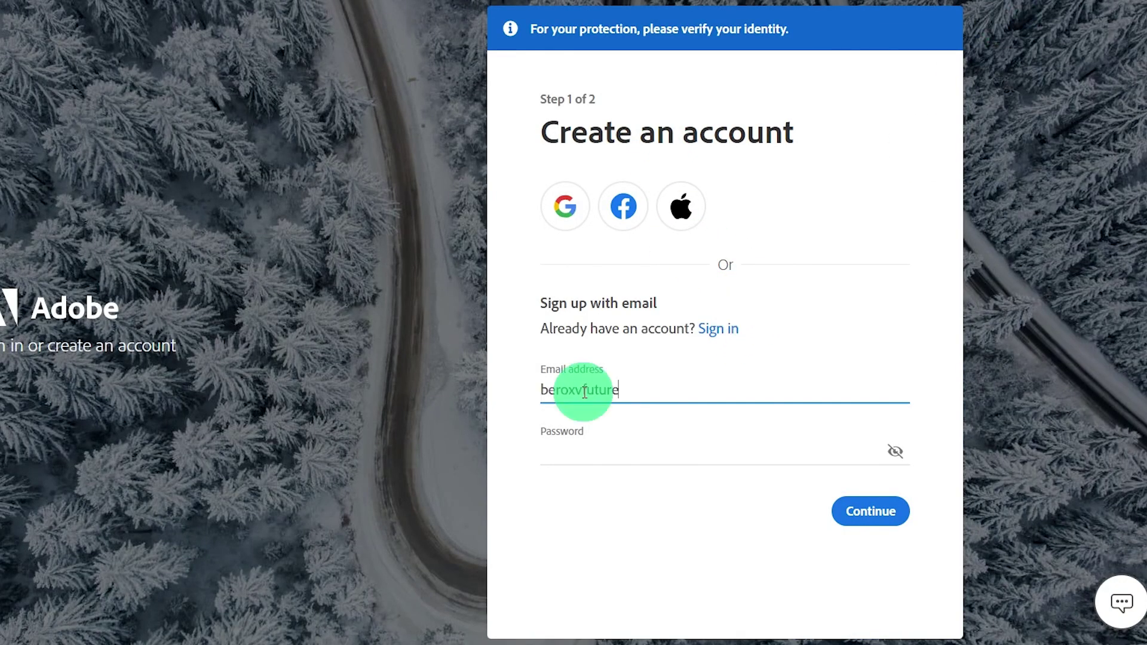
key(Tab)
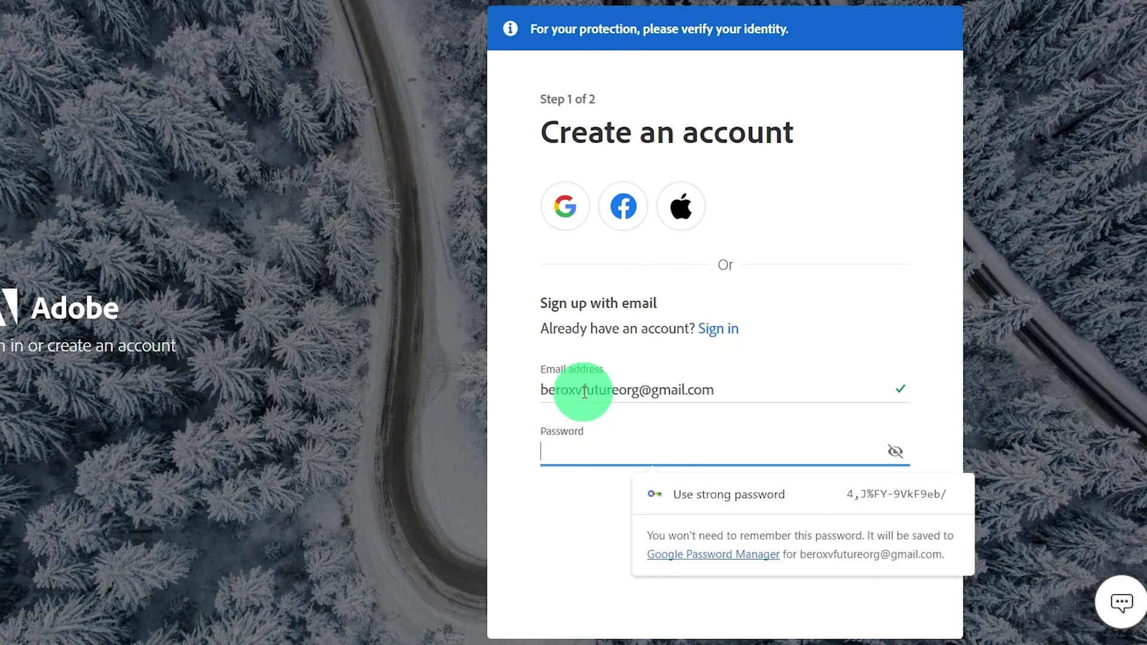
text(***)
key(ctrl+a)
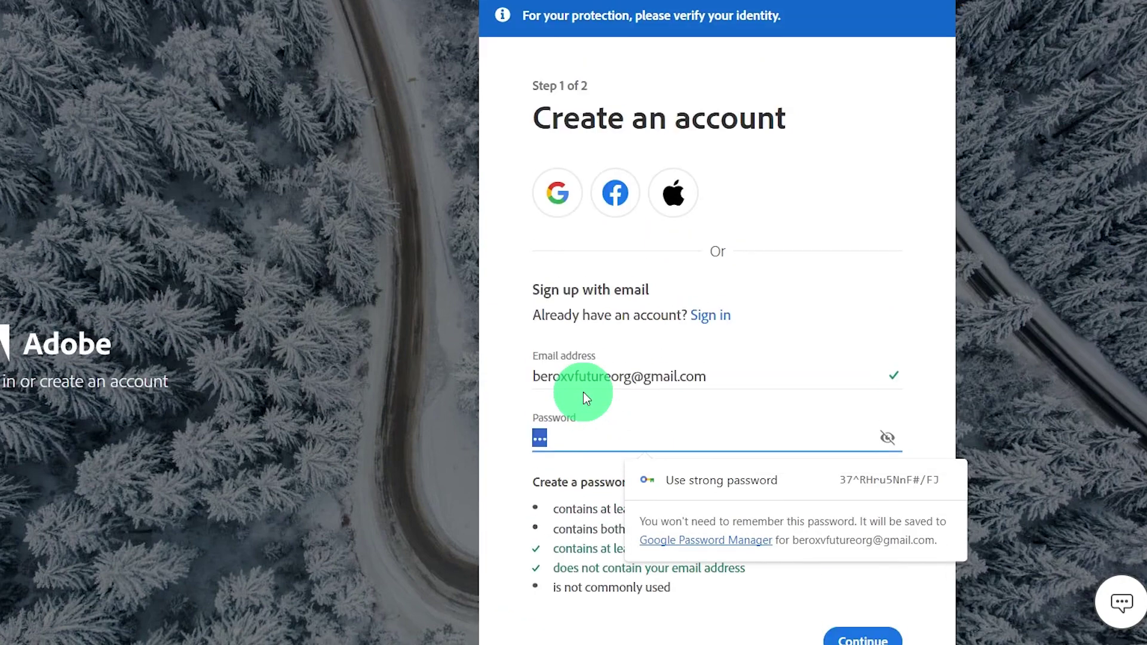
key(ctrl+v)
key(ctrl+a)
text(************)
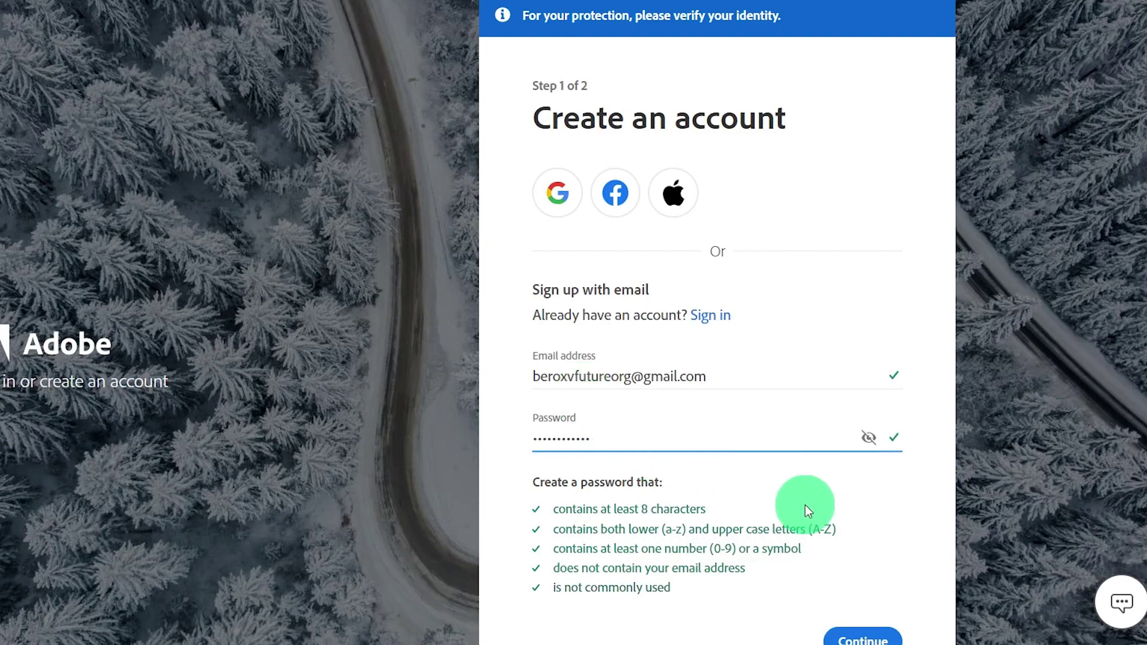
scroll(824, 555, down, 1)
click(854, 577)
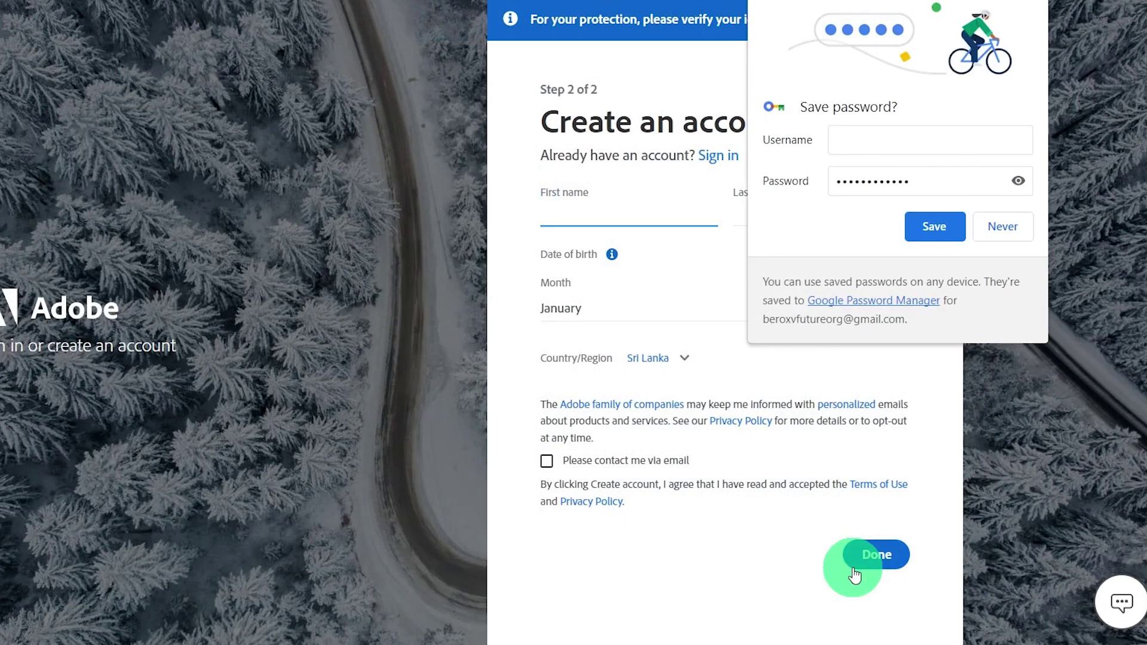
click(1022, 237)
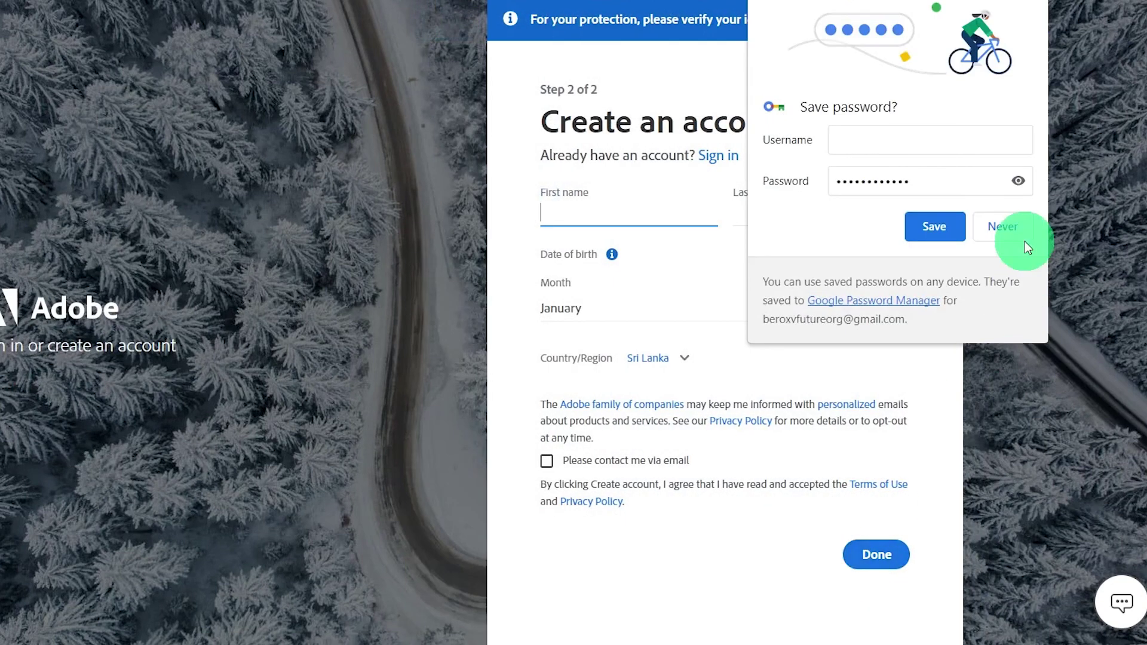
- Enter the account holder's first and last name
click(615, 216)
text(Beroxv)
key(Tab)
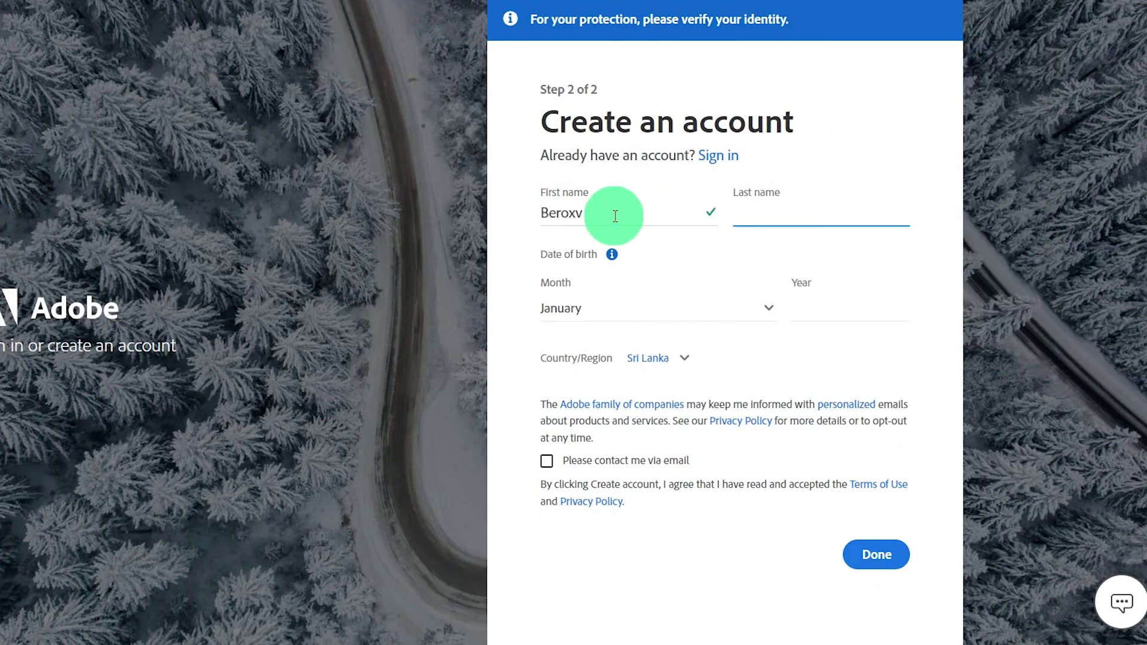
click(616, 216)
text(Future)
key(Tab)
text(Org)
- Set birth date August 2000 and country United States, then submit the form
click(586, 307)
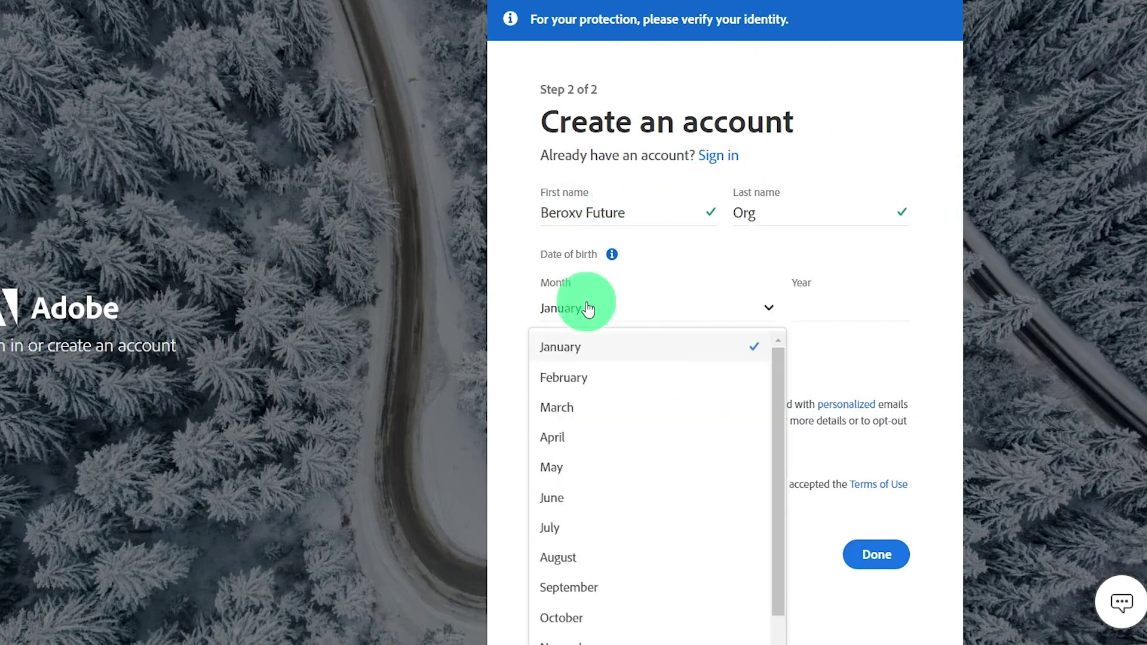
click(607, 627)
click(842, 314)
text(2000)
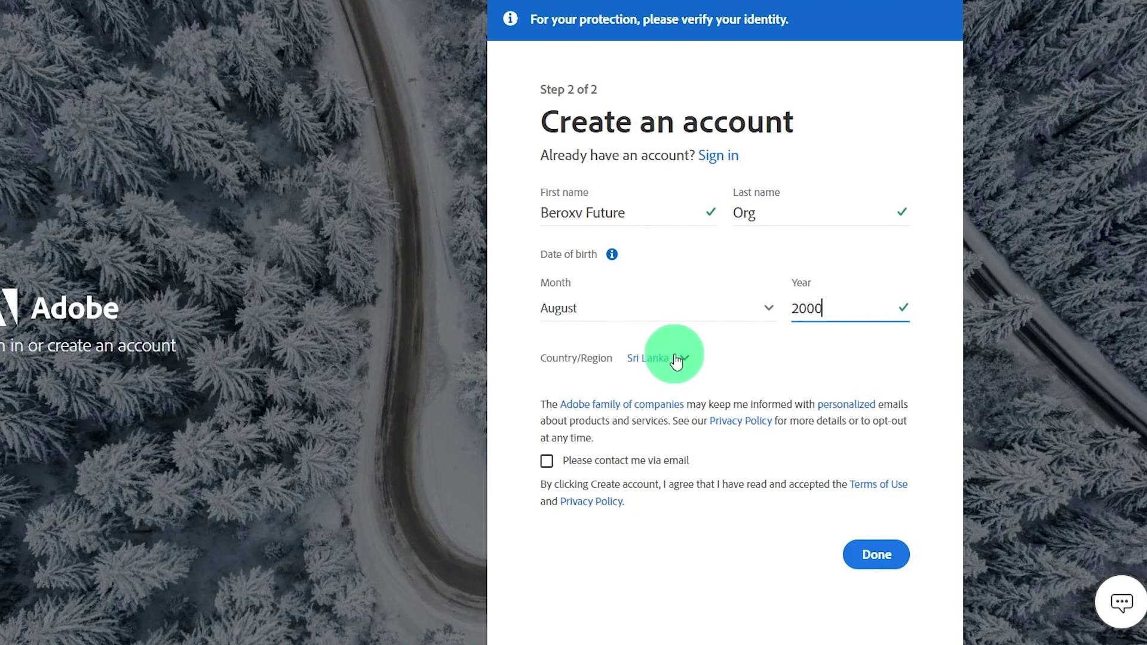
click(677, 361)
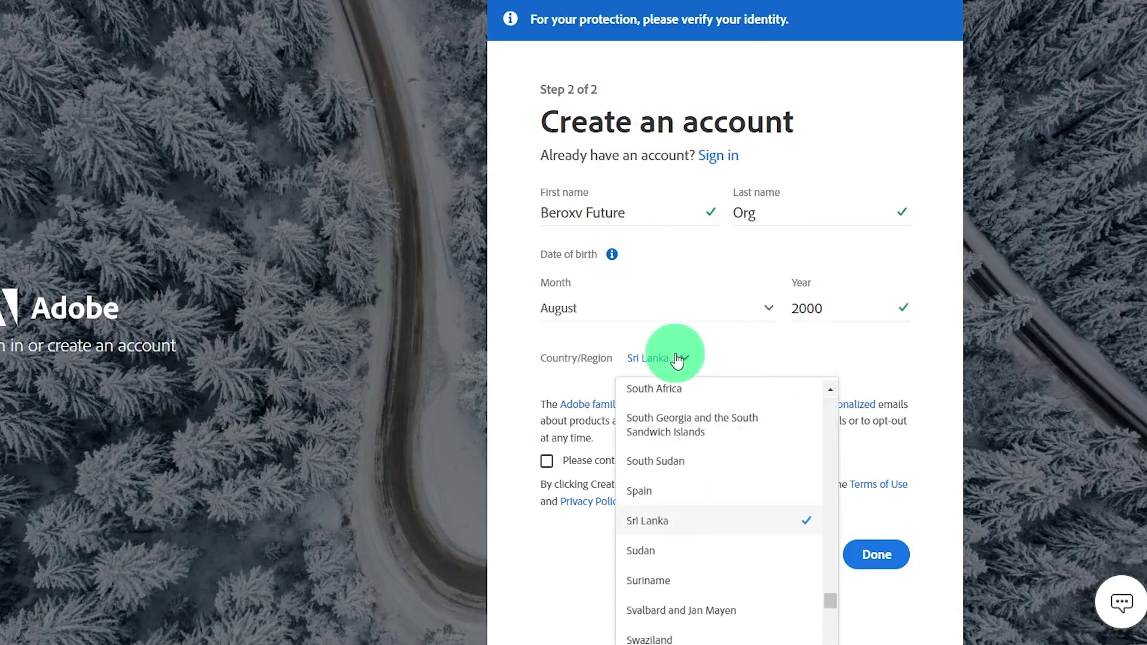
scroll(776, 598, down, 5)
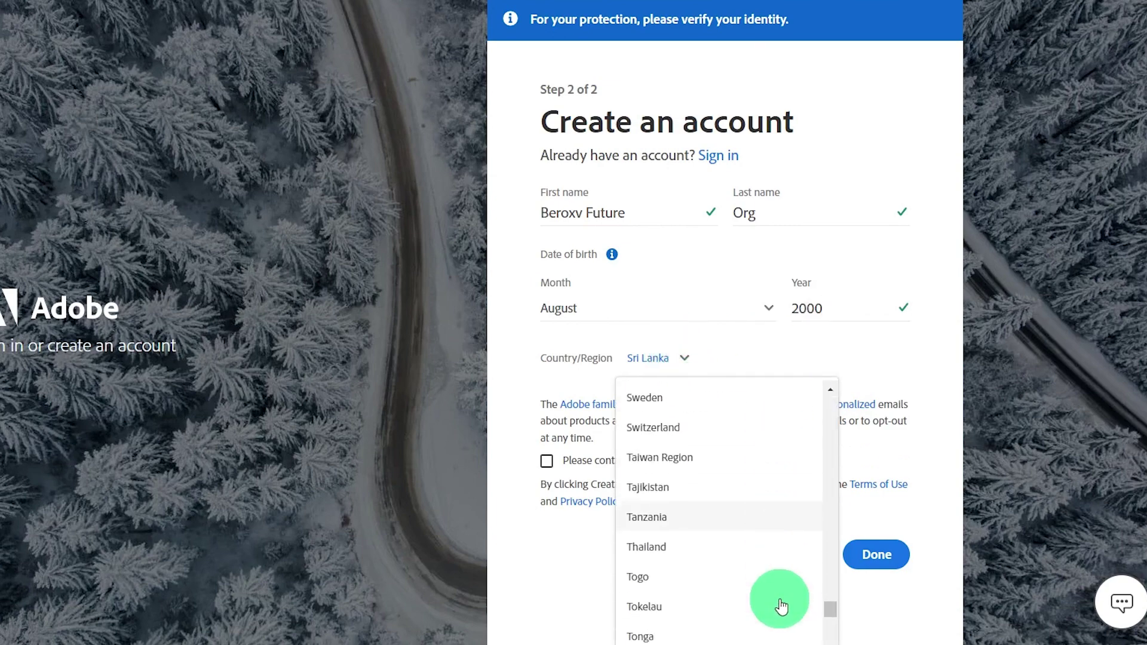
scroll(781, 606, down, 6)
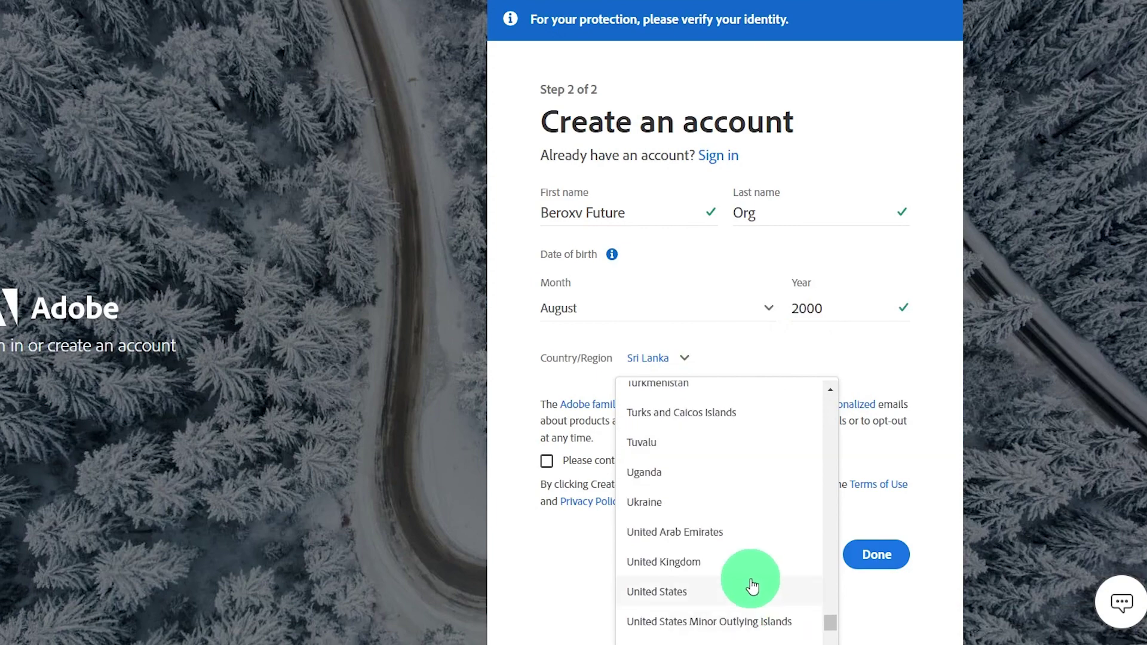
click(711, 590)
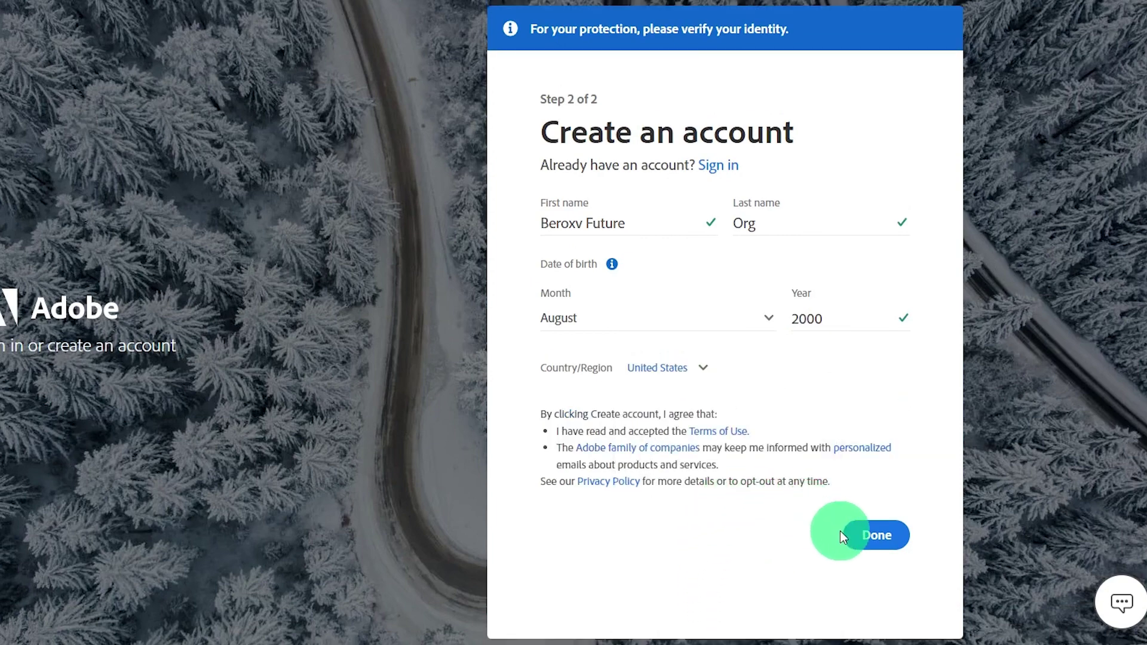
click(886, 537)
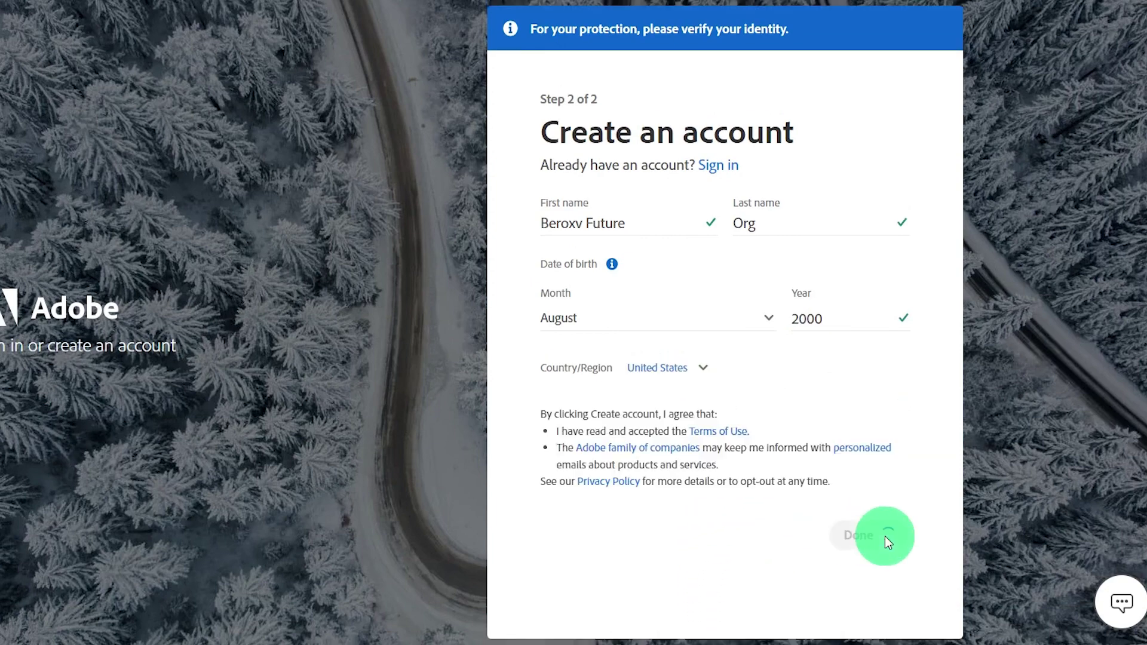
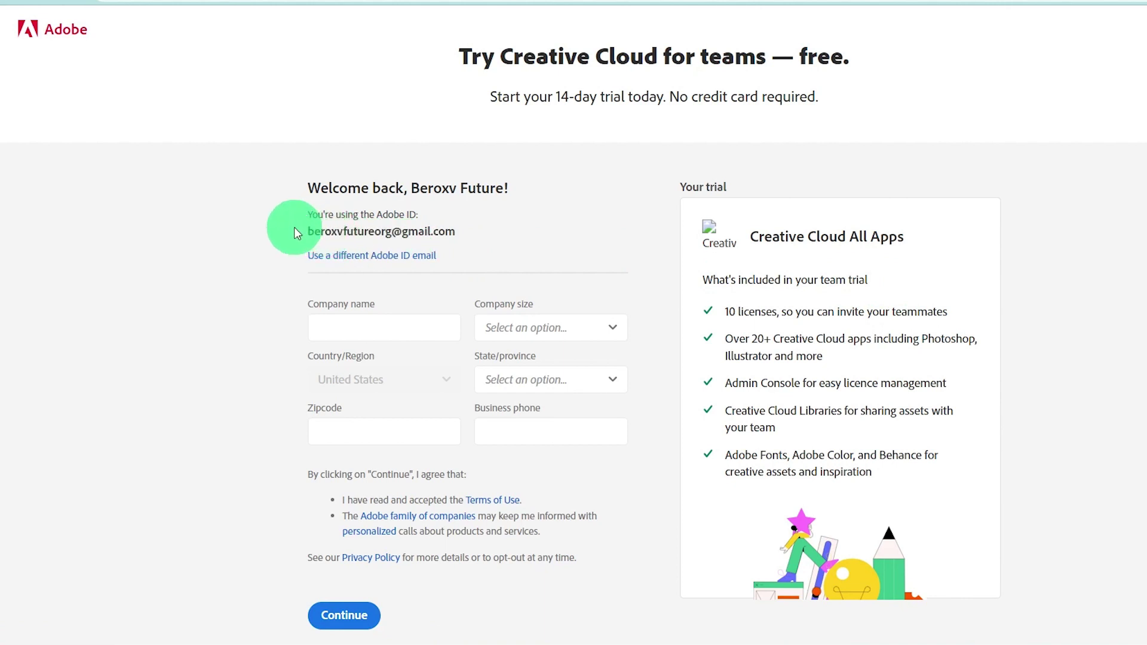
- Enter company name 'Beroxv Future Org', company size 1-9 and state Florida
click(383, 331)
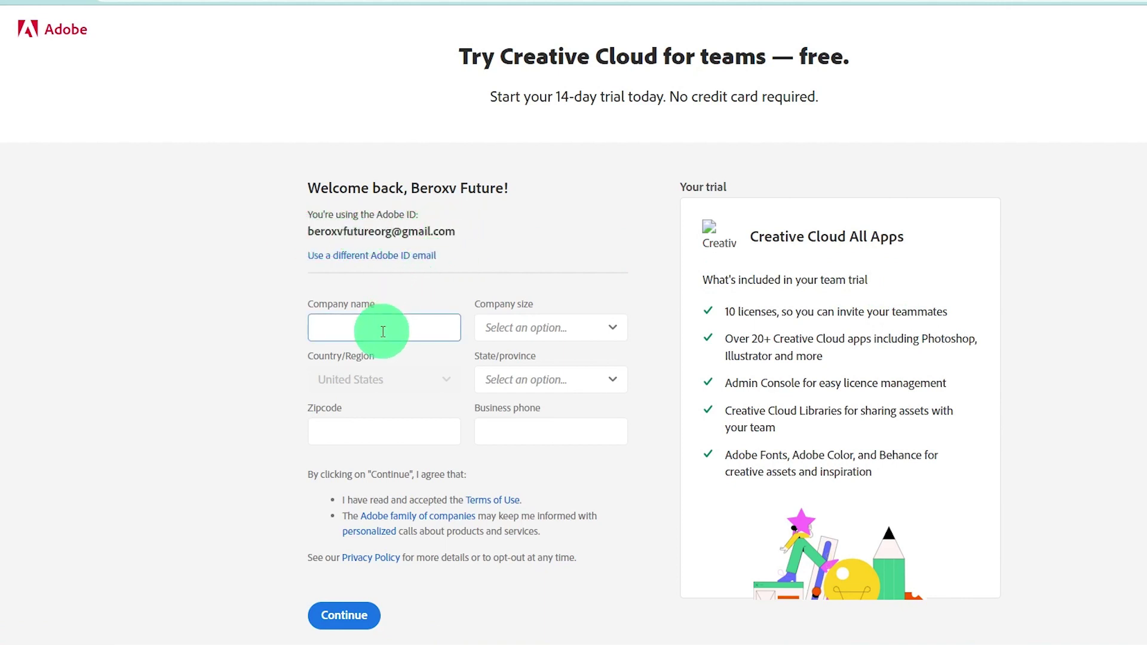
text(Beroxv Future Org)
click(508, 341)
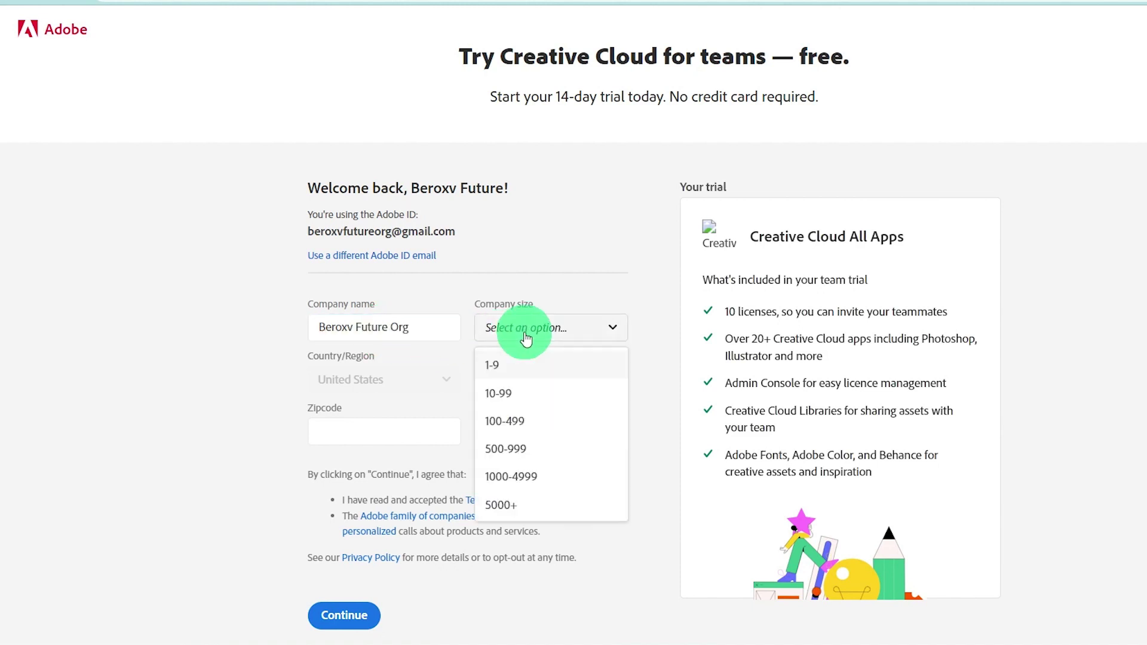
click(510, 368)
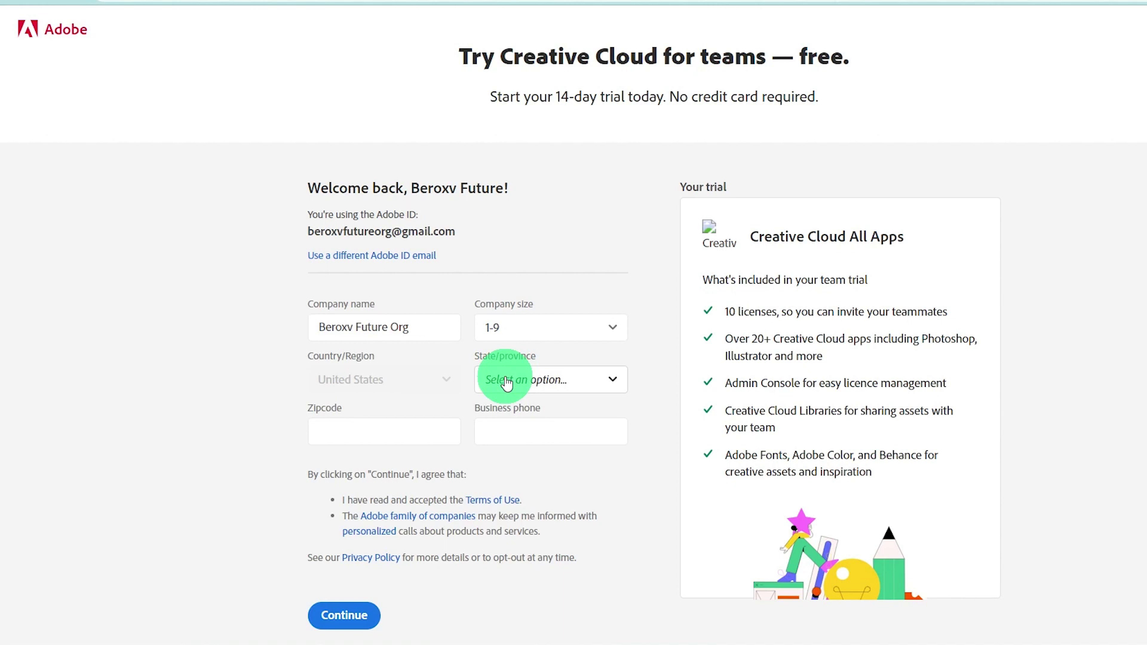
click(506, 383)
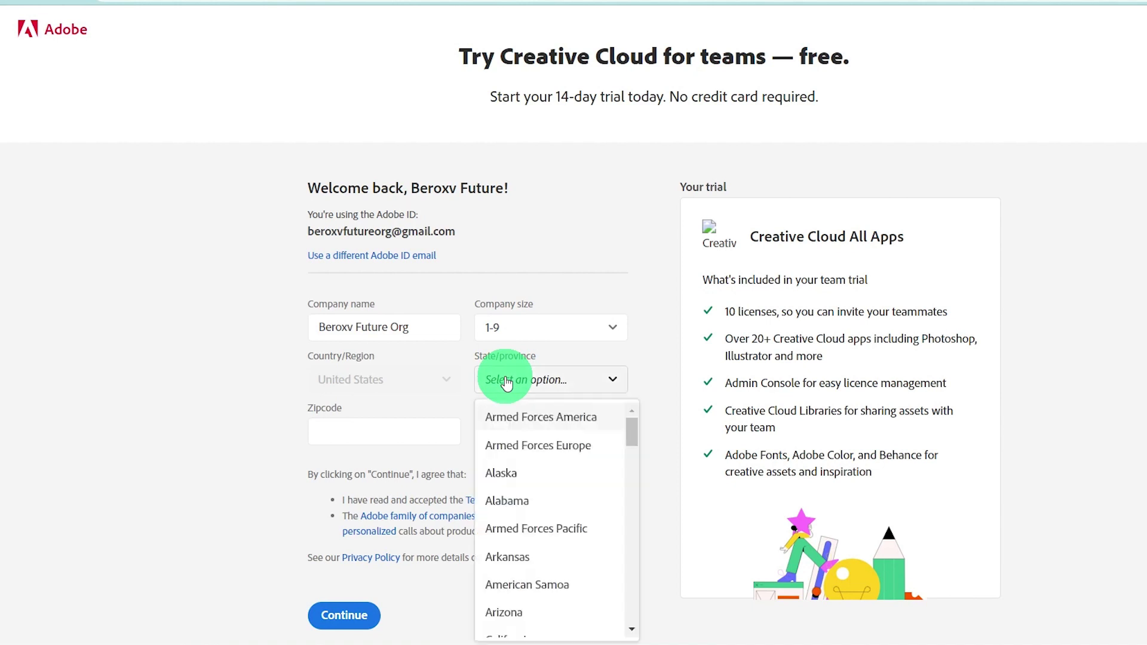
scroll(574, 454, down, 1)
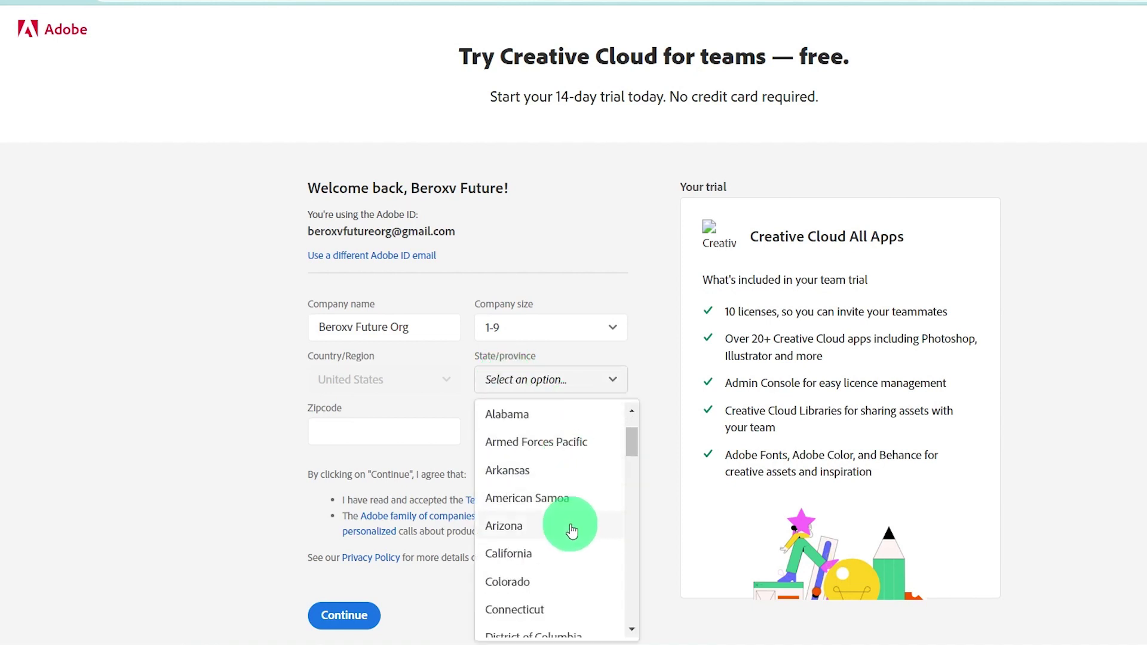
scroll(546, 590, down, 1)
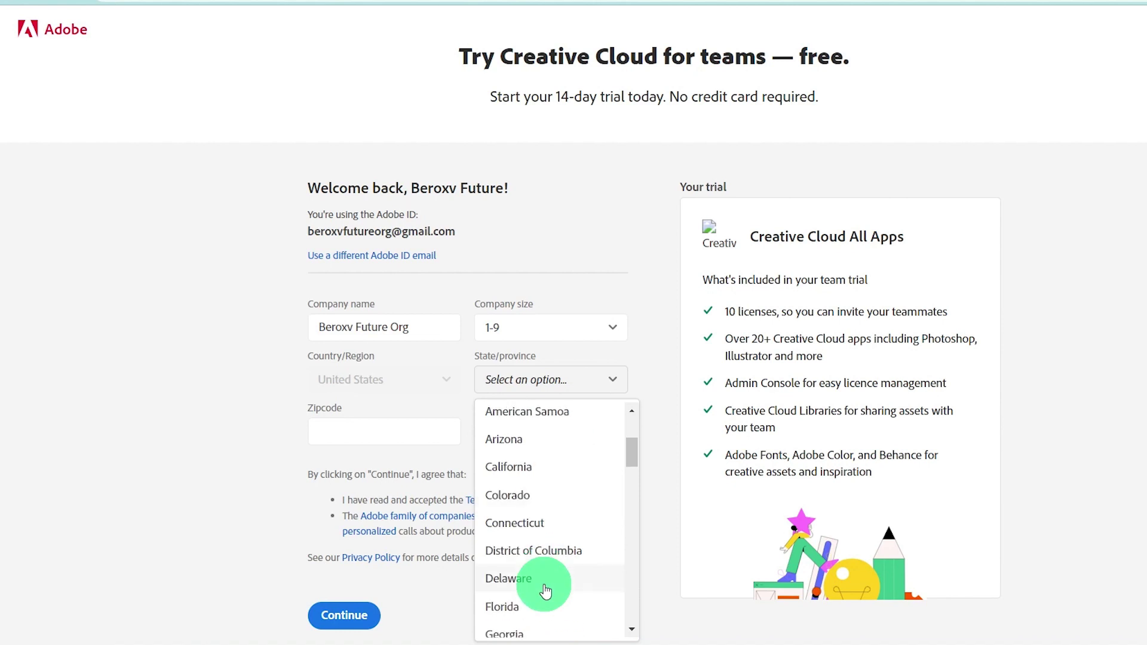
click(530, 606)
- Fill in the zipcode and the pasted business phone number, then submit the trial form
click(388, 430)
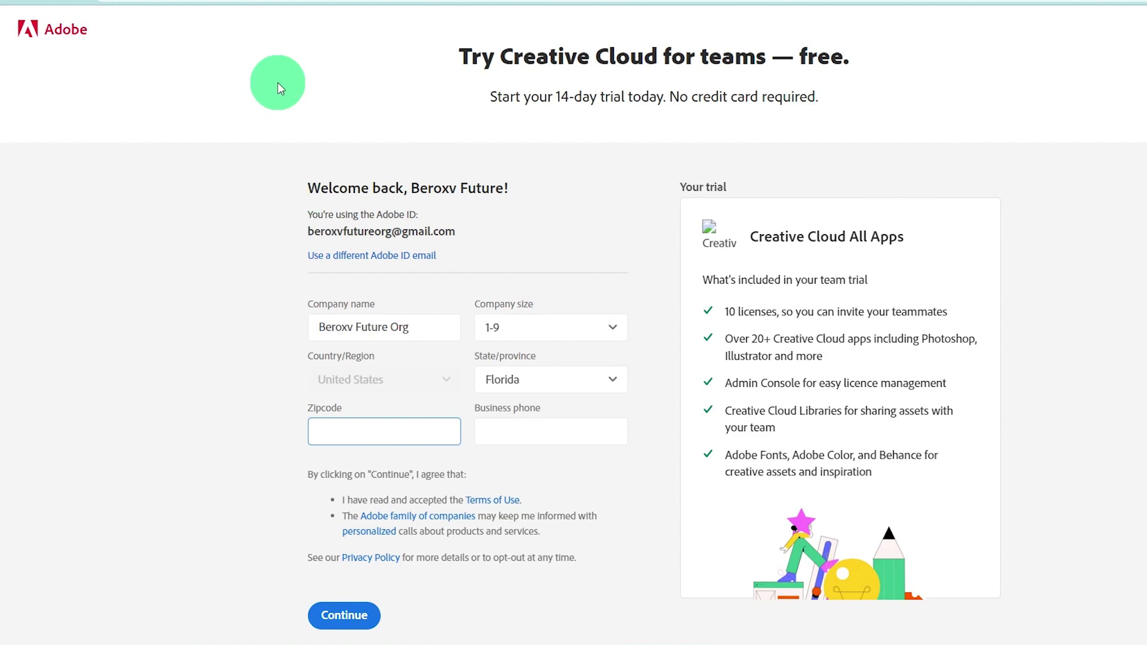
text(32601)
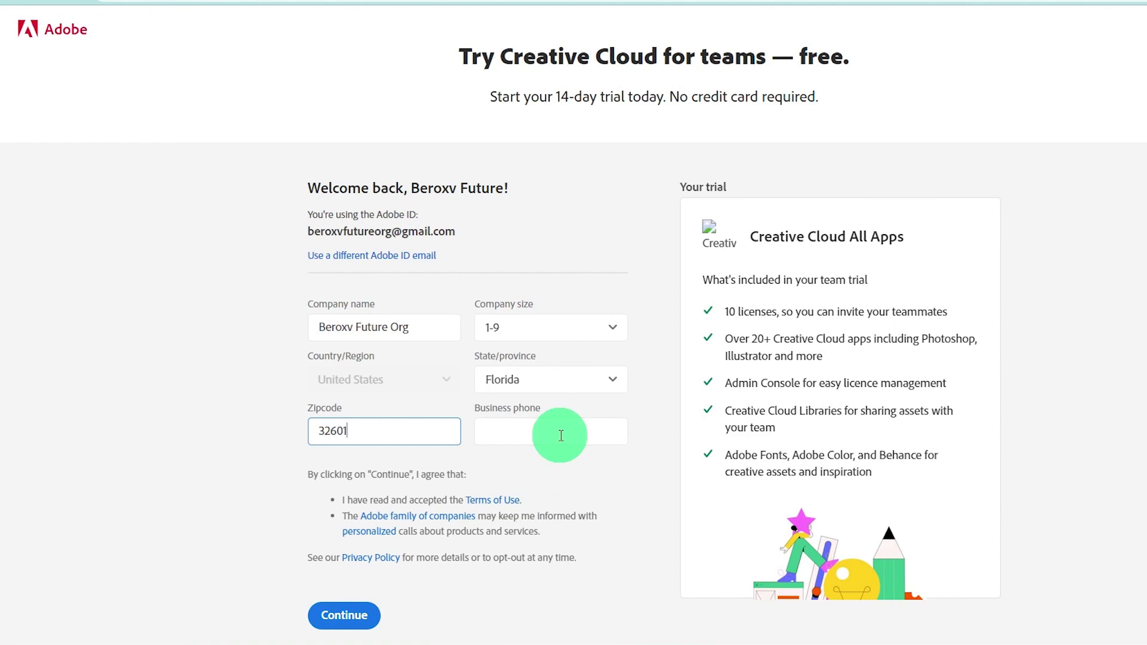
click(561, 435)
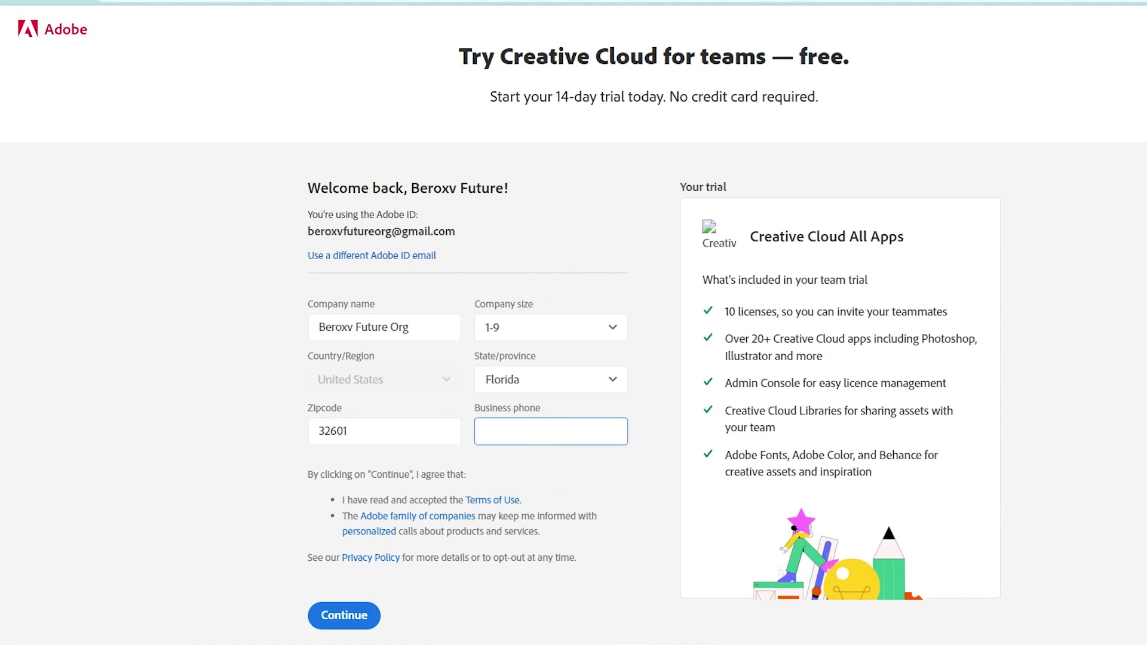
click(520, 294)
key(ctrl+v)
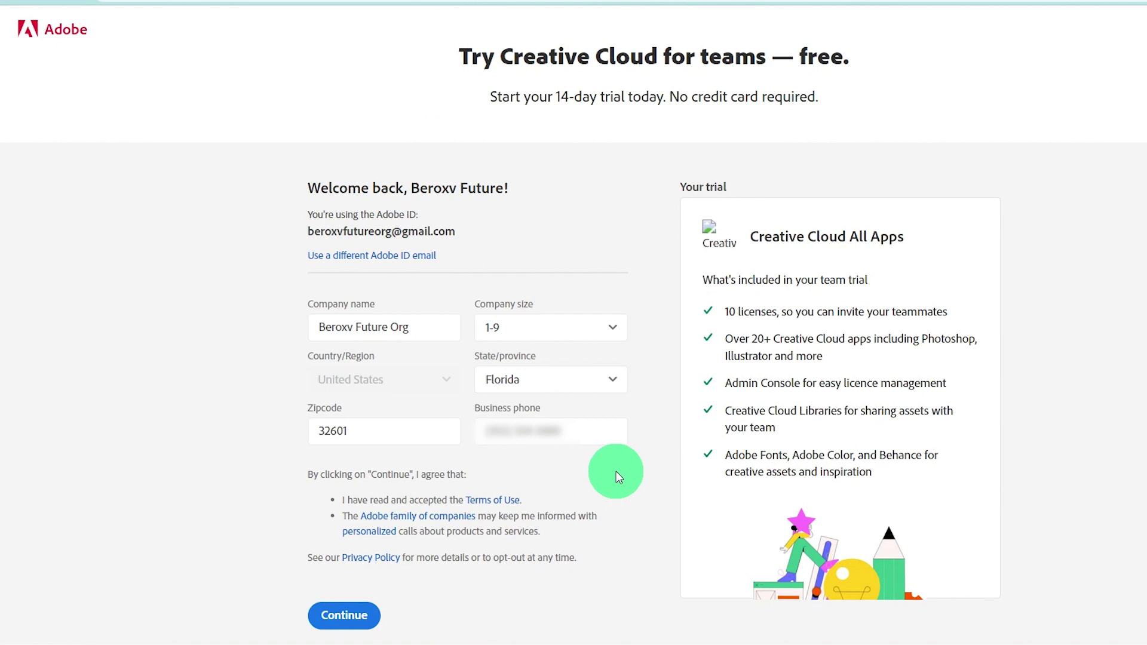
click(342, 616)
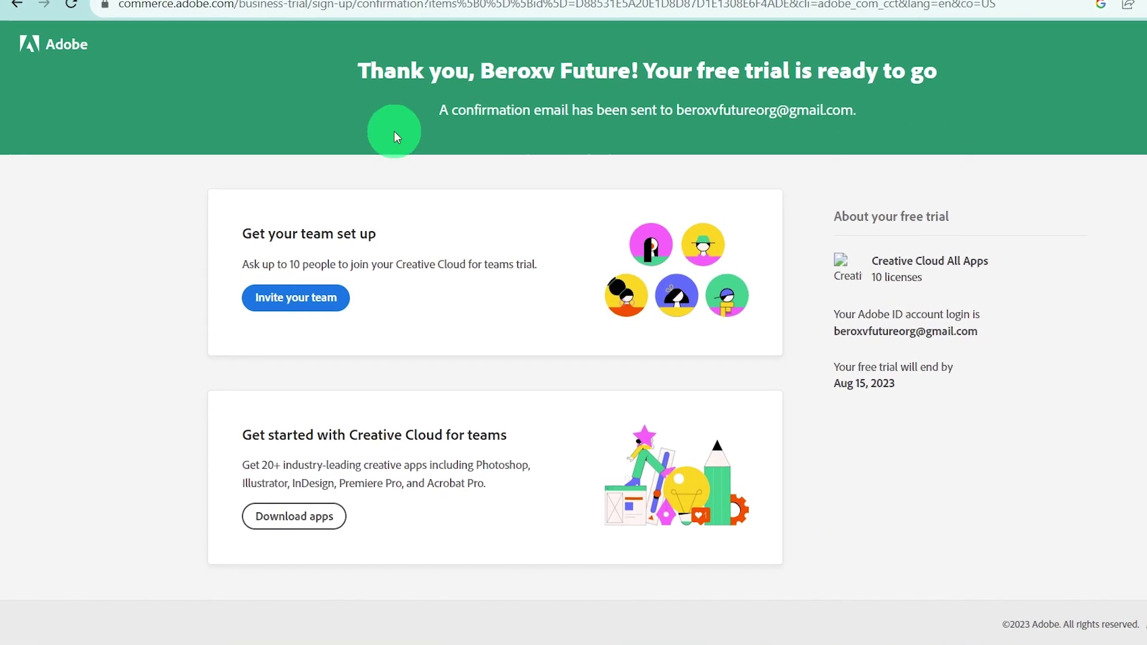
- Search 'adobe creative cloud' in a new tab and reach the Creative Cloud web home
click(73, 17)
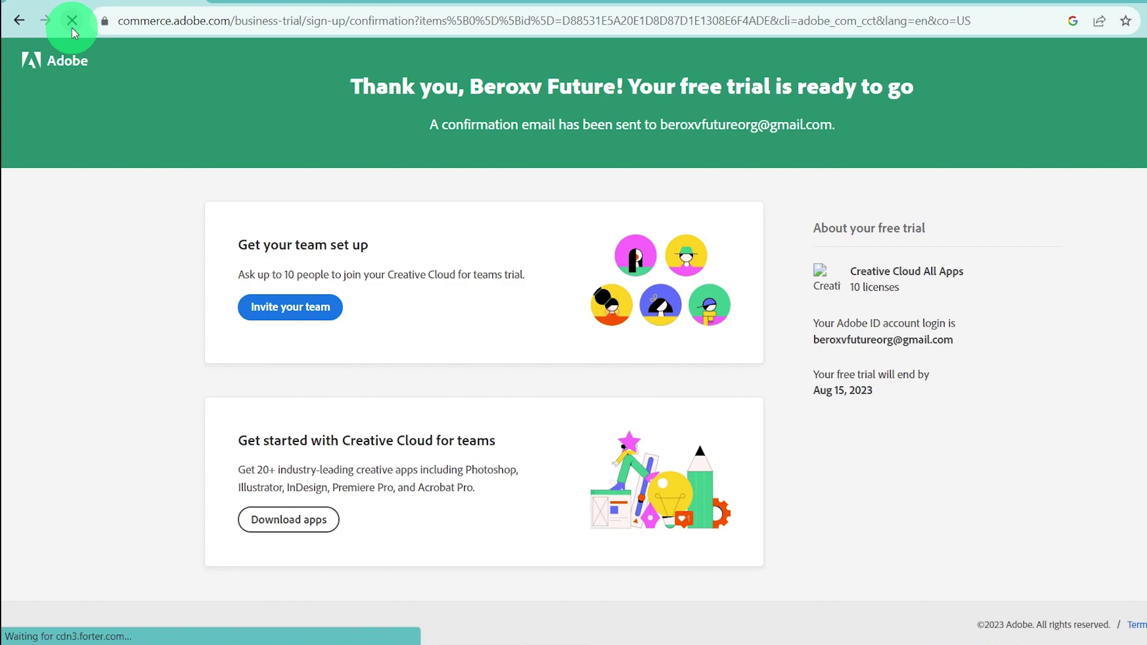
key(ctrl+t)
text(adobe creative cloud)
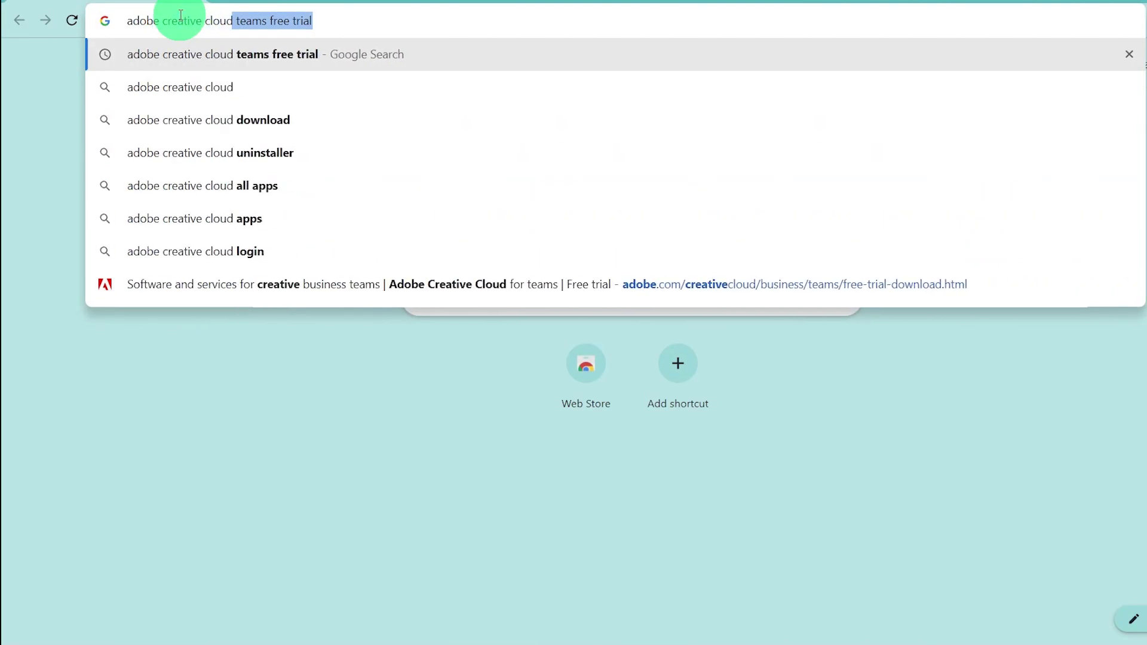
key(Return)
click(260, 243)
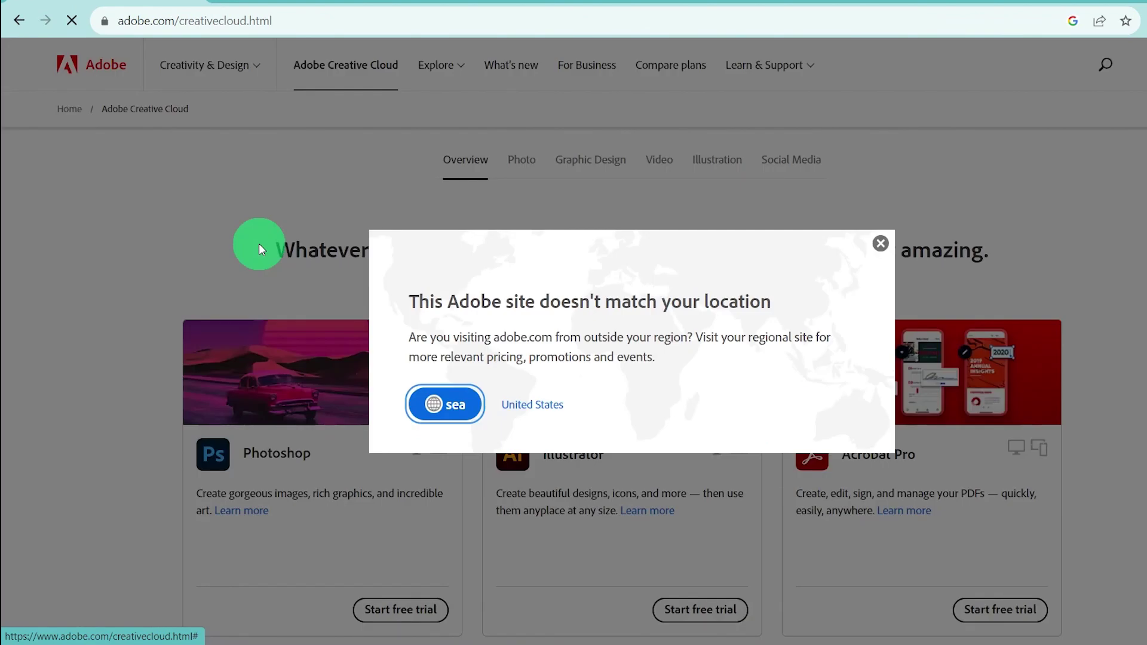
click(878, 243)
click(906, 73)
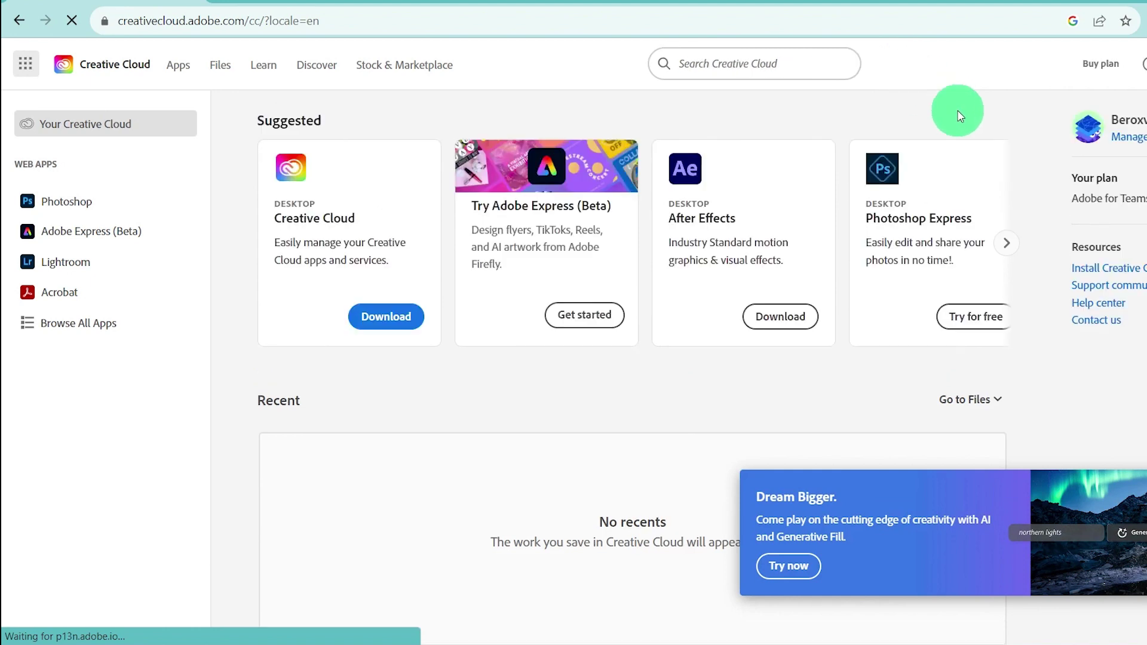
- Browse the Creative Cloud web home and open the list of apps
scroll(766, 235, down, 7)
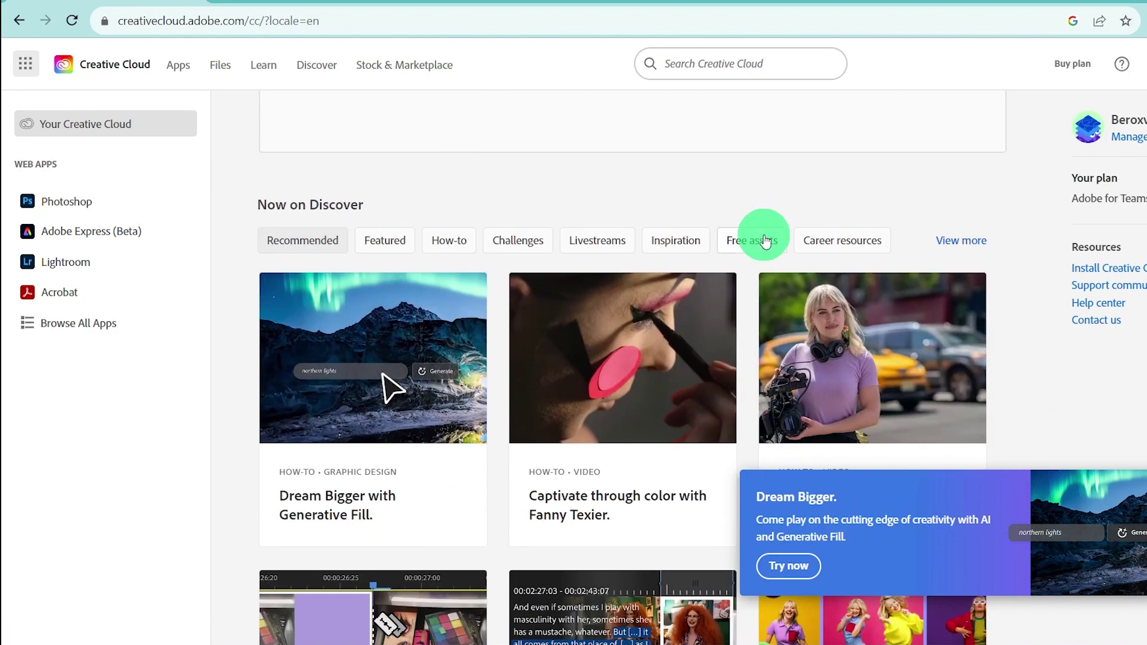
scroll(766, 239, down, 5)
scroll(766, 239, down, 1)
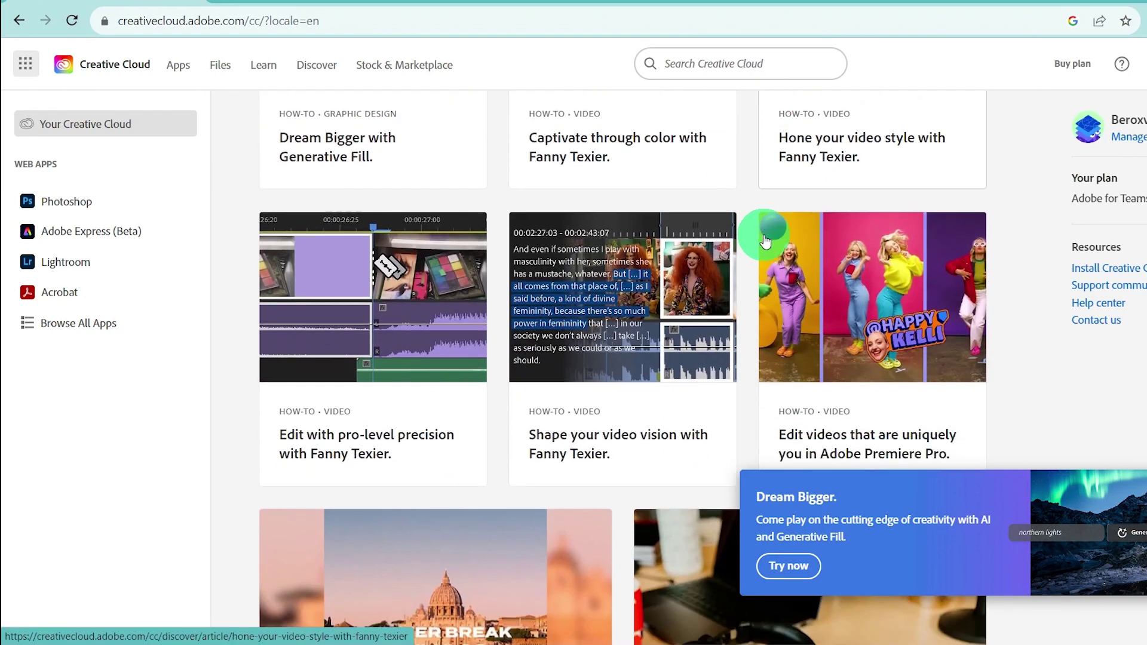
scroll(766, 240, down, 5)
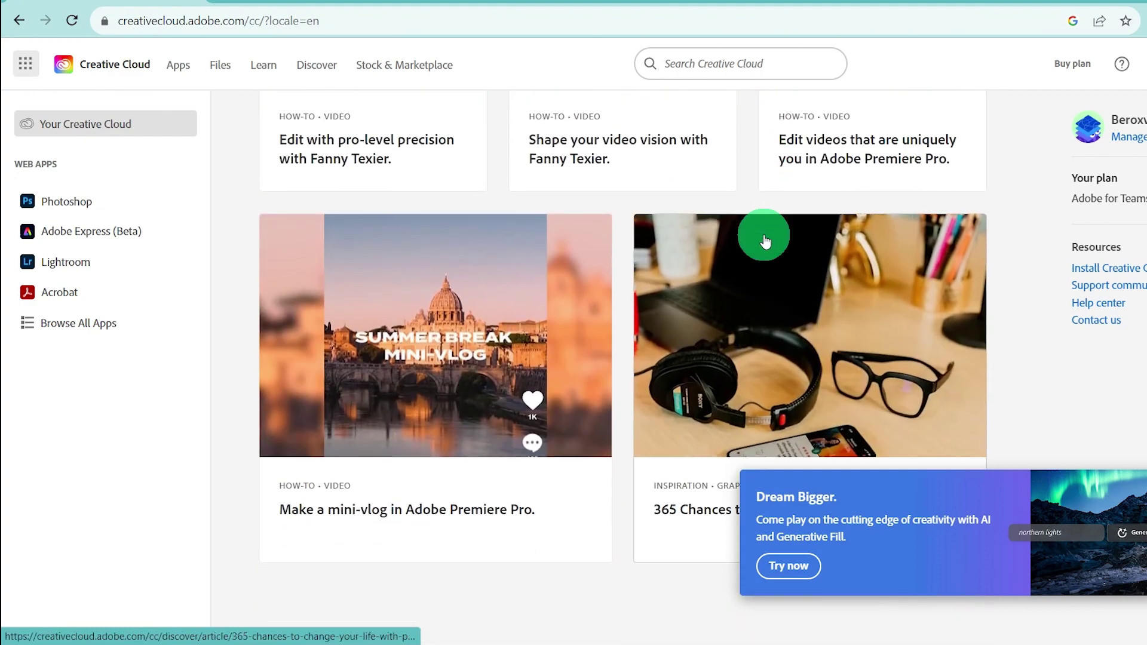
scroll(766, 240, up, 7)
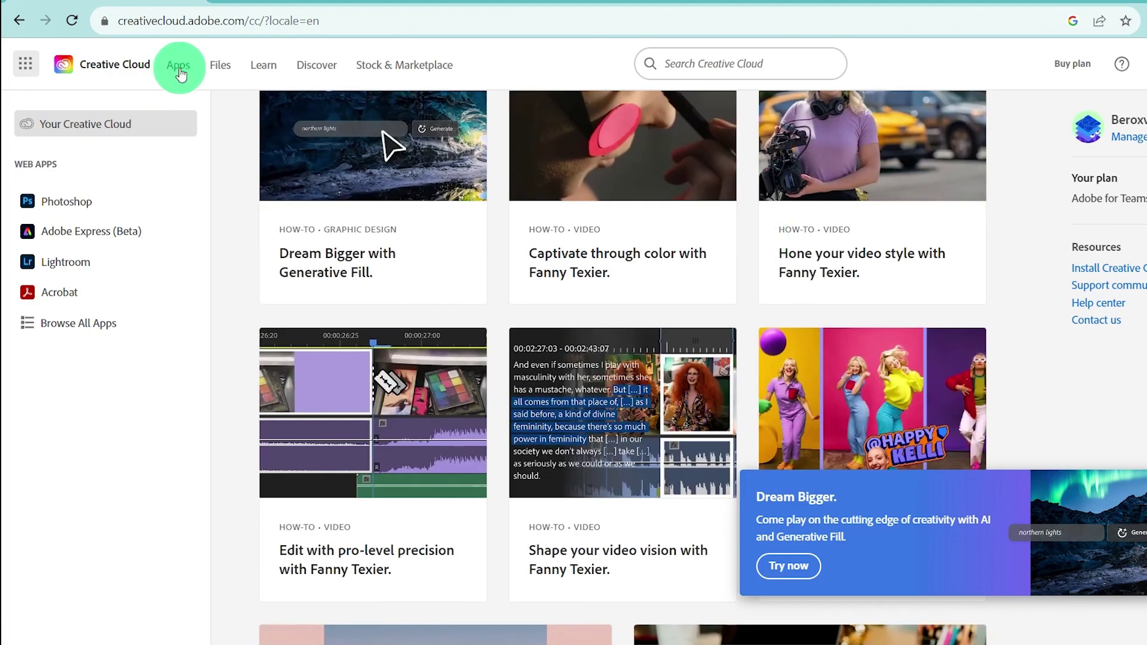
click(181, 72)
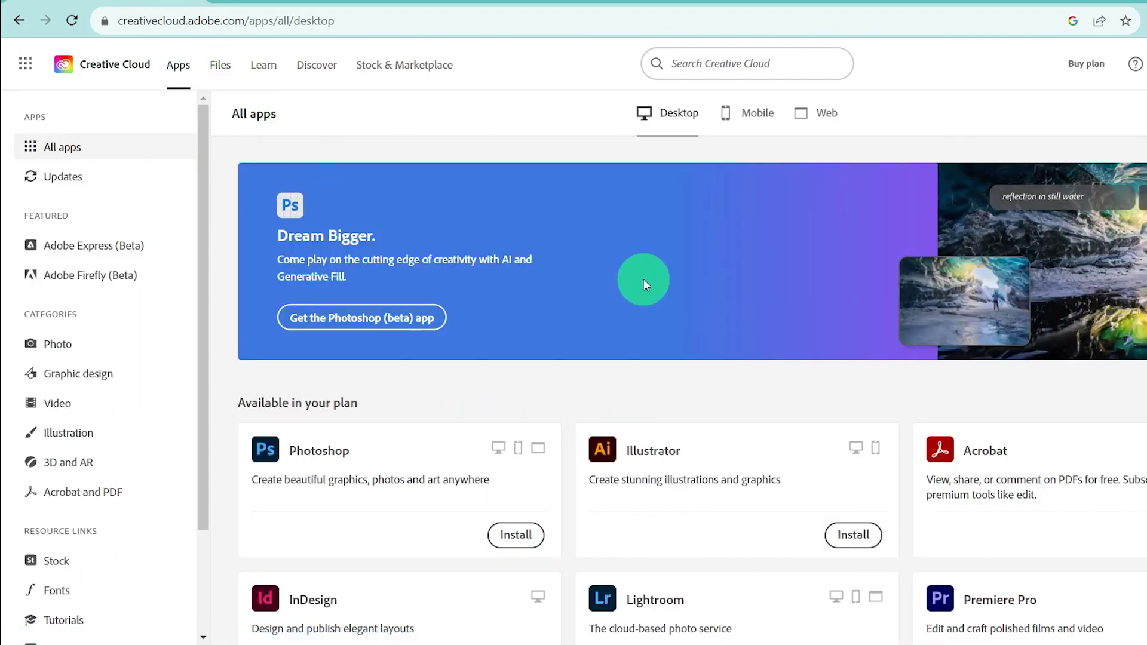
scroll(747, 257, down, 2)
scroll(1084, 242, up, 2)
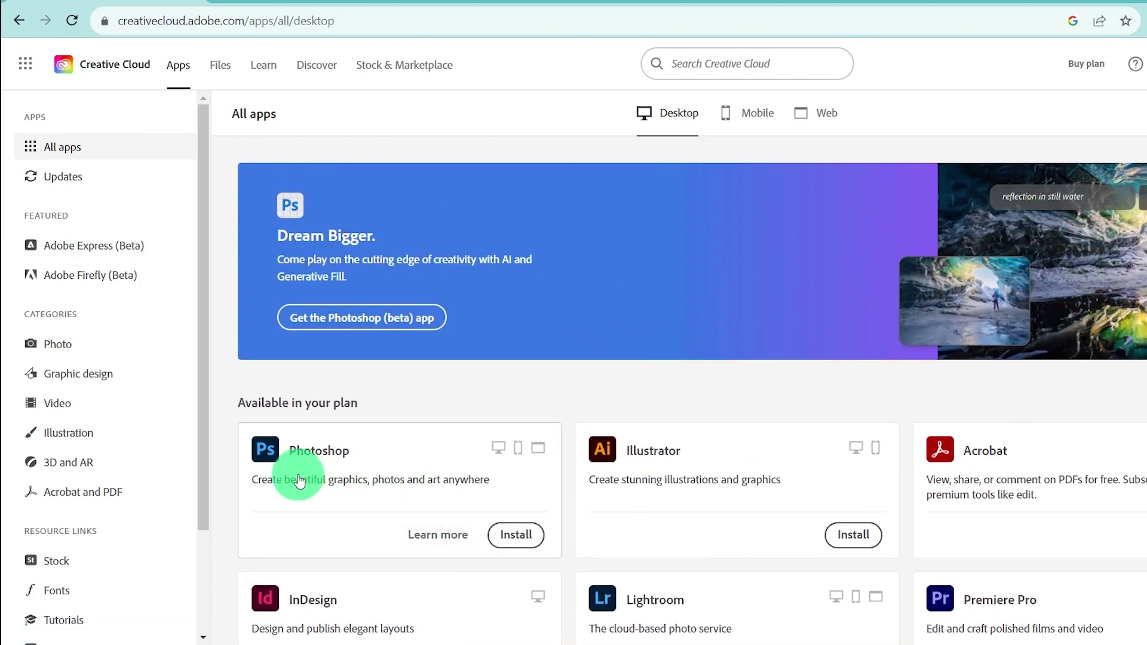
- Request a Photoshop install, cancel the desktop-app prompt, and return to All apps
click(518, 535)
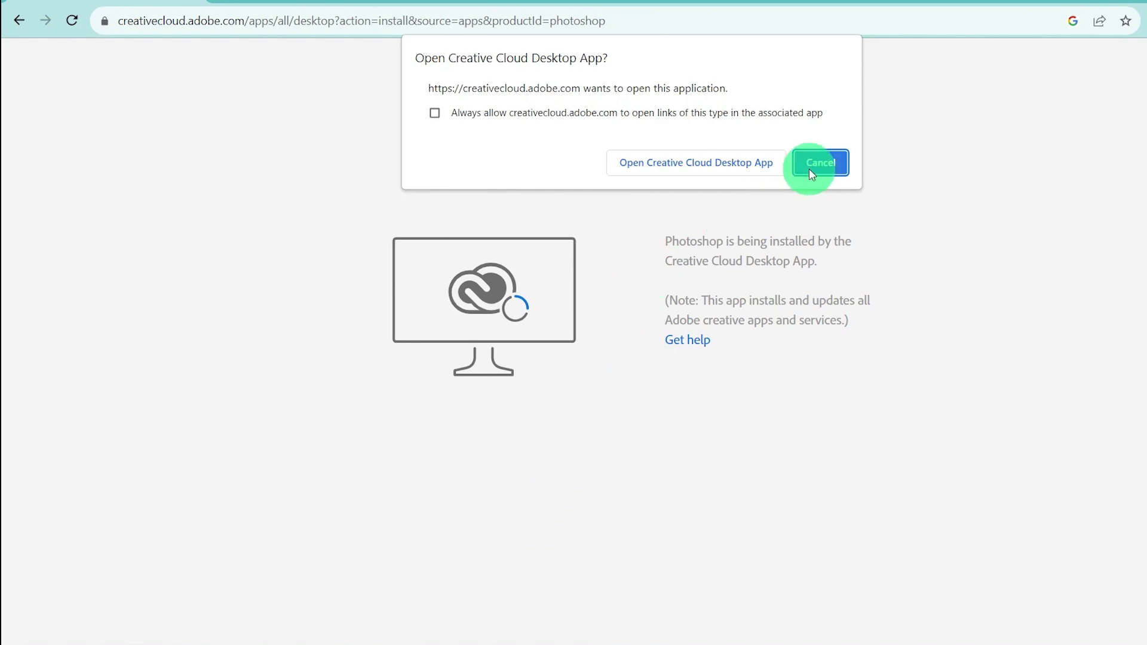
click(18, 21)
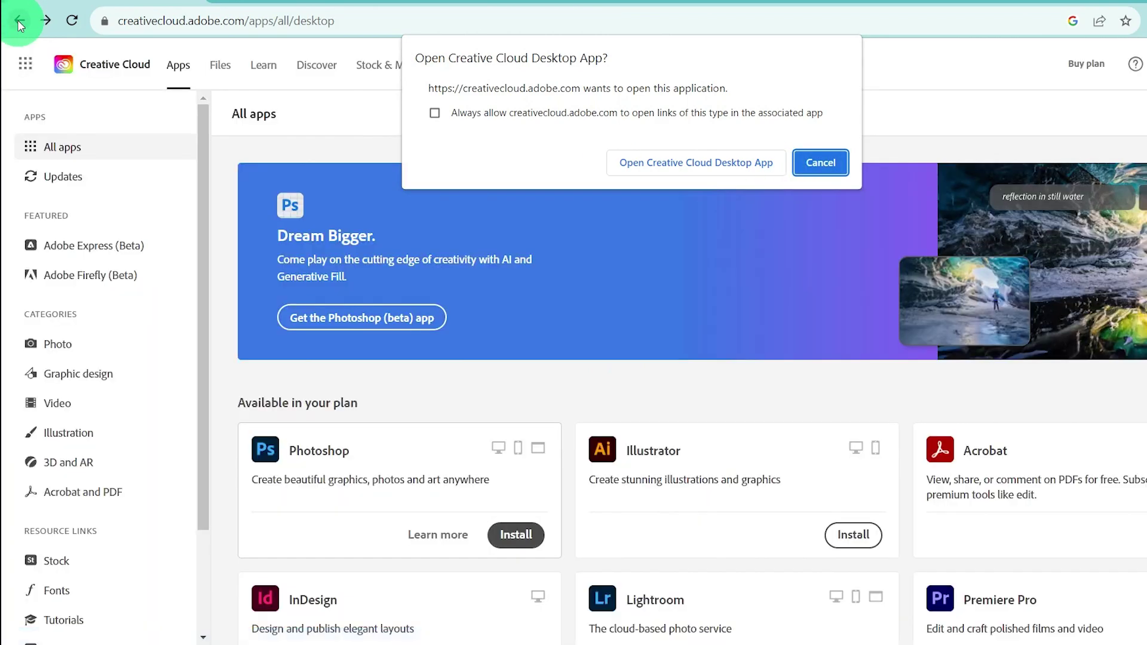
click(837, 169)
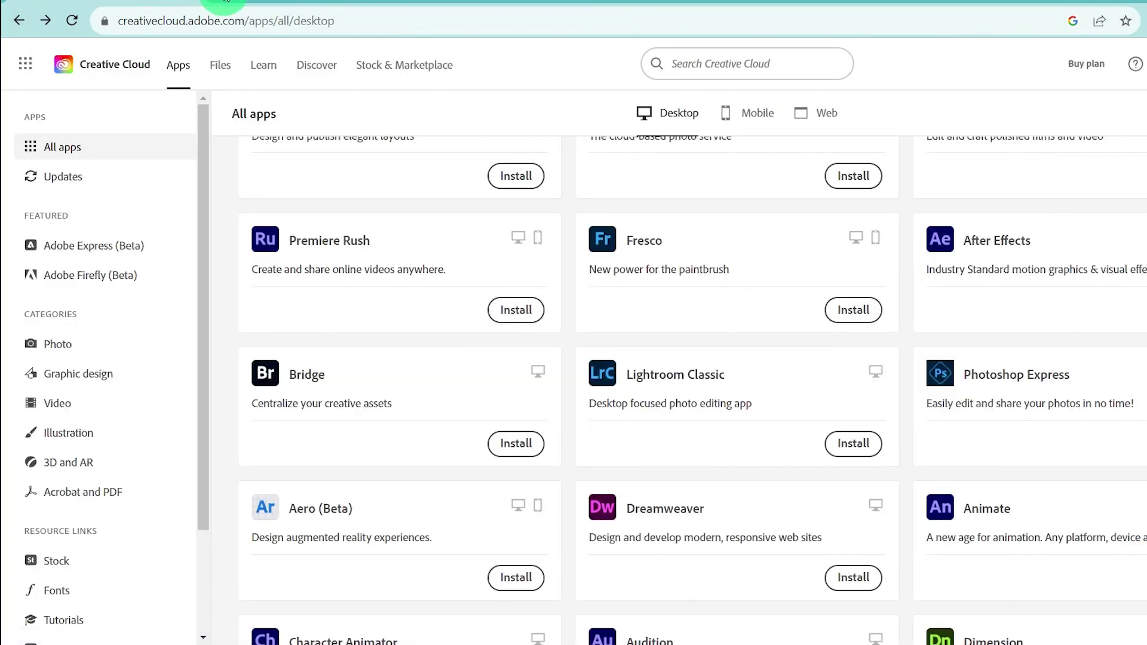
click(226, 3)
- Search 'creative cloud app free download' and download the installer from Adobe's page
text(cre)
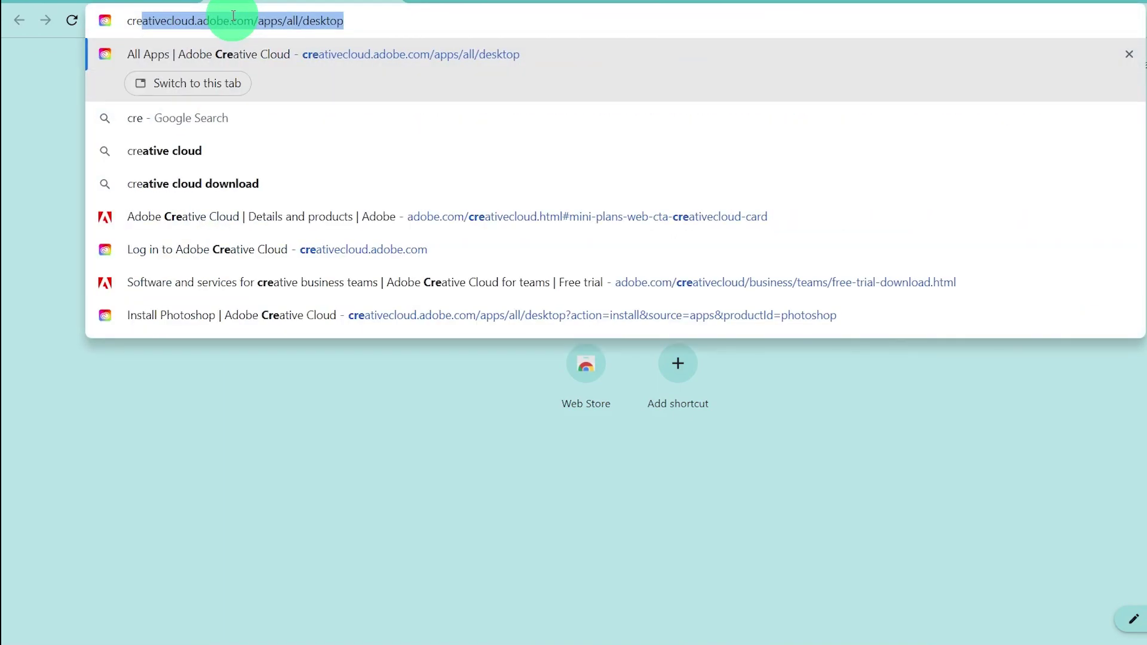
text(ative clo)
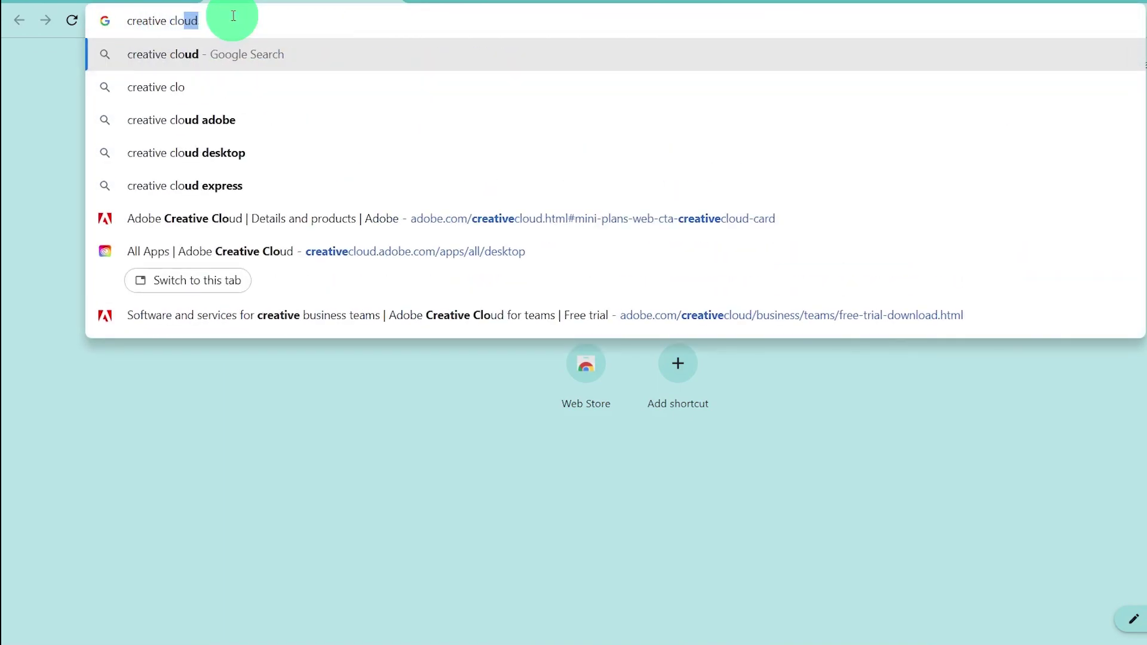
text(ud app)
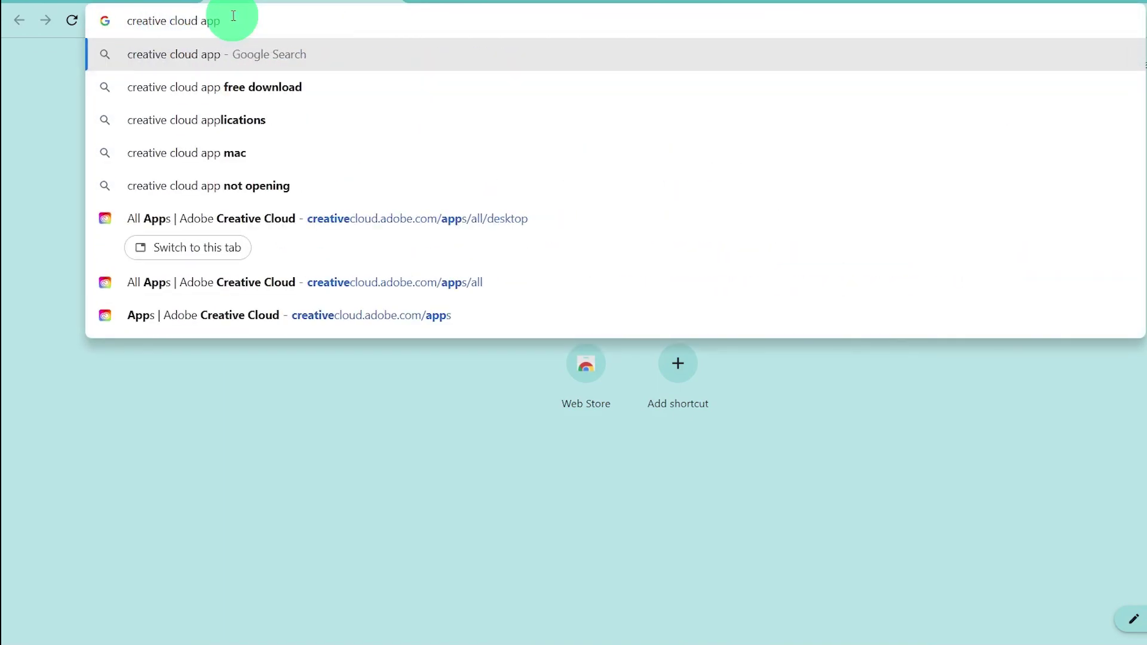
key(Down)
key(Return)
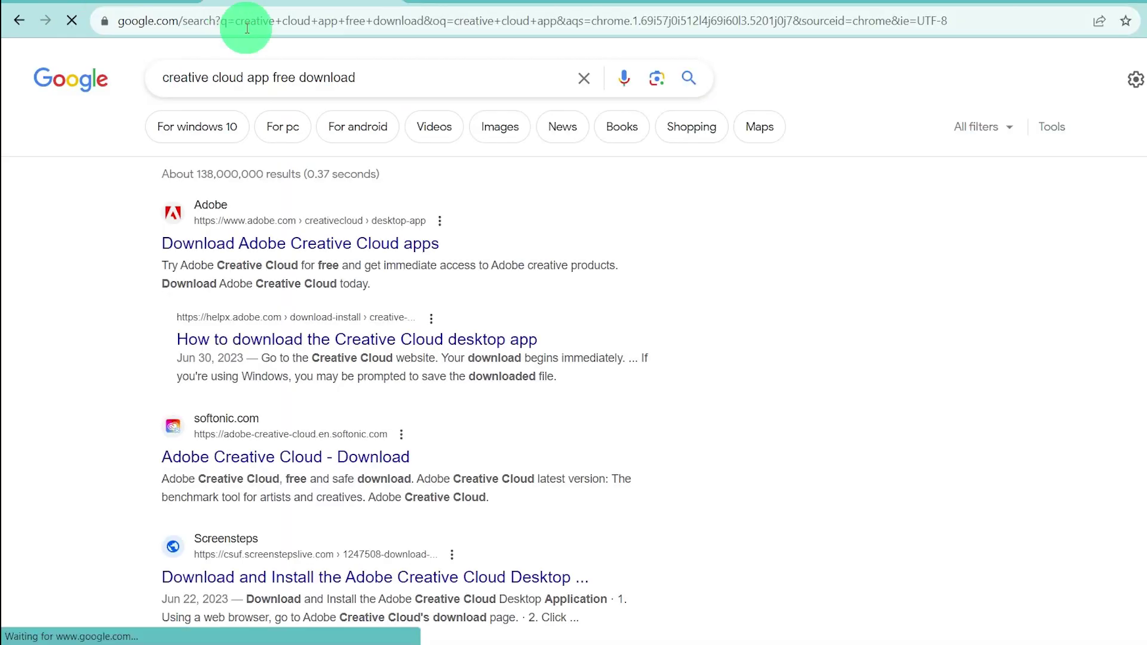
click(338, 245)
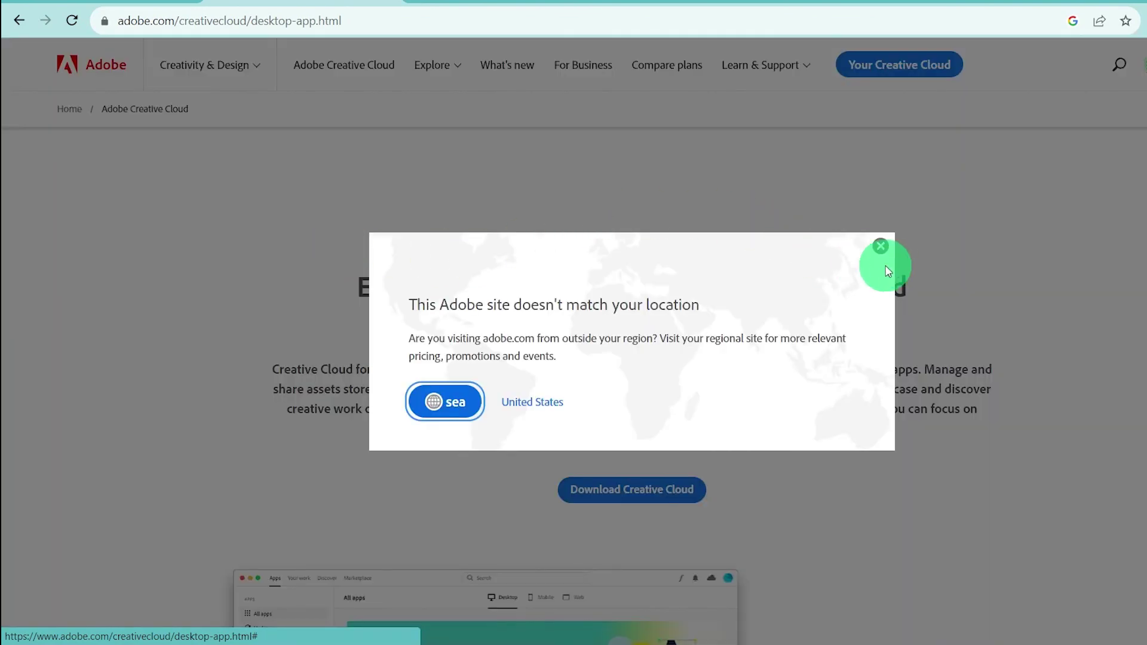
click(881, 246)
scroll(980, 479, down, 4)
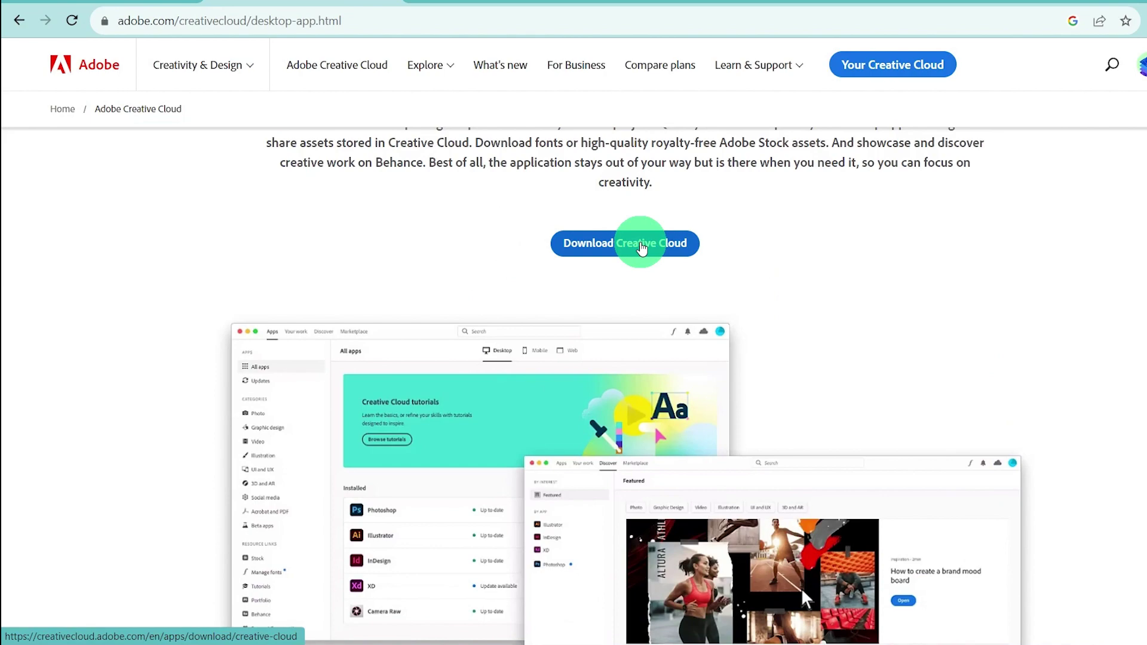
click(642, 246)
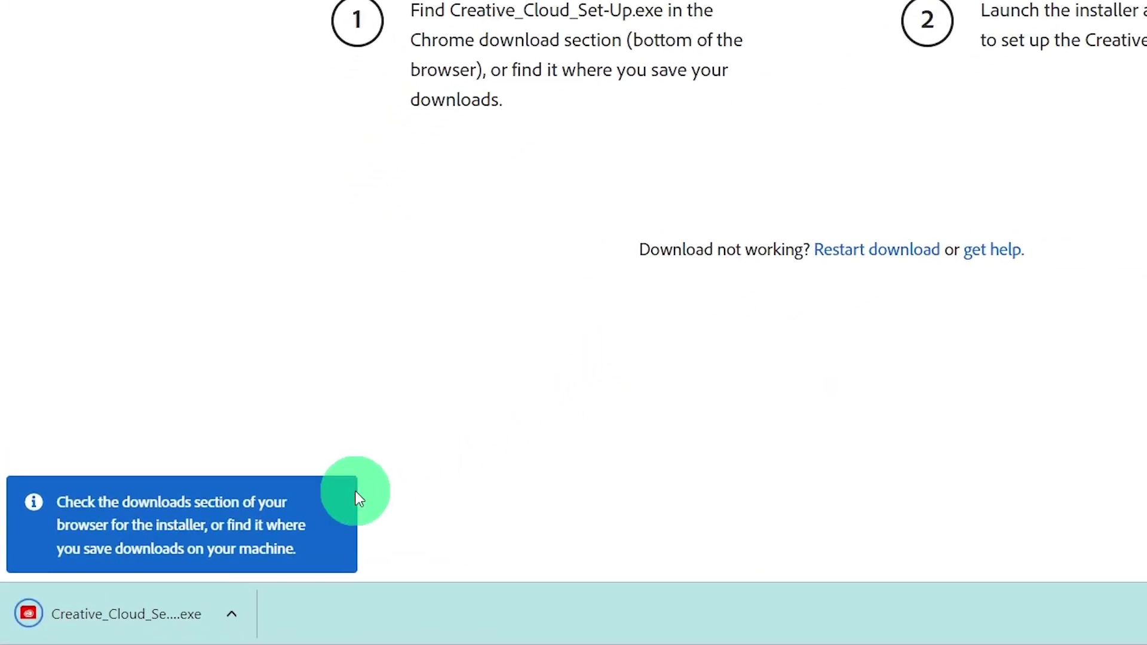
- Run the Creative Cloud installer, skip the role questionnaire, and finish the installation
click(146, 611)
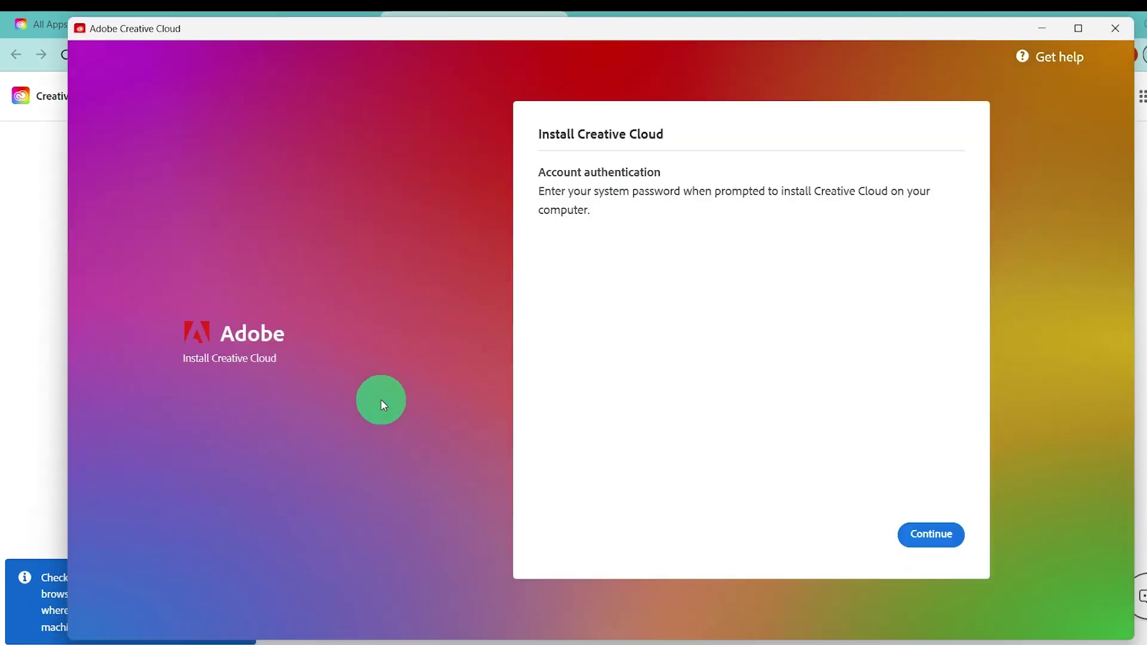
click(943, 541)
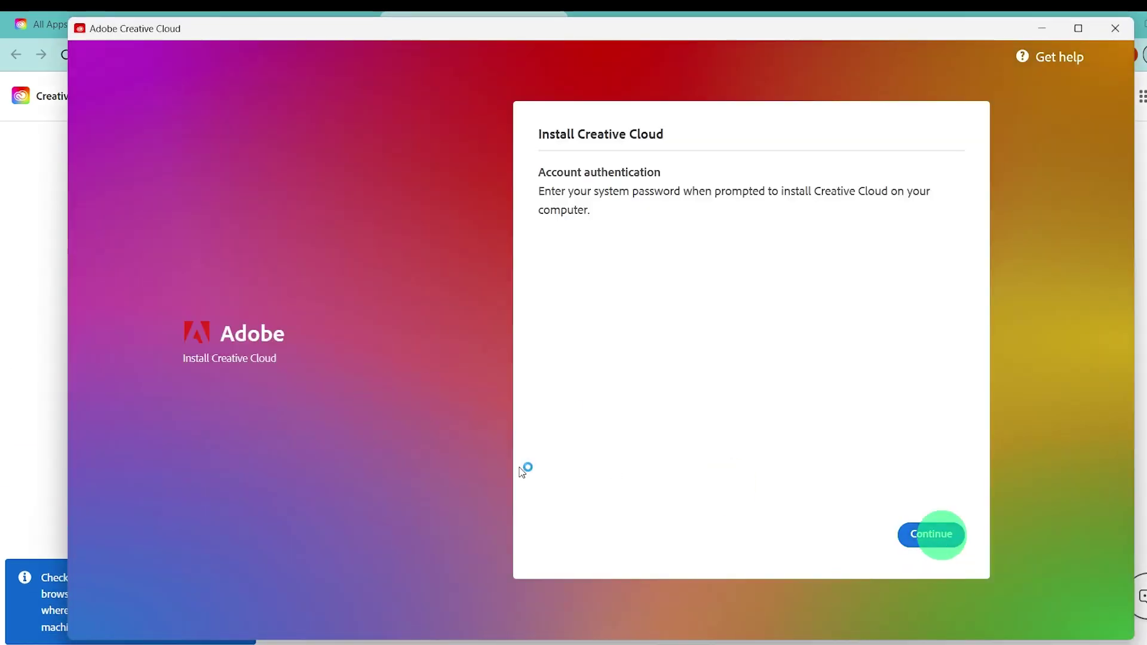
click(865, 535)
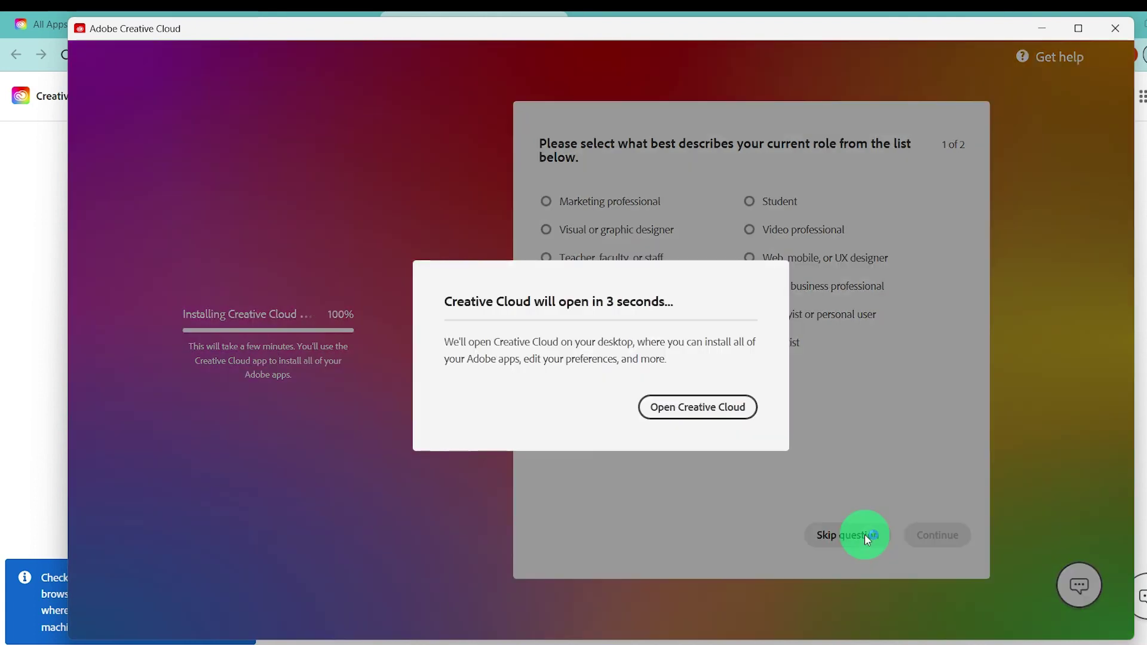
click(715, 408)
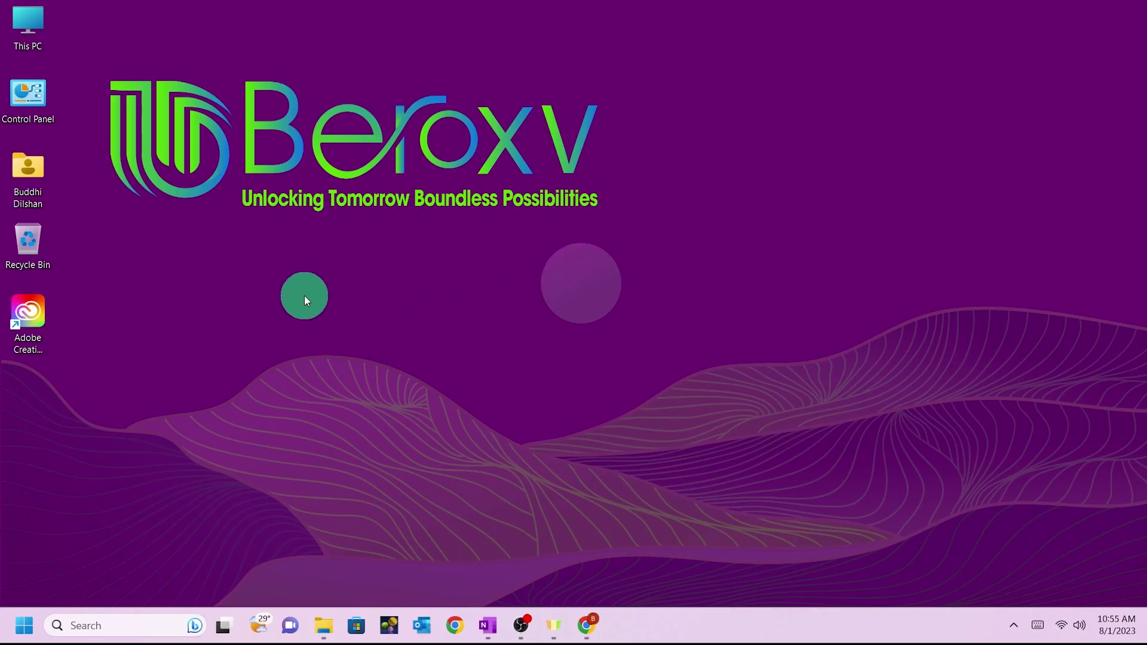
click(21, 315)
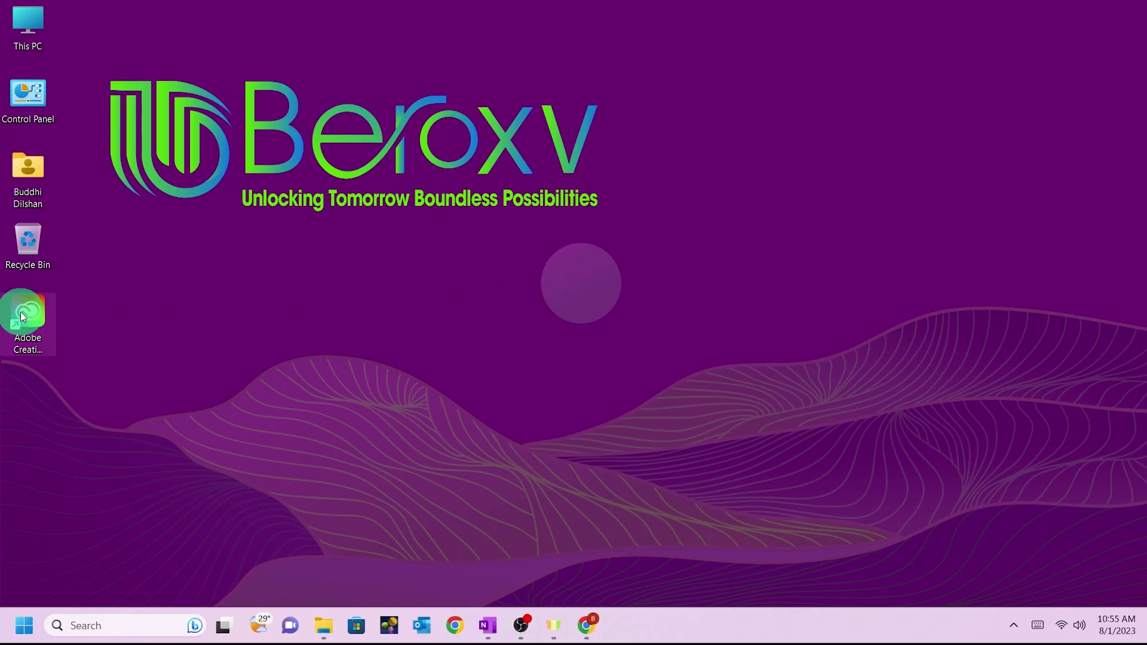
- Sign in to Creative Cloud Desktop with the account e-mail and password, accepting the password change
click(28, 314)
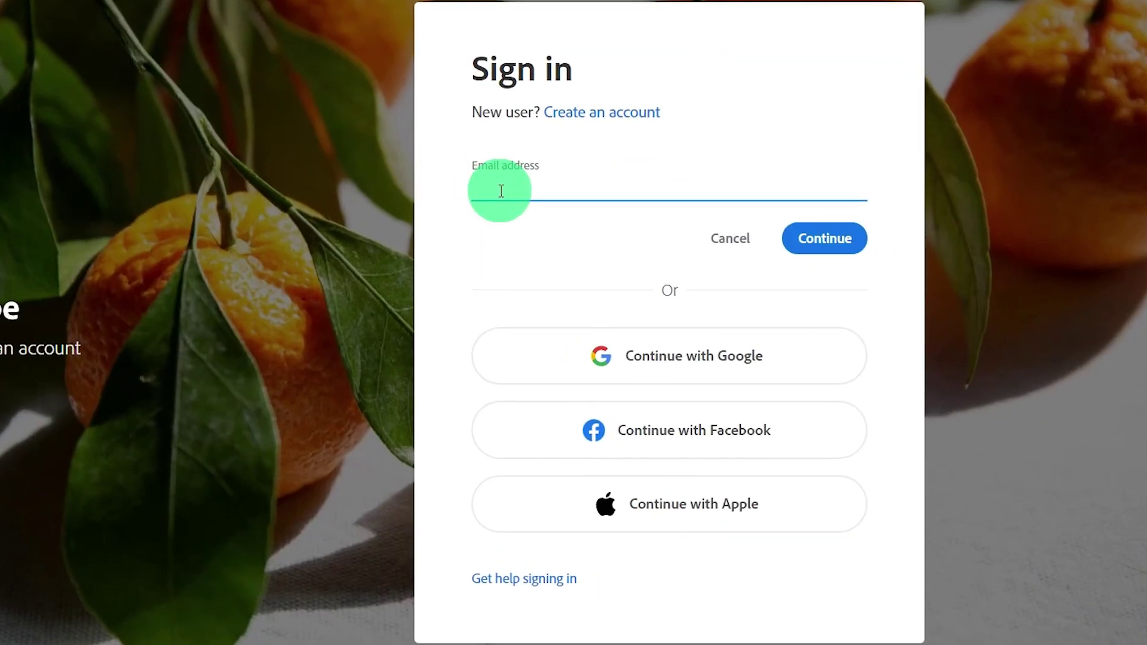
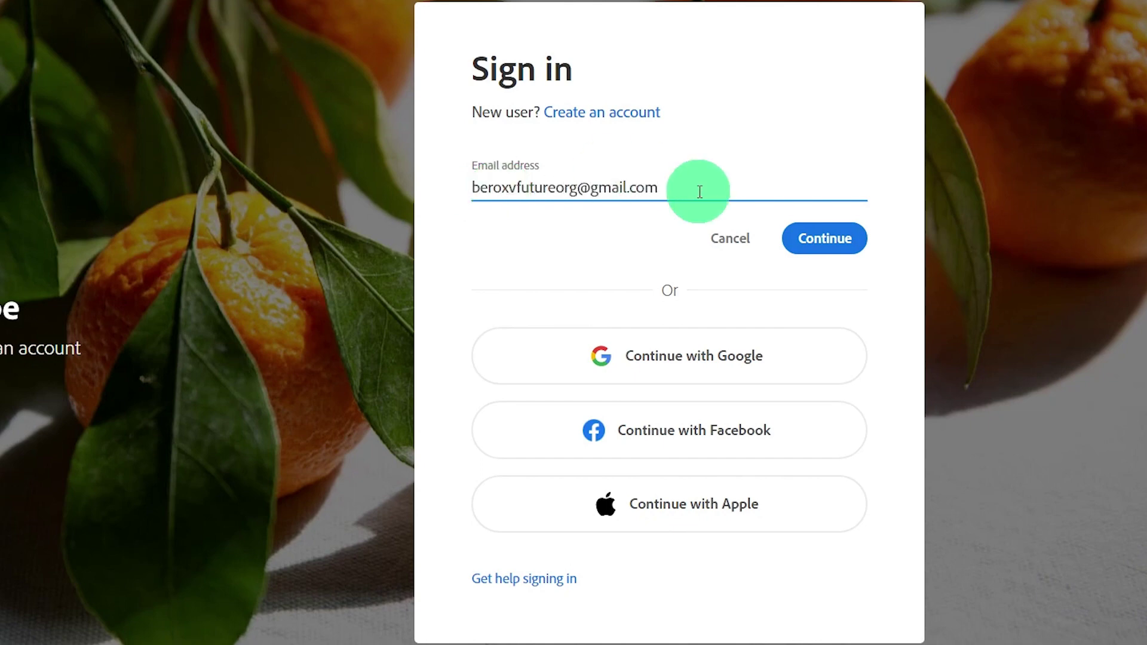
click(811, 234)
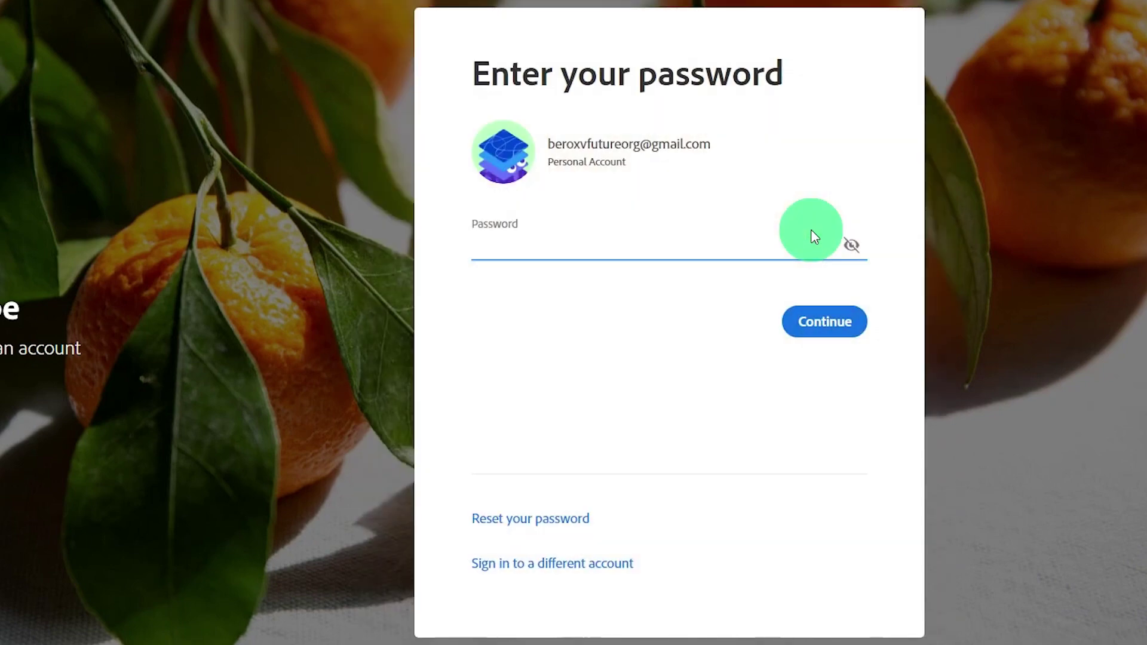
text(••••)
click(835, 326)
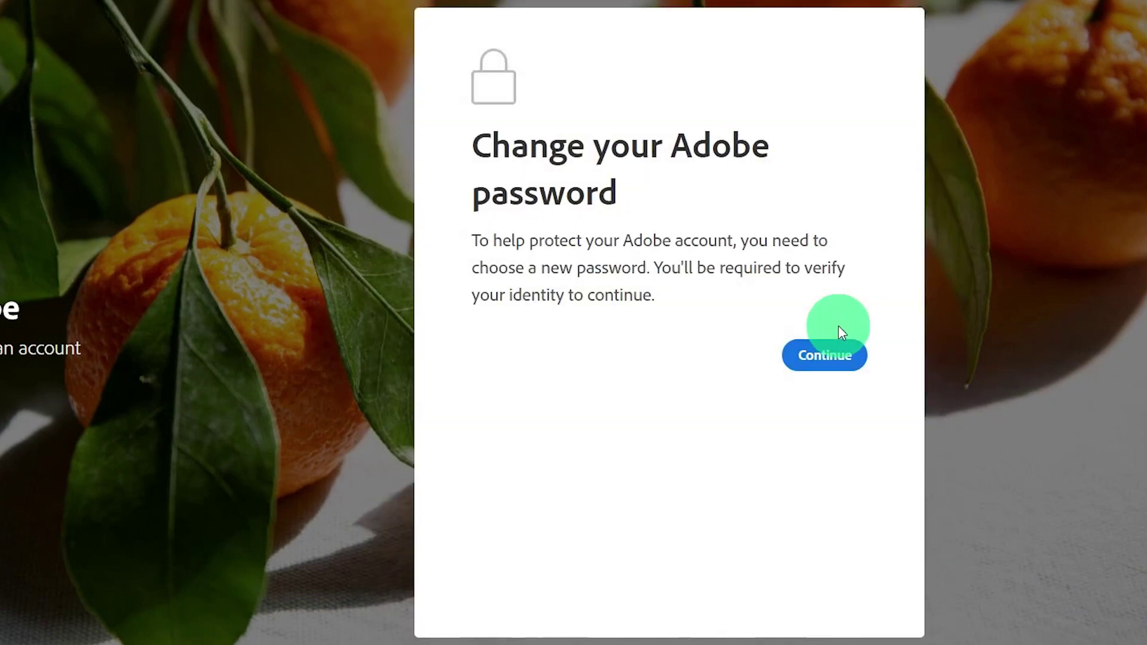
click(815, 358)
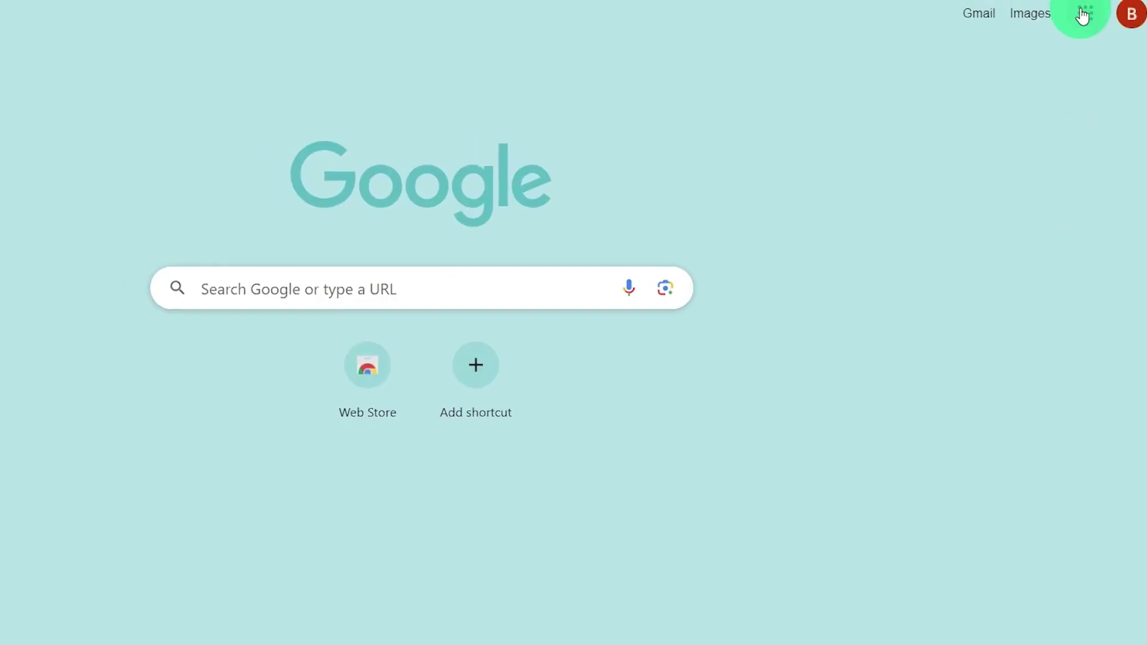
- Copy the verification code from Adobe's Gmail message into Adobe's code boxes
click(1084, 15)
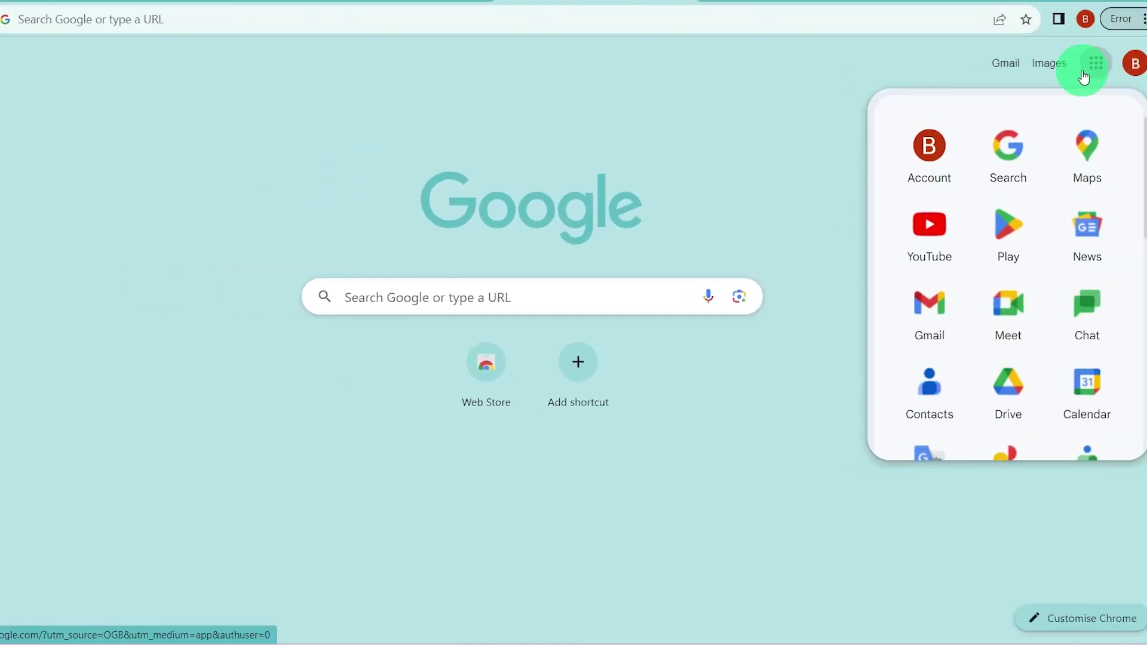
click(926, 311)
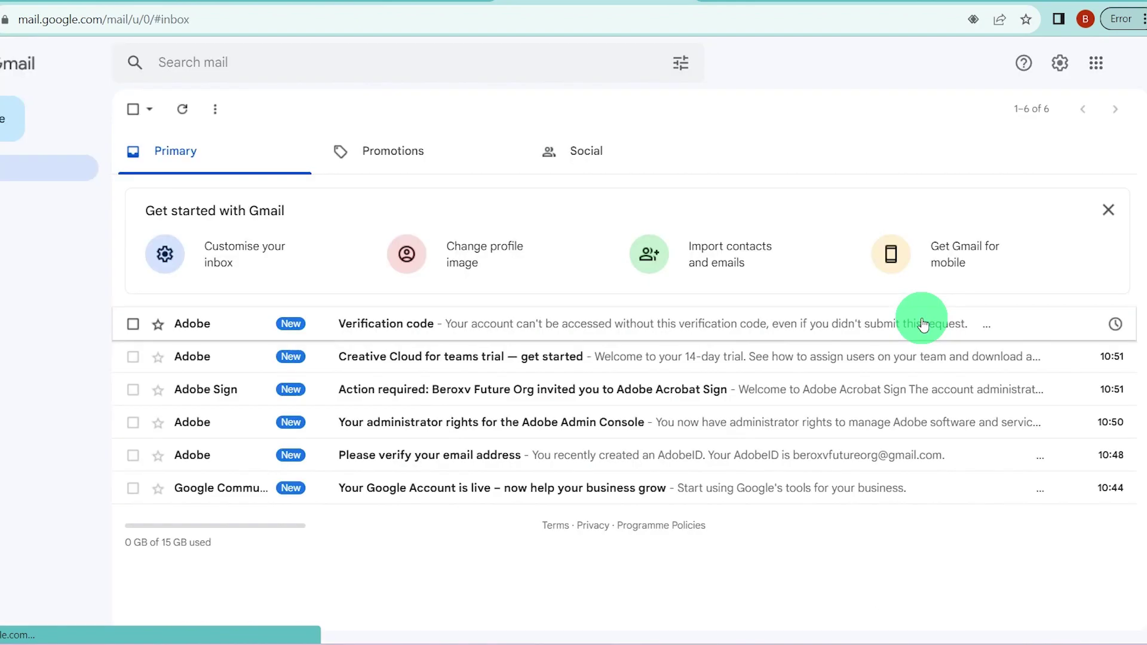
click(453, 325)
drag(422, 320, 428, 410)
double_click(428, 410)
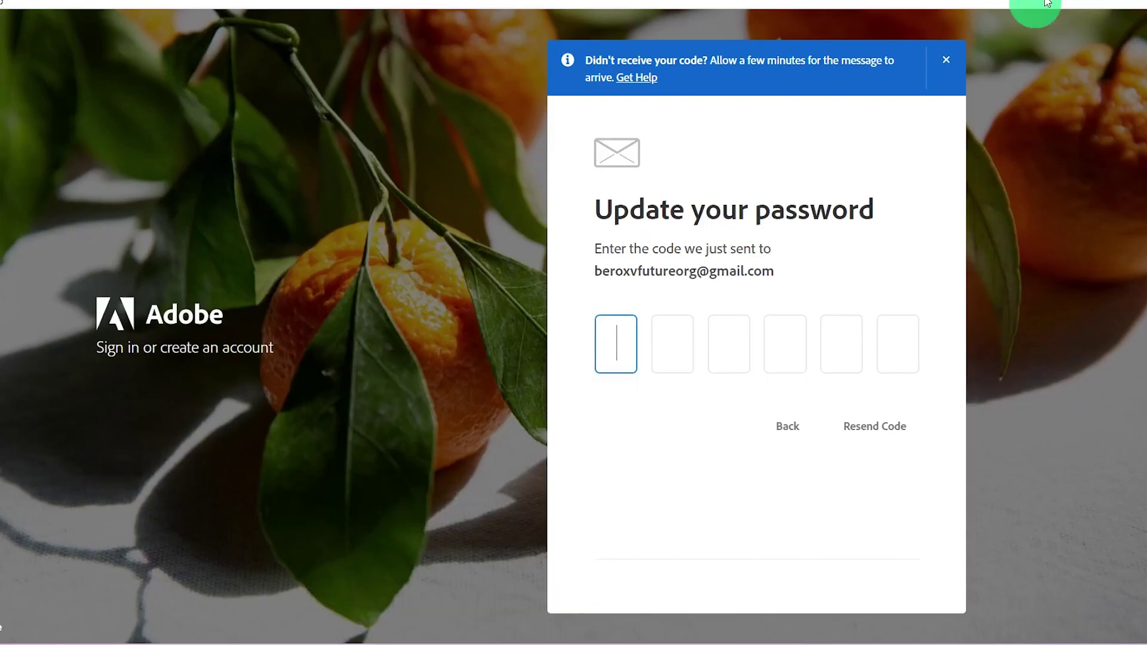
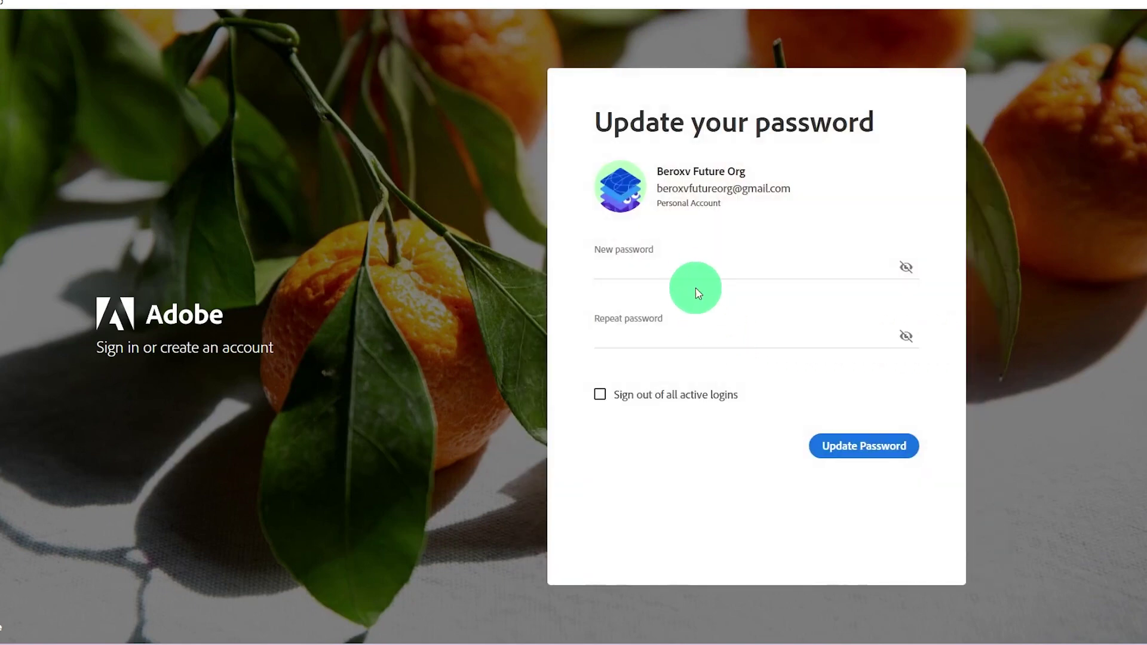
- Type a new Adobe password, correcting a mistype, and move to the repeat field
click(696, 263)
text(••)
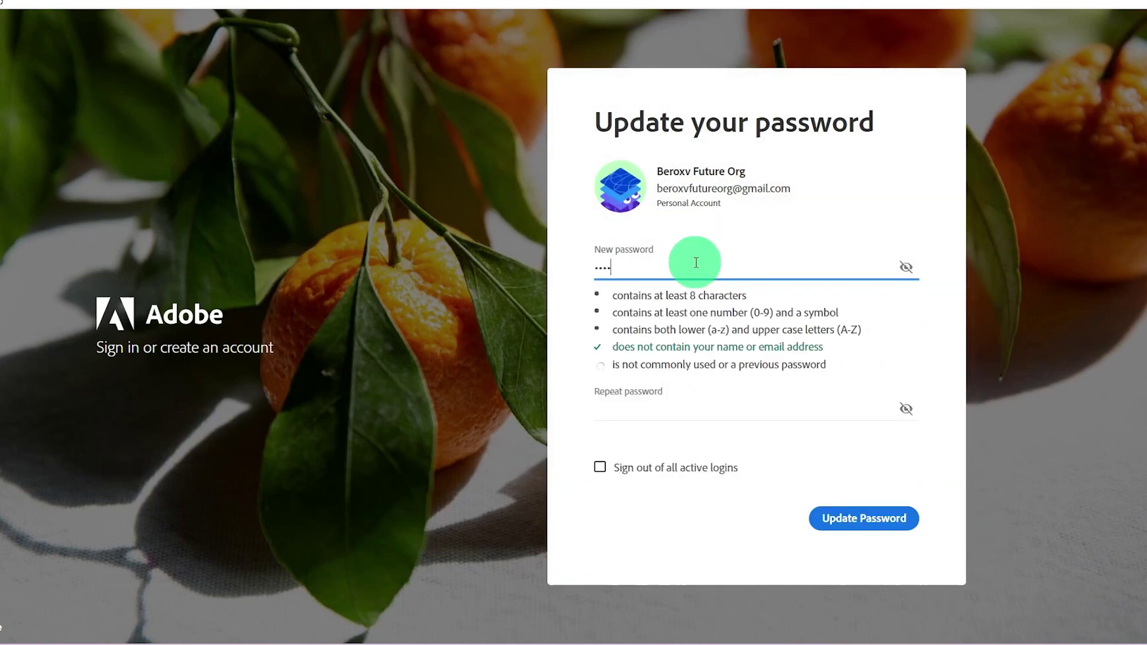
text(•••••)
key(ctrl+a)
text(••)
click(646, 408)
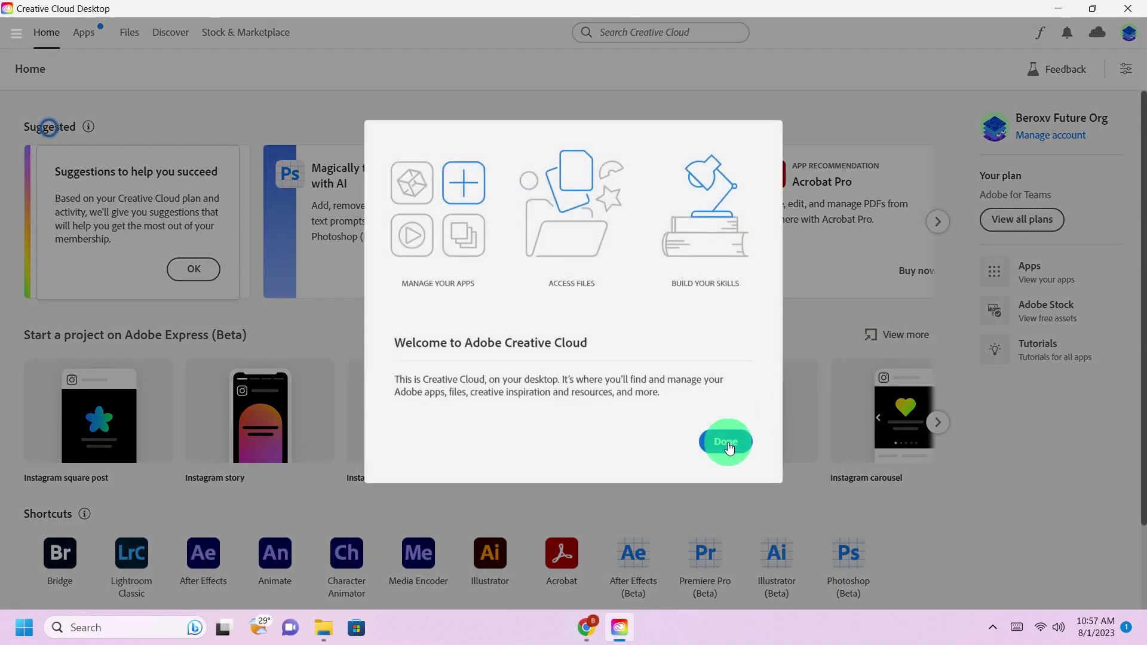
- Dismiss the welcome message and the Adobe Express promo, then open the account menu
click(727, 442)
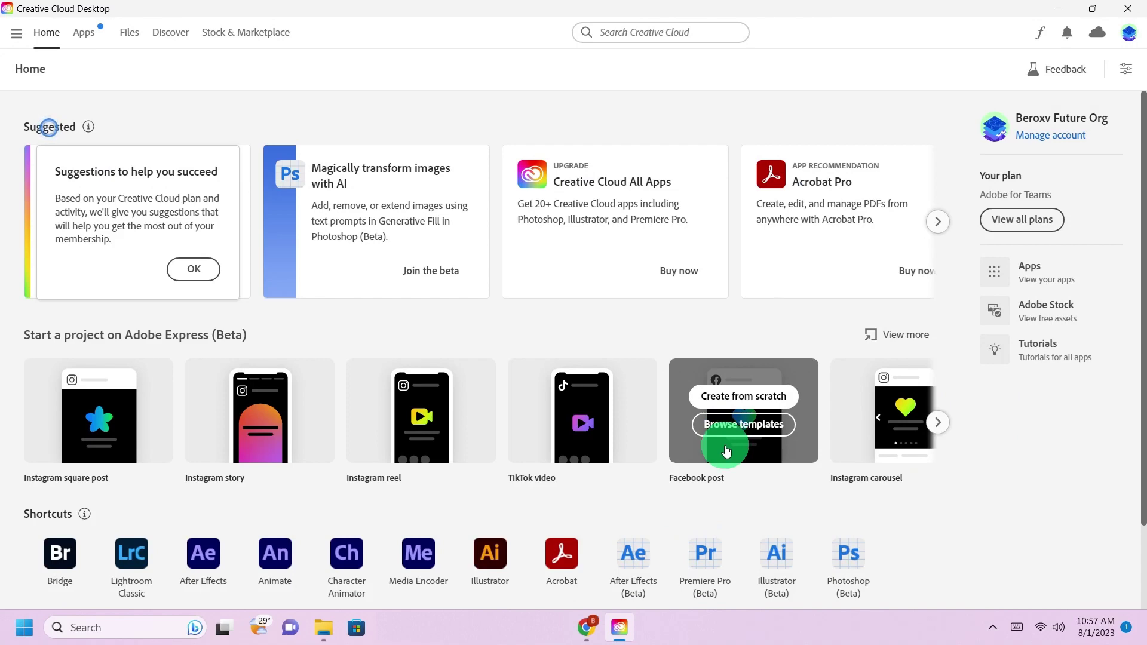
scroll(724, 440, down, 2)
scroll(108, 295, up, 2)
scroll(341, 494, down, 2)
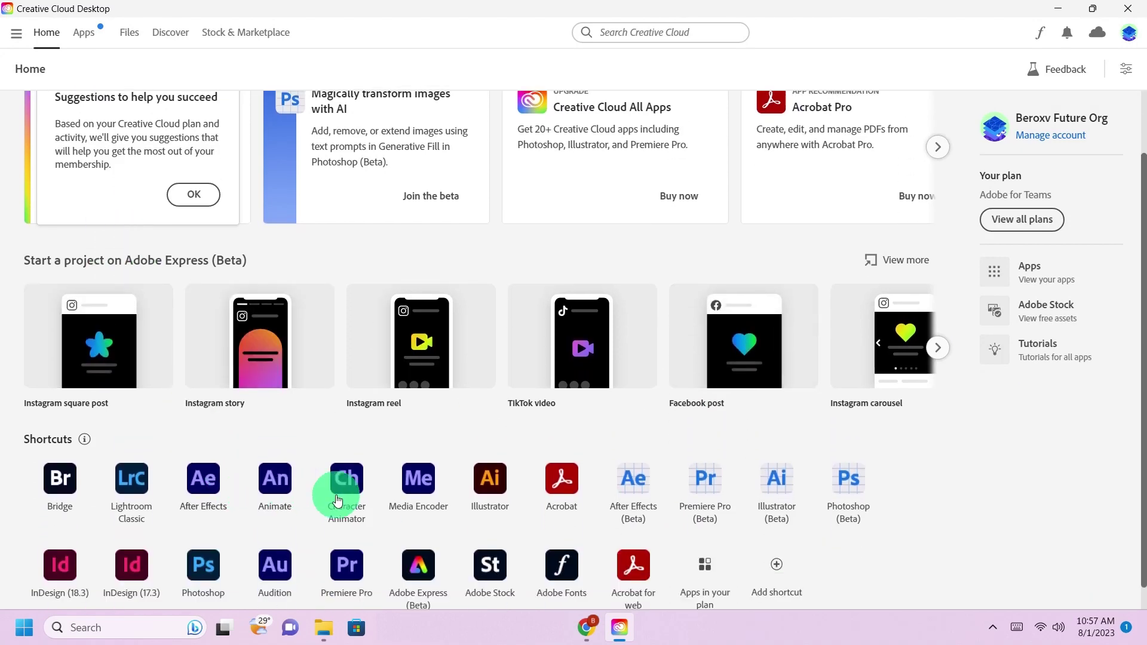
scroll(471, 433, up, 2)
click(471, 430)
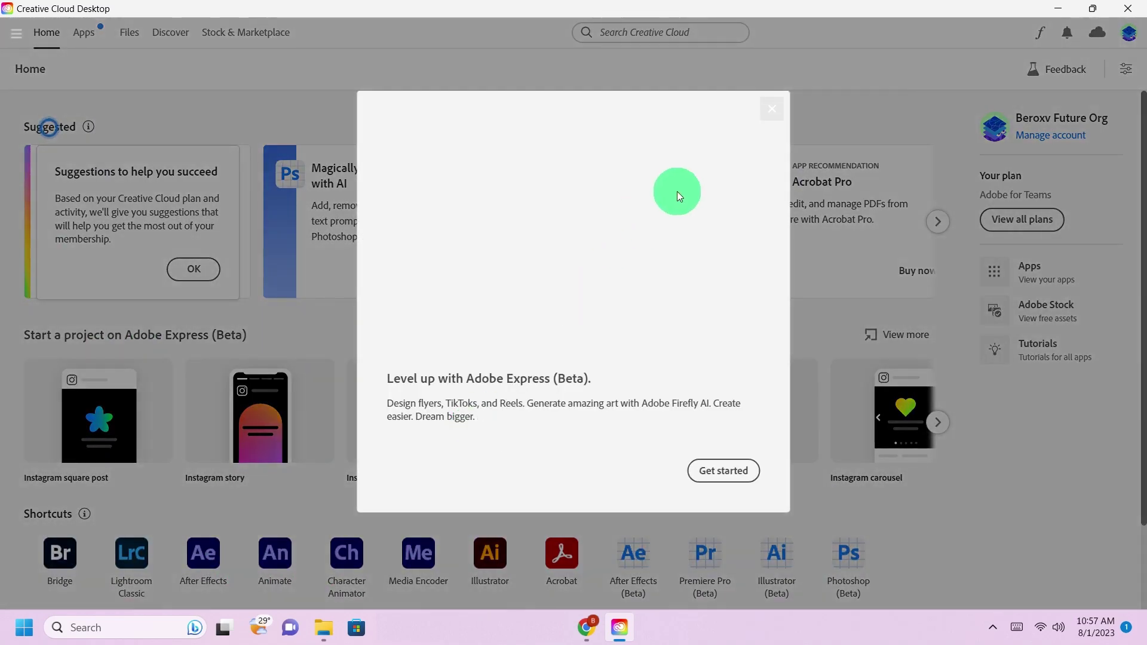
click(772, 109)
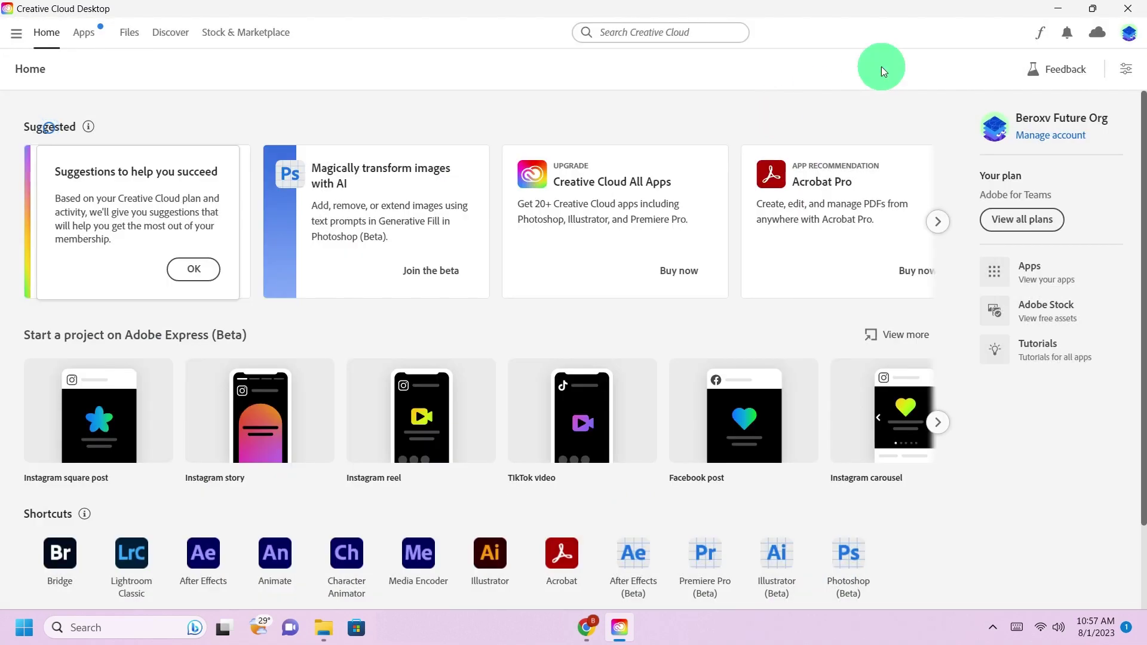
click(1120, 41)
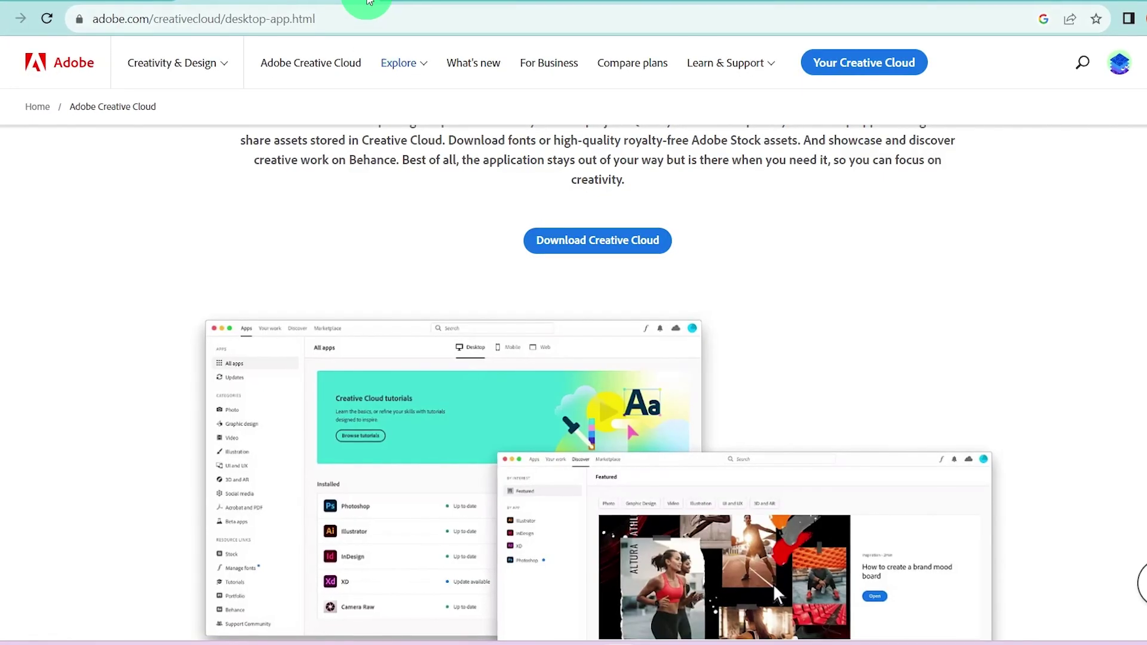
- Go to the Adobe account overview and review all apps included in the plan
click(1119, 62)
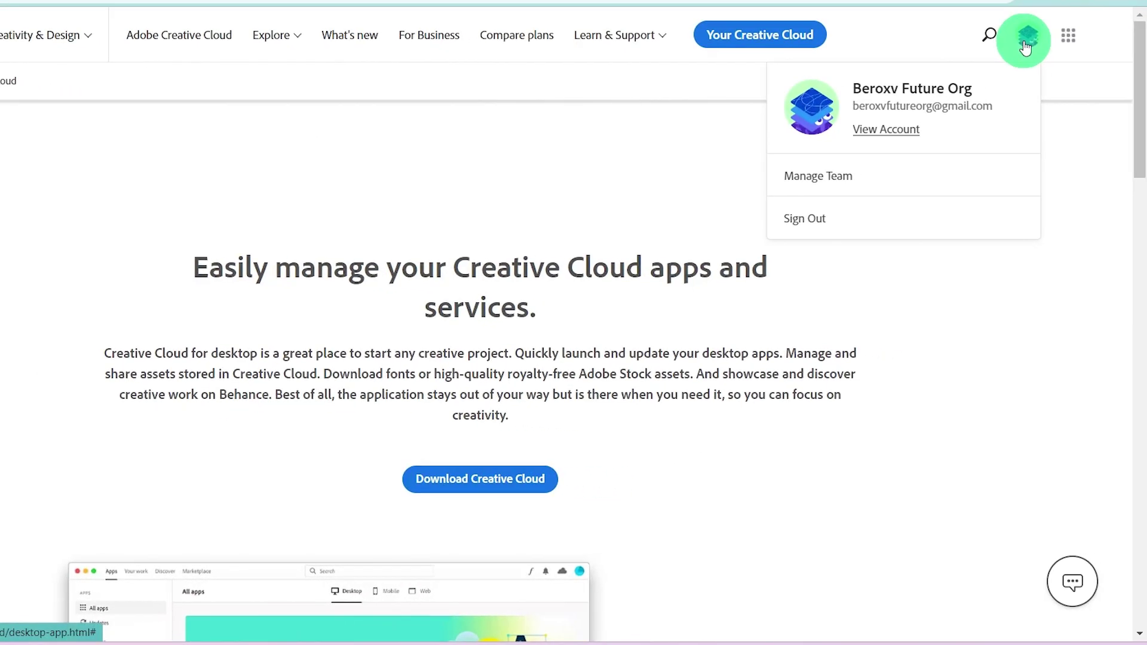
click(875, 139)
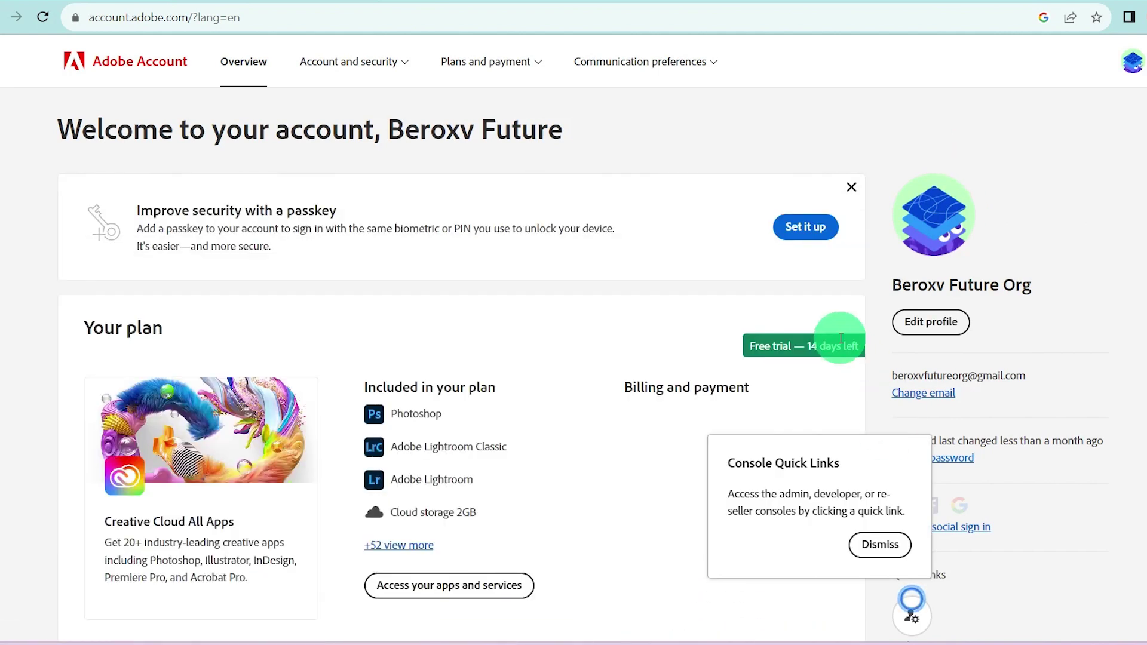
click(878, 543)
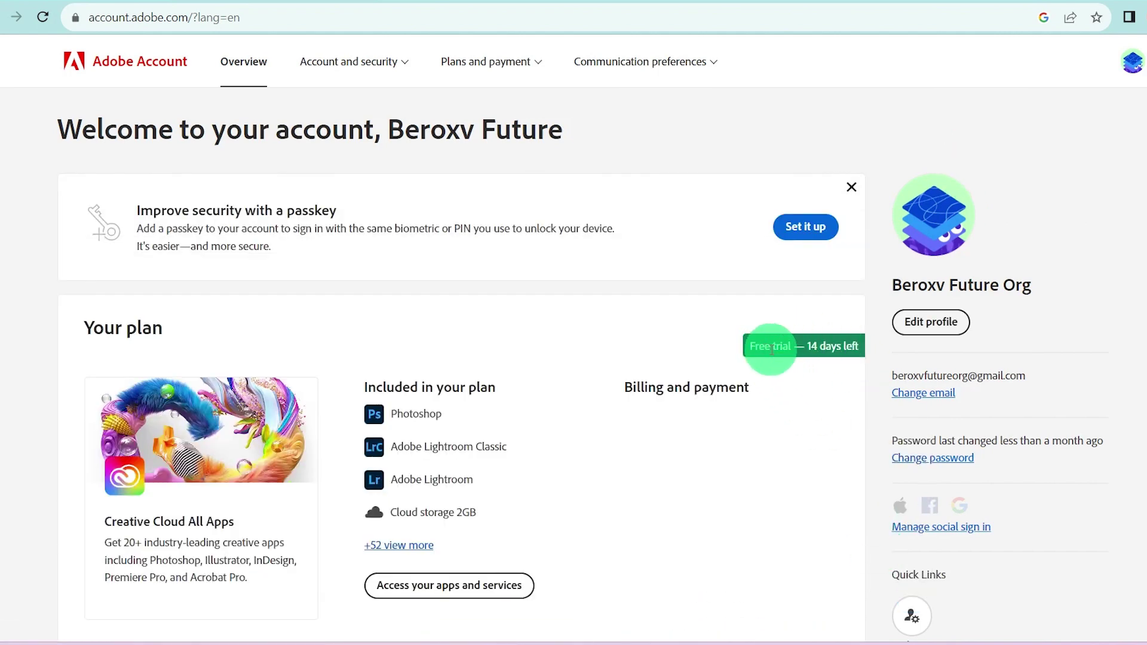
scroll(795, 439, down, 1)
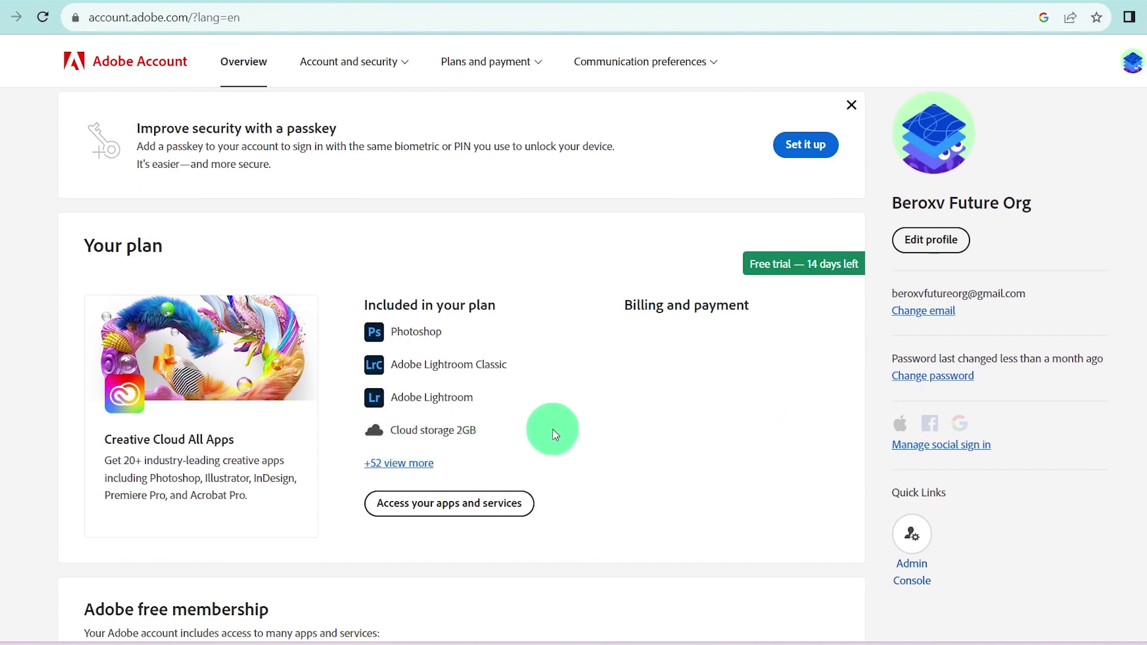
click(410, 464)
scroll(379, 440, down, 4)
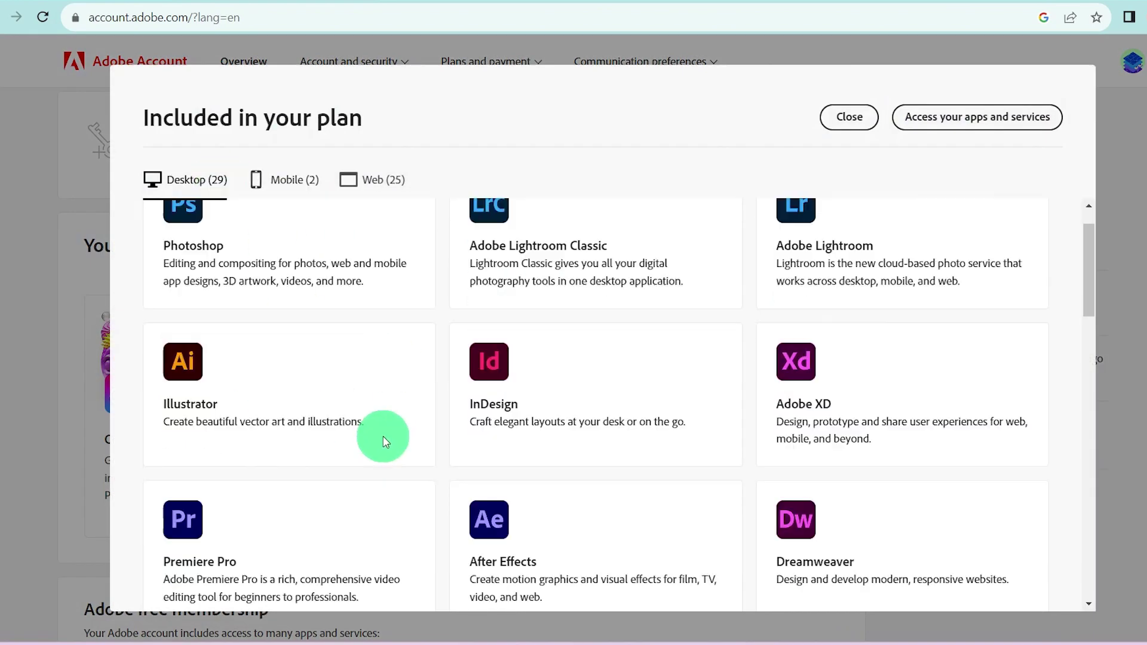
scroll(385, 442, down, 15)
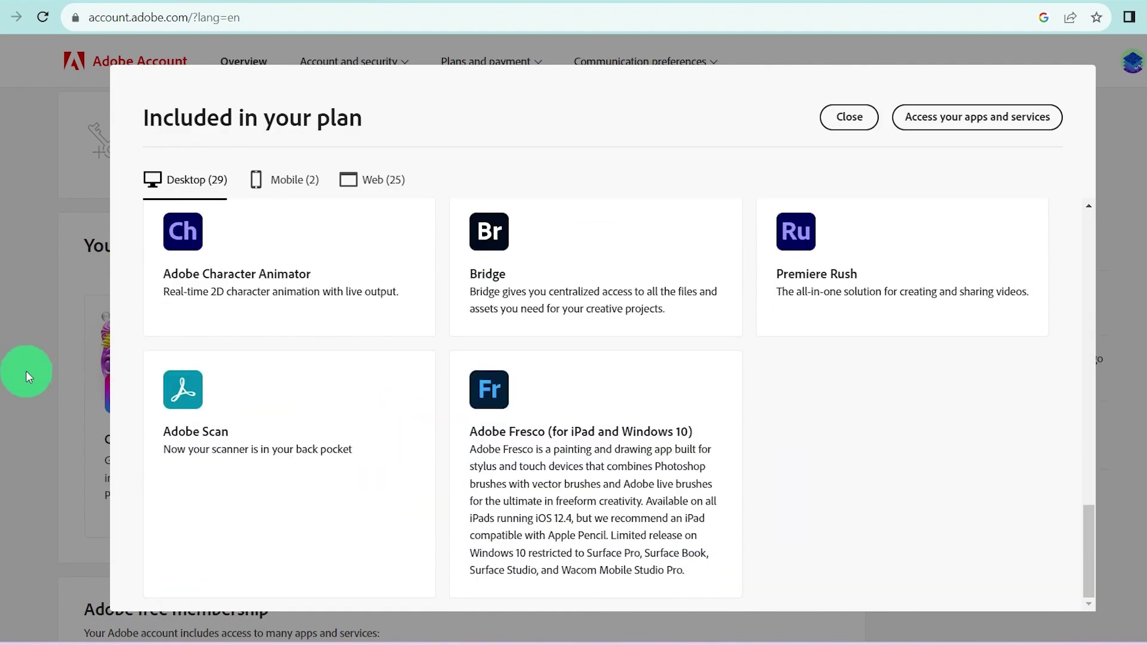
click(849, 116)
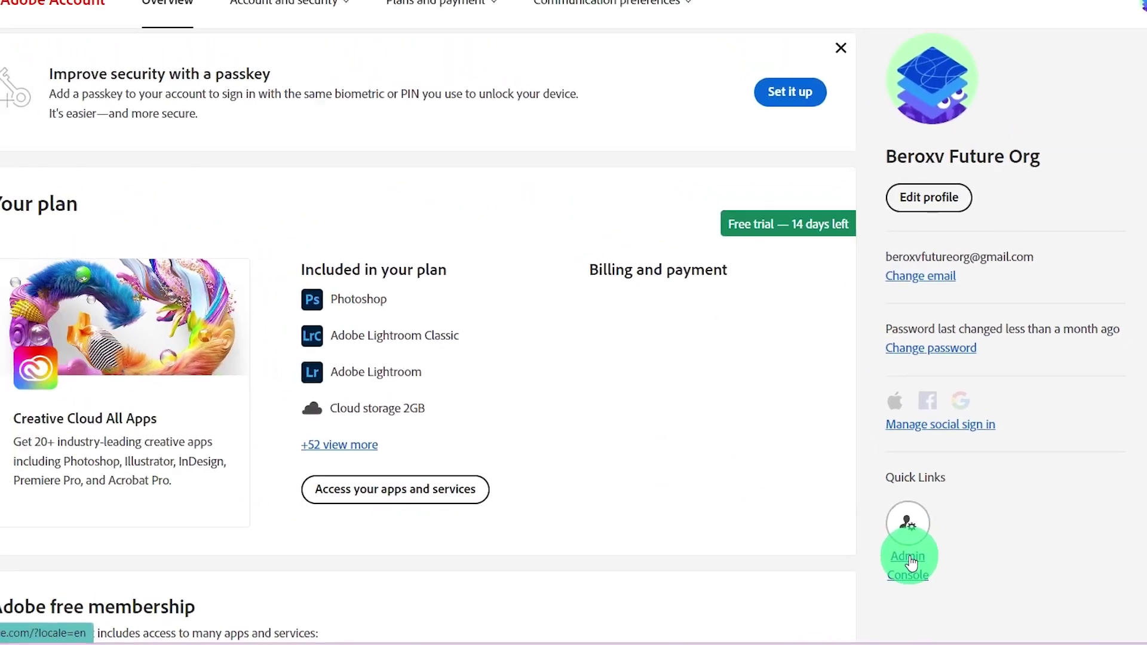
- In the Admin Console, add a second user's e-mail to the trial and confirm
click(909, 562)
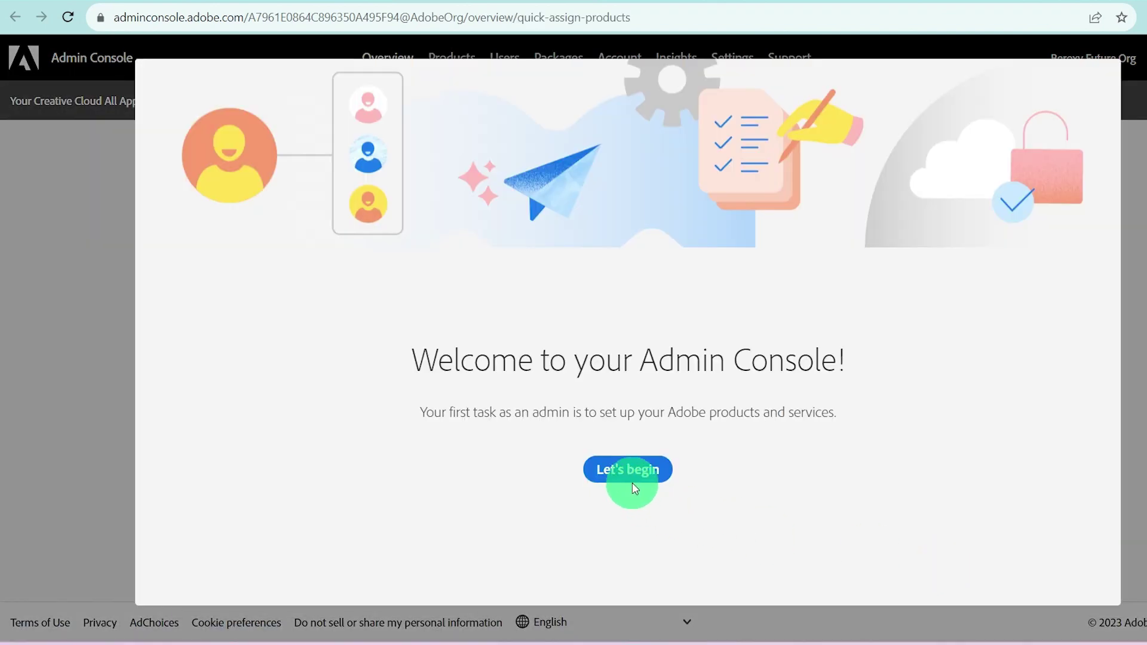
click(637, 477)
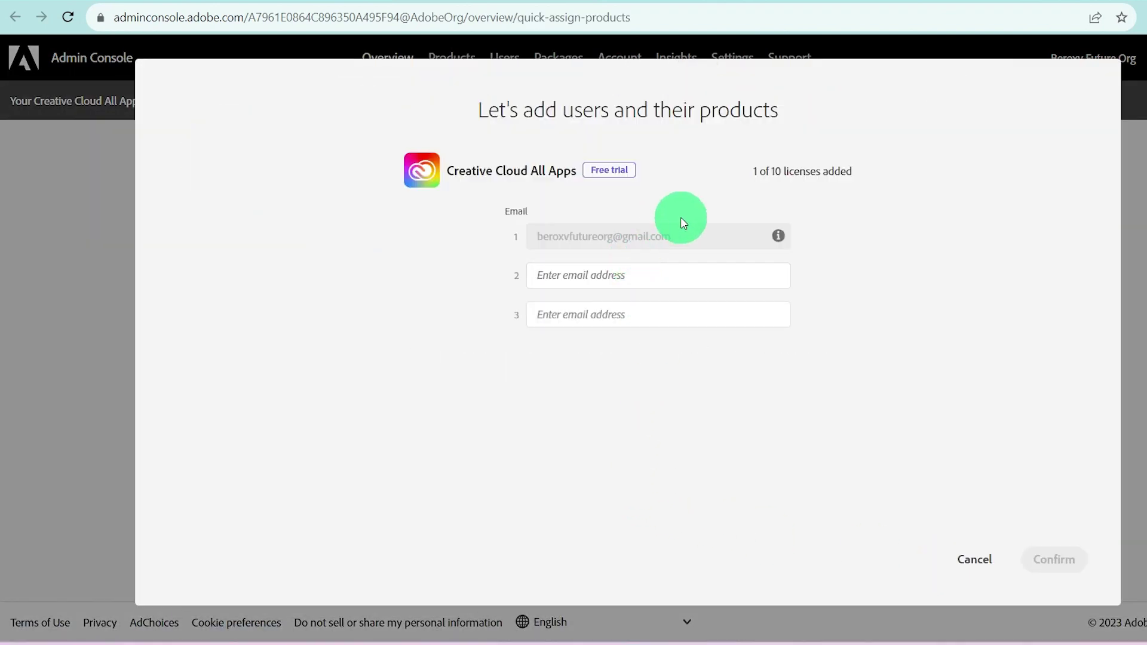
click(638, 284)
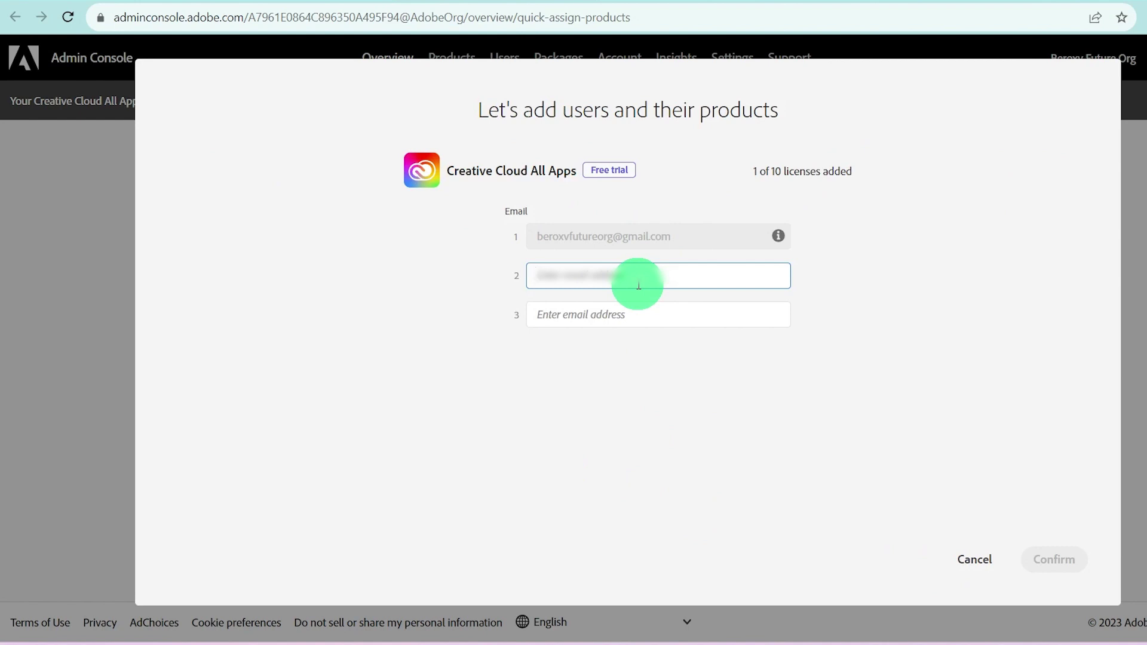
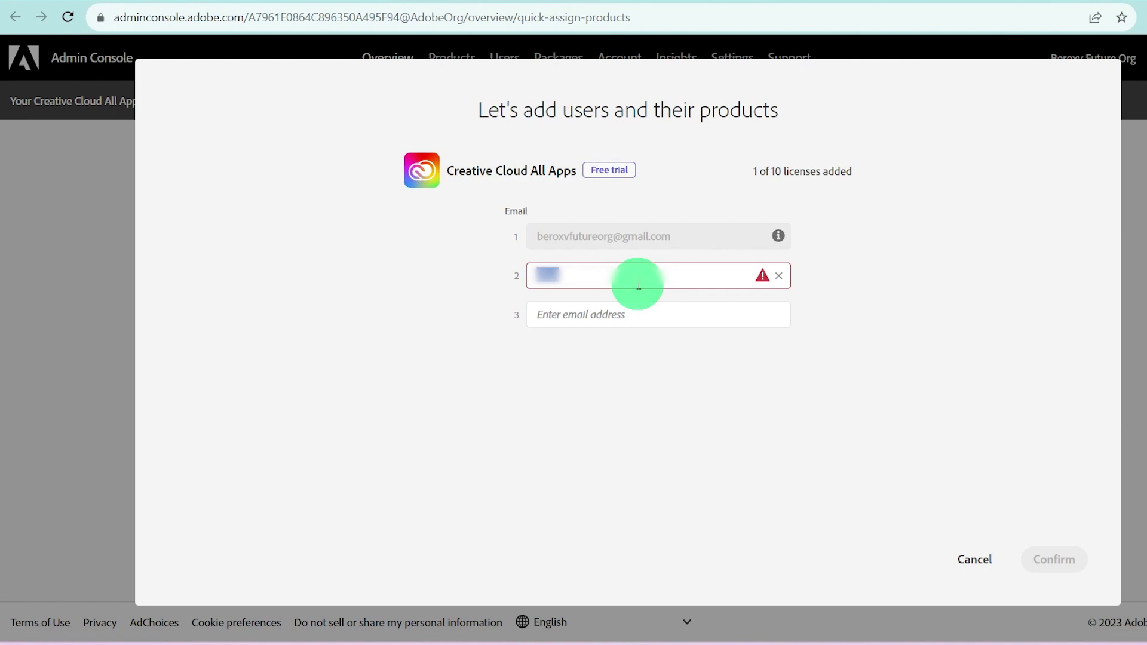
click(1040, 559)
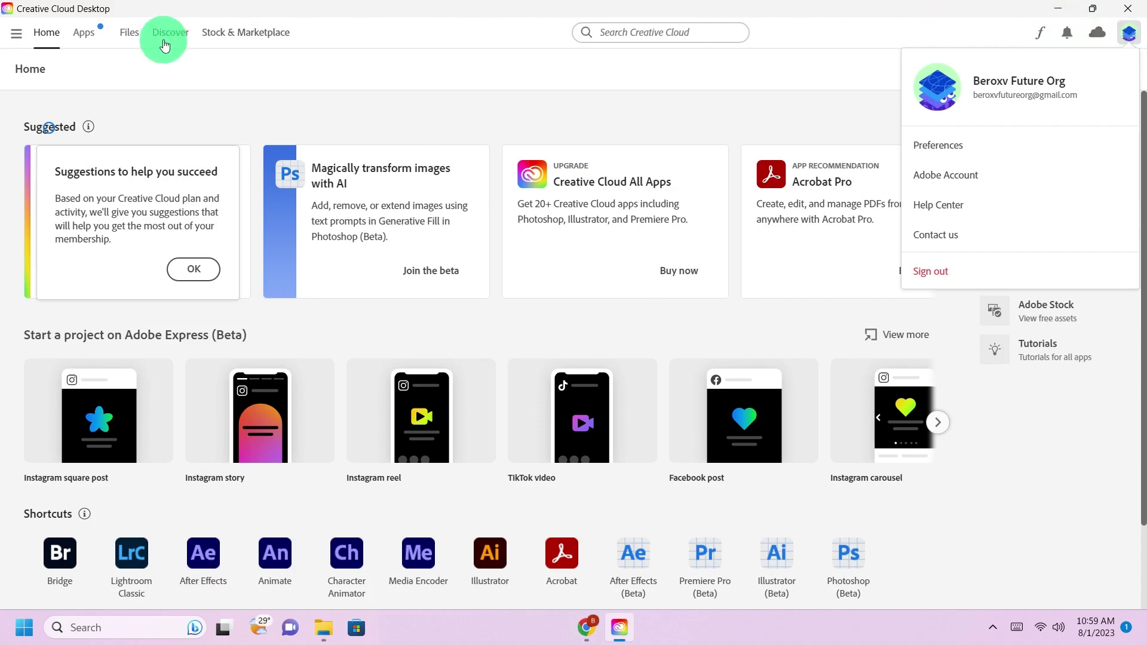
- Browse the All apps lists of installed apps and plan apps such as Lightroom and Fresco
click(79, 34)
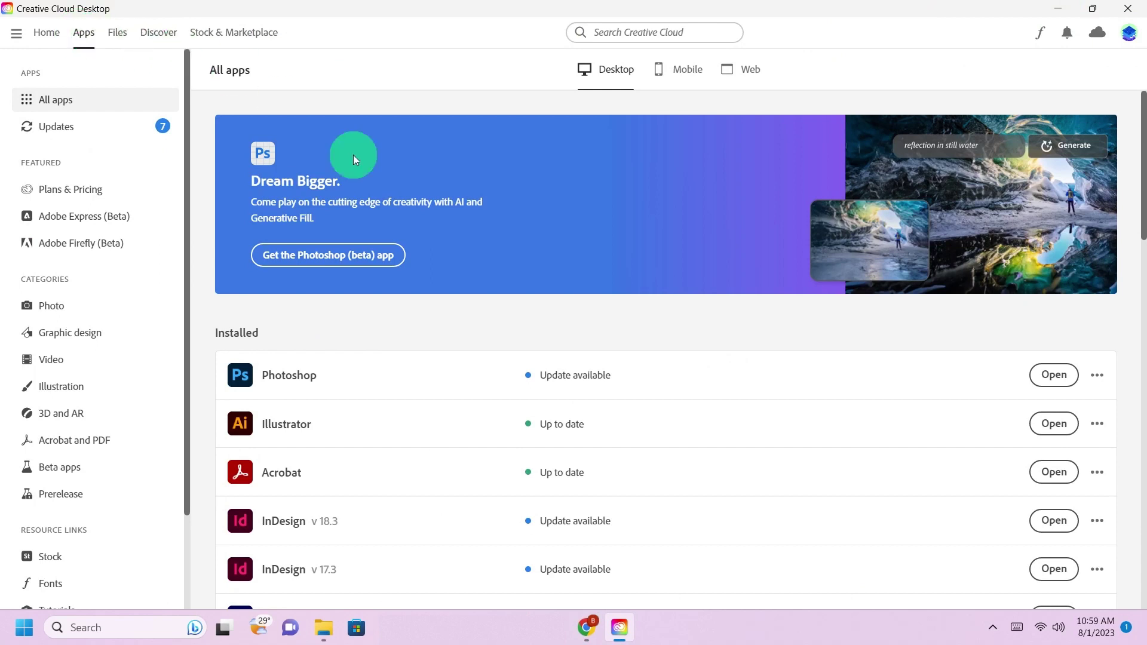
scroll(492, 396, down, 5)
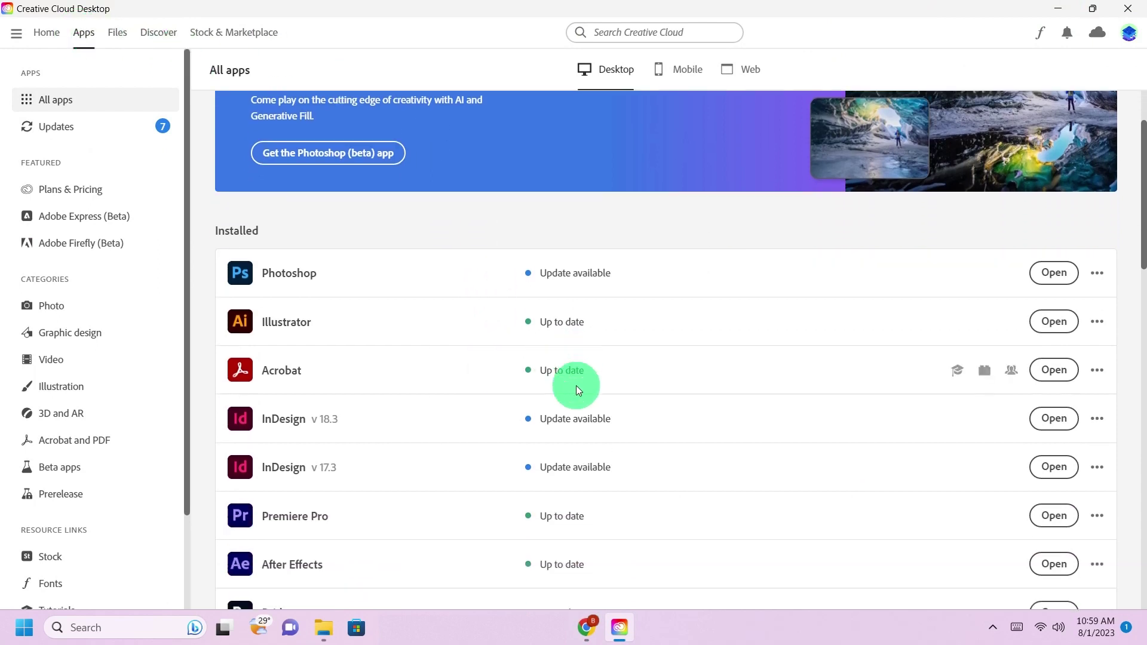
scroll(577, 386, down, 5)
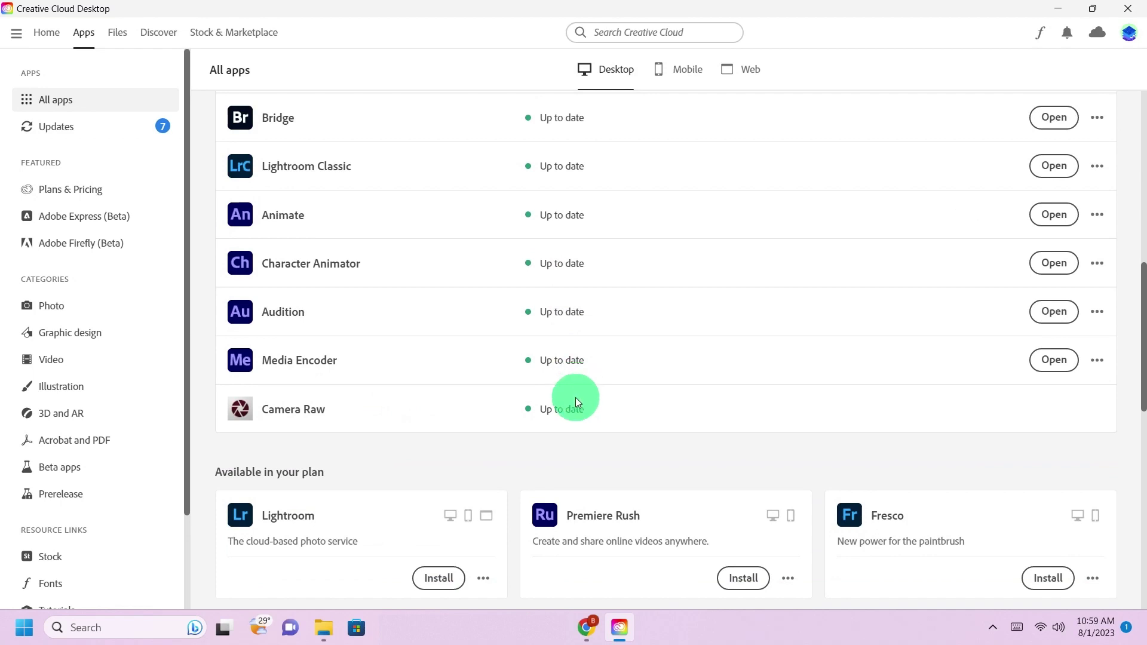
scroll(405, 272, up, 1)
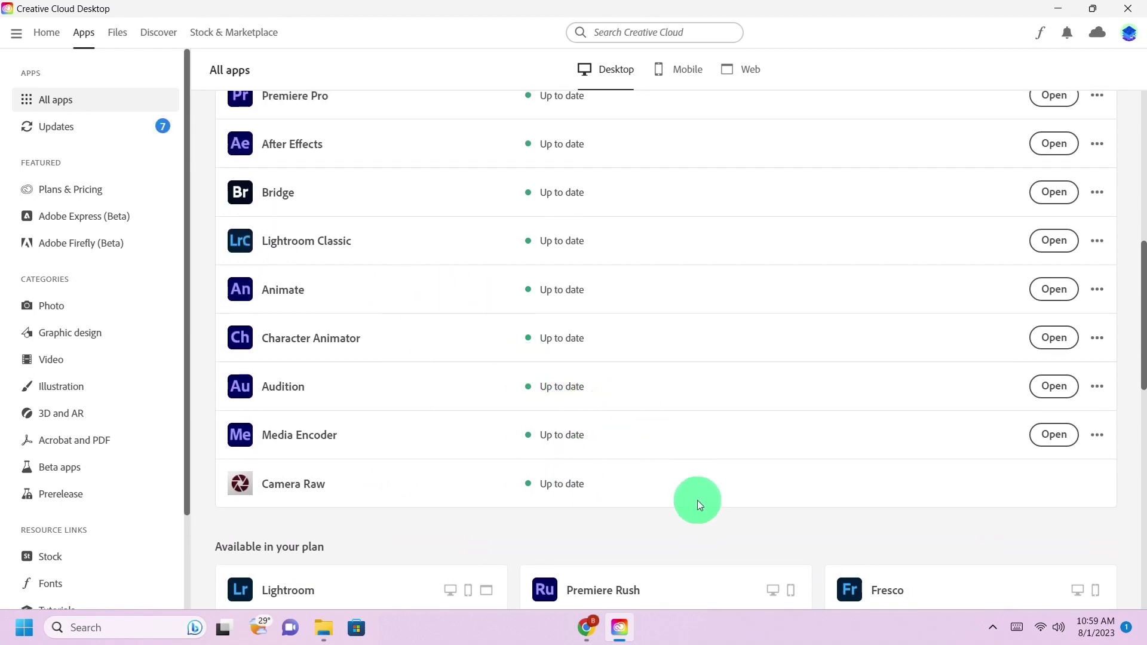
scroll(699, 505, down, 5)
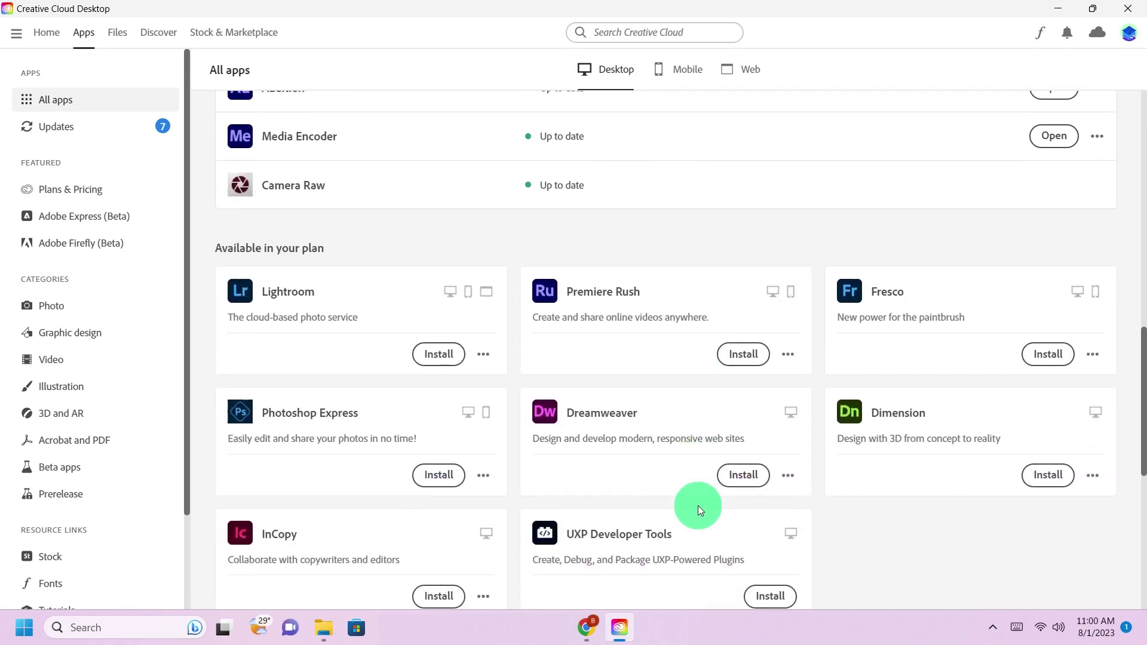
scroll(698, 505, down, 1)
scroll(507, 454, up, 1)
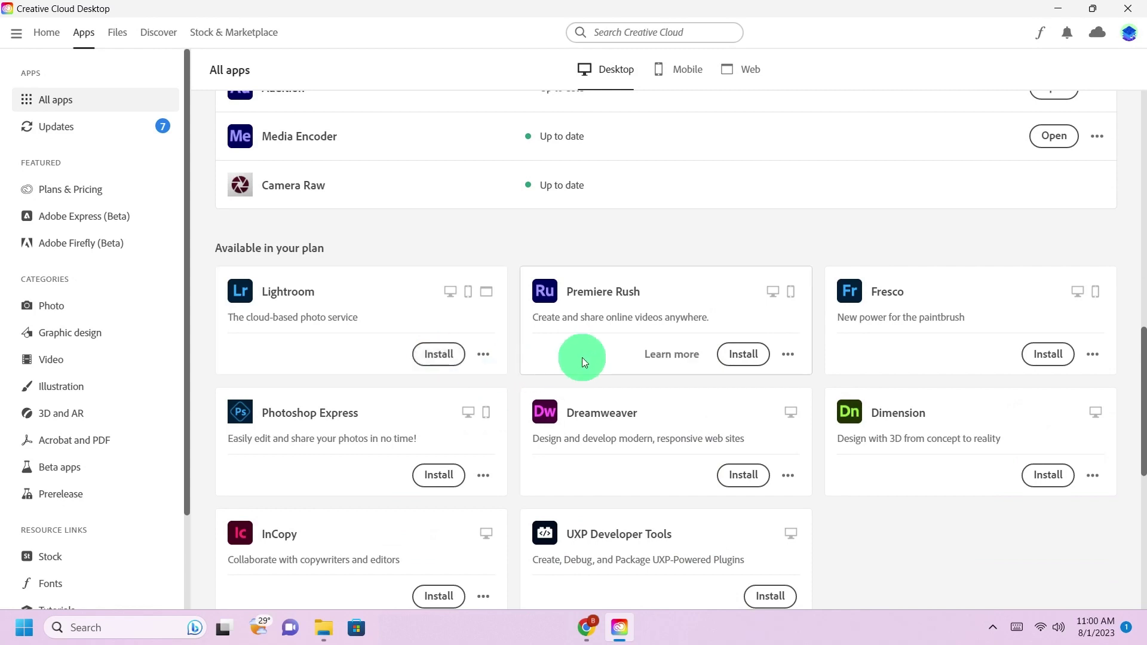
- Start installing Photoshop Express, dismiss the Home tab tips, and minimize Creative Cloud
click(457, 475)
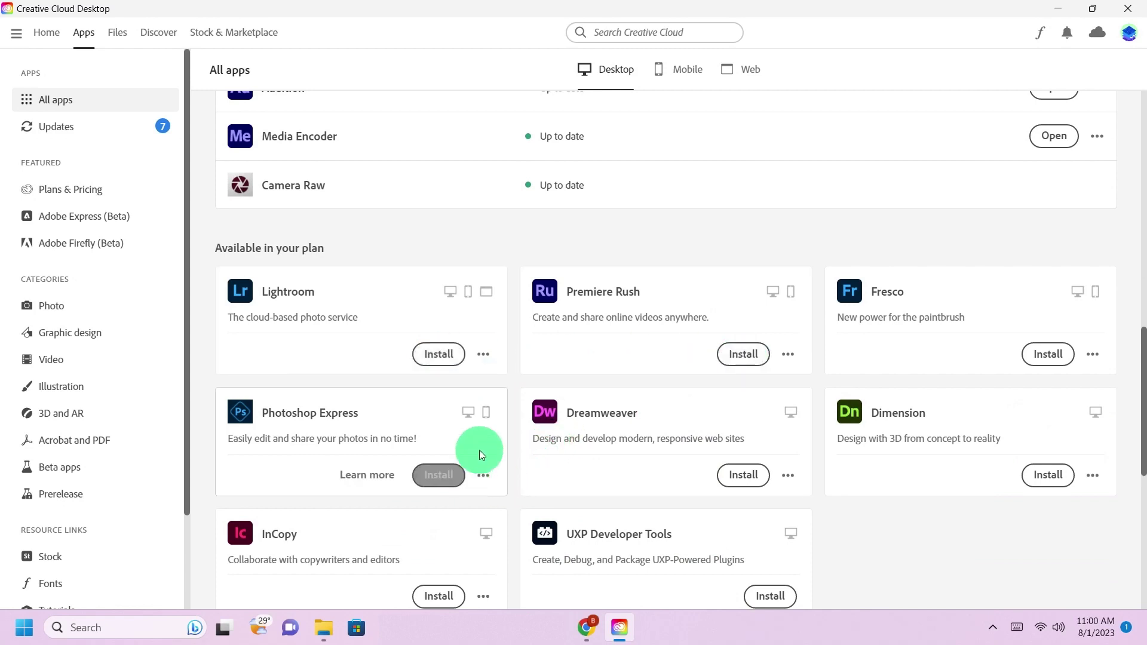
click(442, 476)
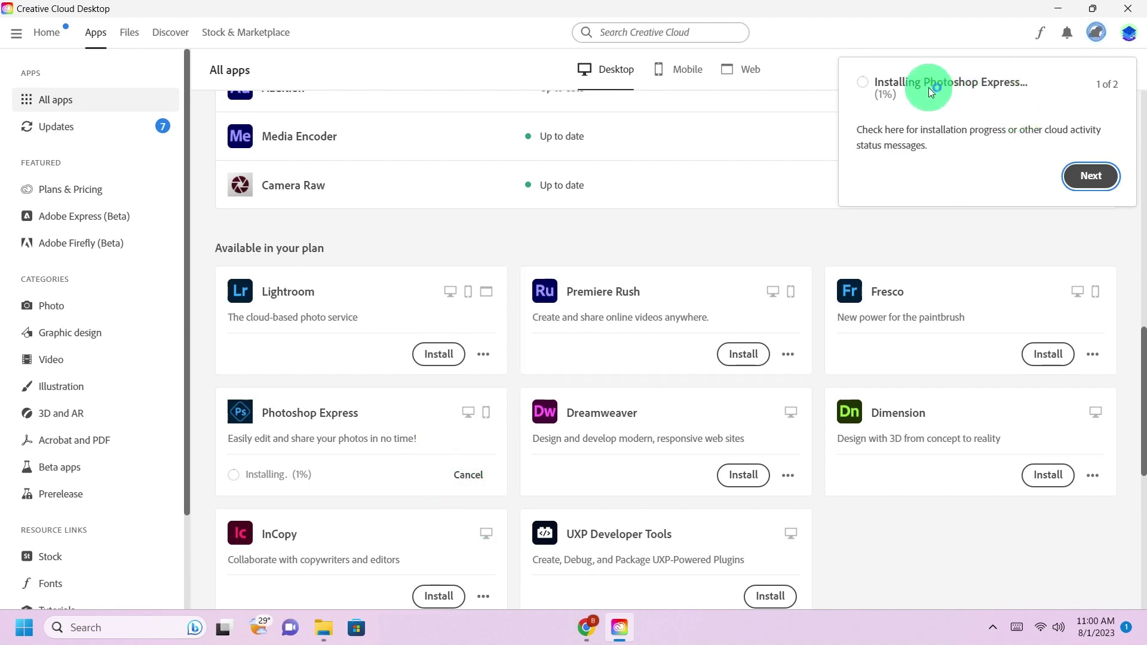
click(1085, 177)
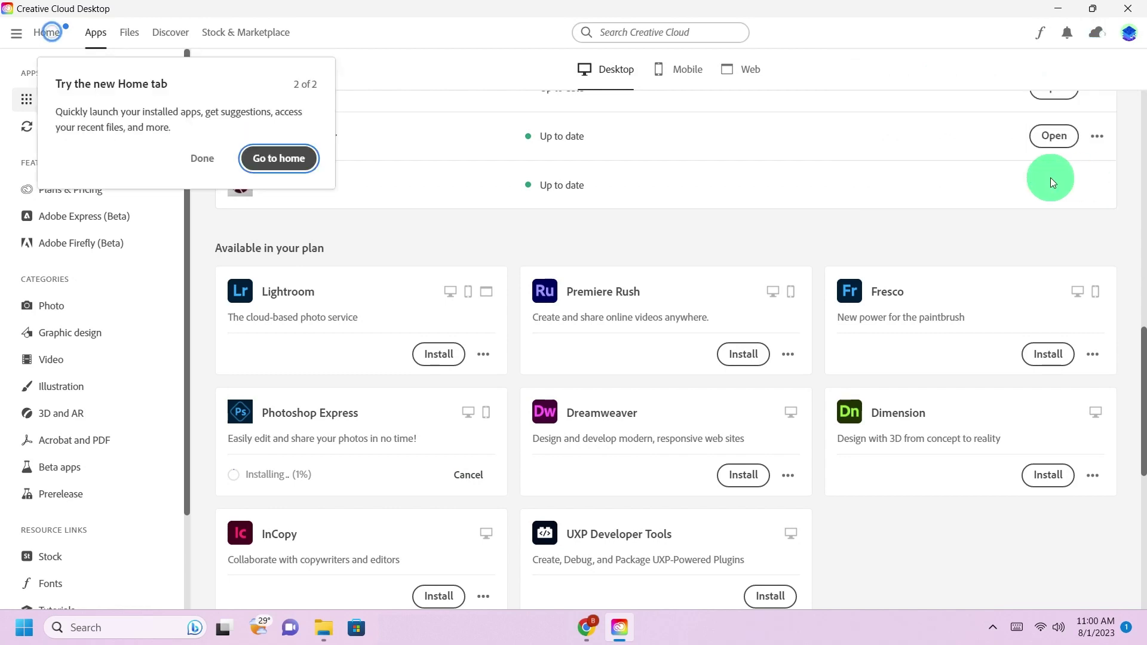
click(203, 159)
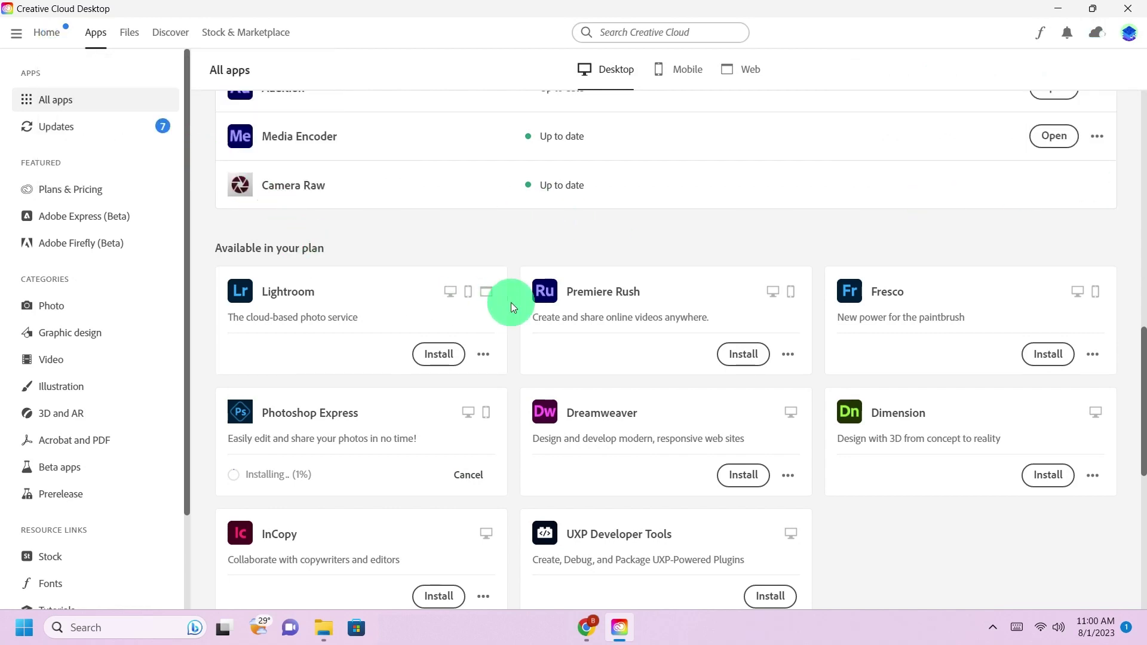
scroll(515, 319, up, 1)
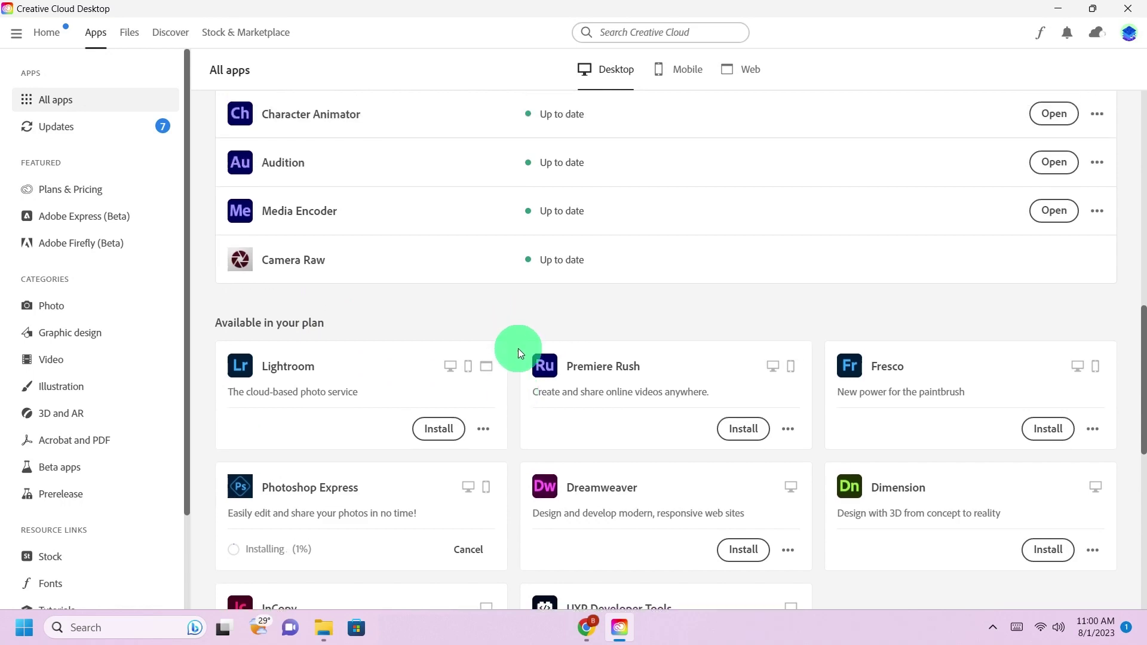
click(1062, 9)
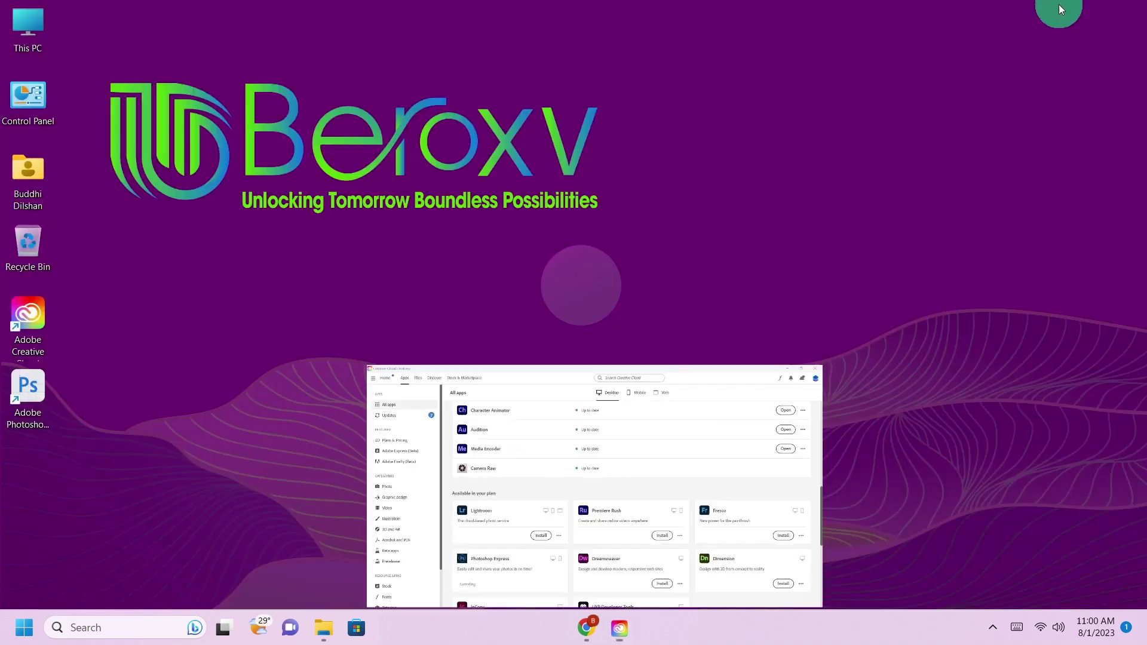
- Launch Photoshop from the desktop shortcut and review the What's new items before closing the tour
click(32, 386)
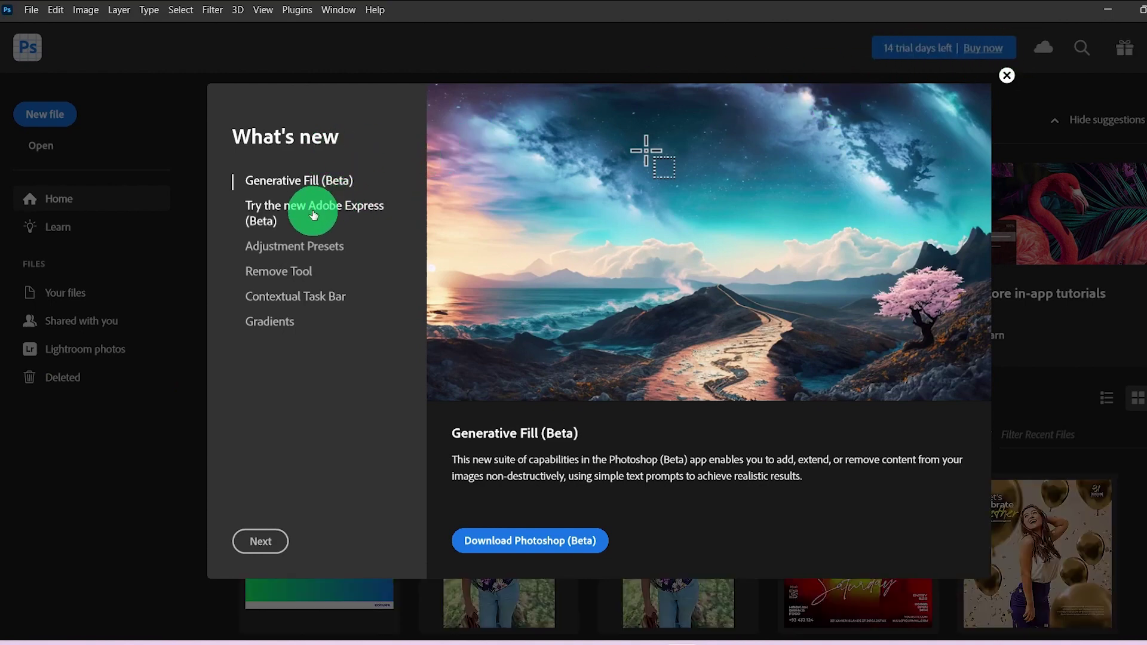
click(313, 215)
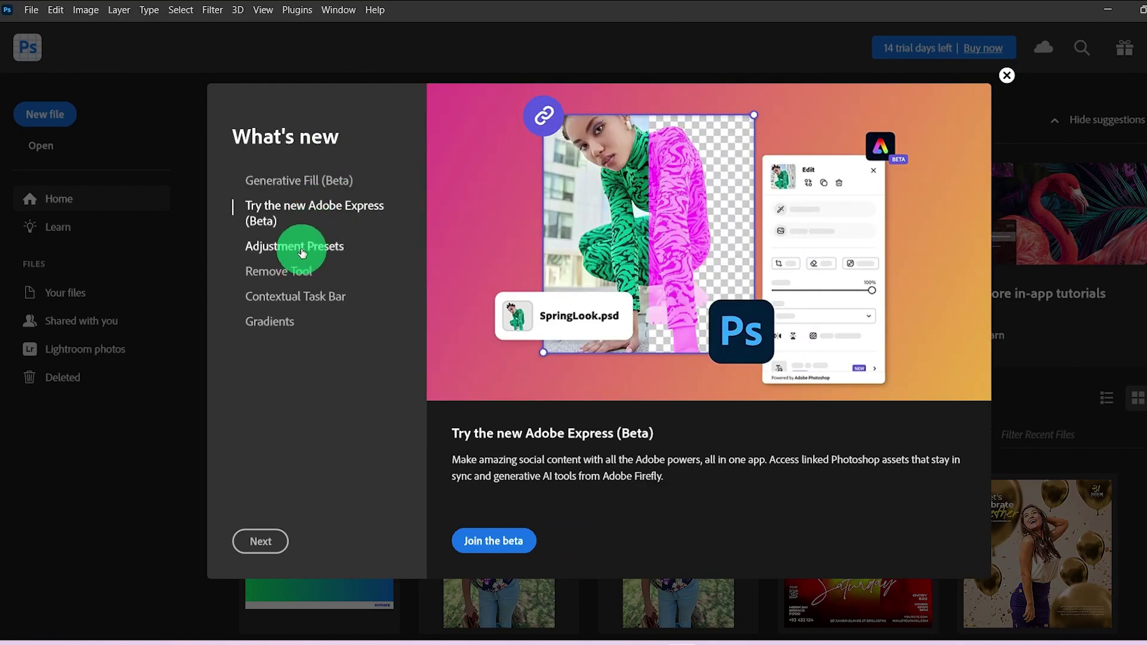
click(302, 253)
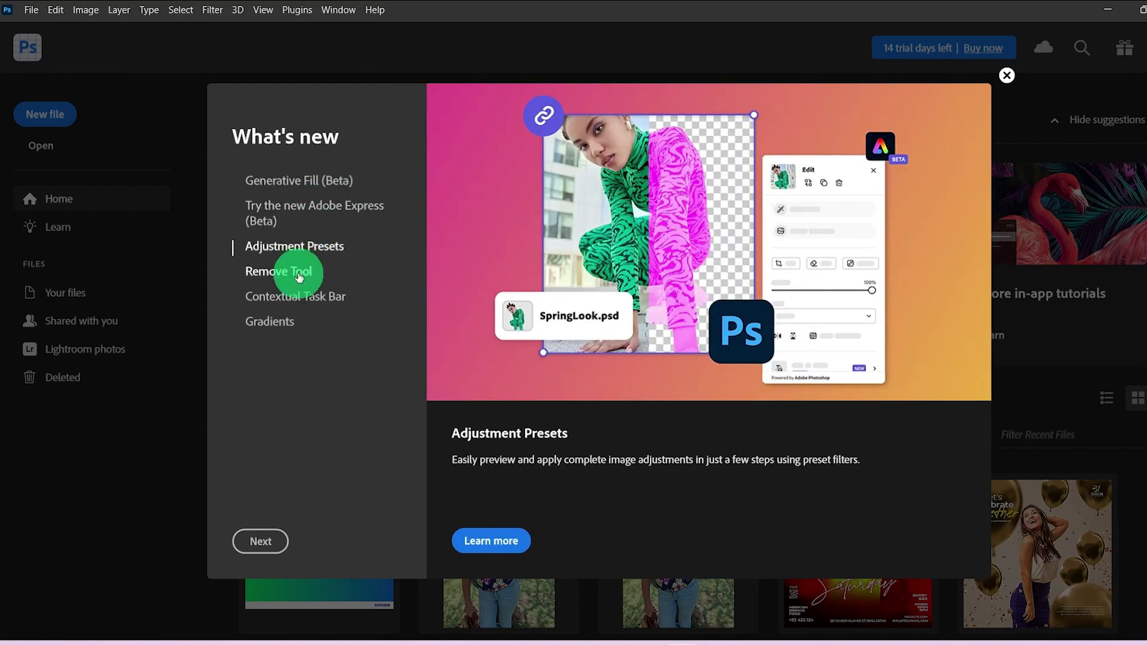
click(299, 270)
click(297, 307)
click(293, 323)
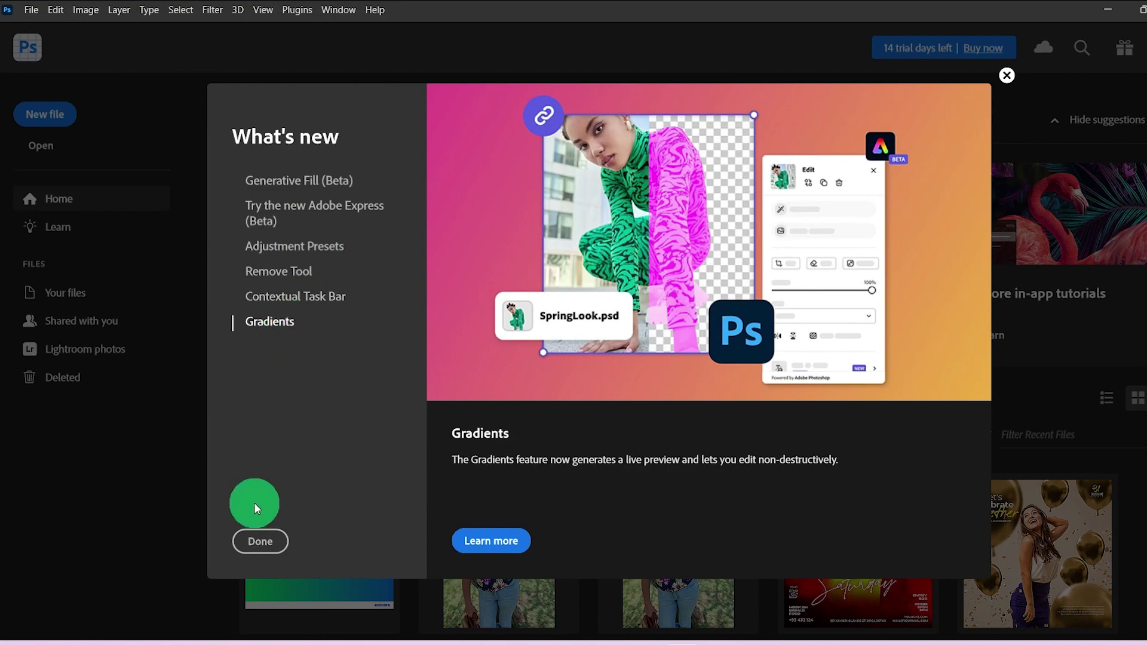
click(258, 547)
- Open AdobeStock_562565043.jpeg from Downloads and collapse the History panel
click(53, 148)
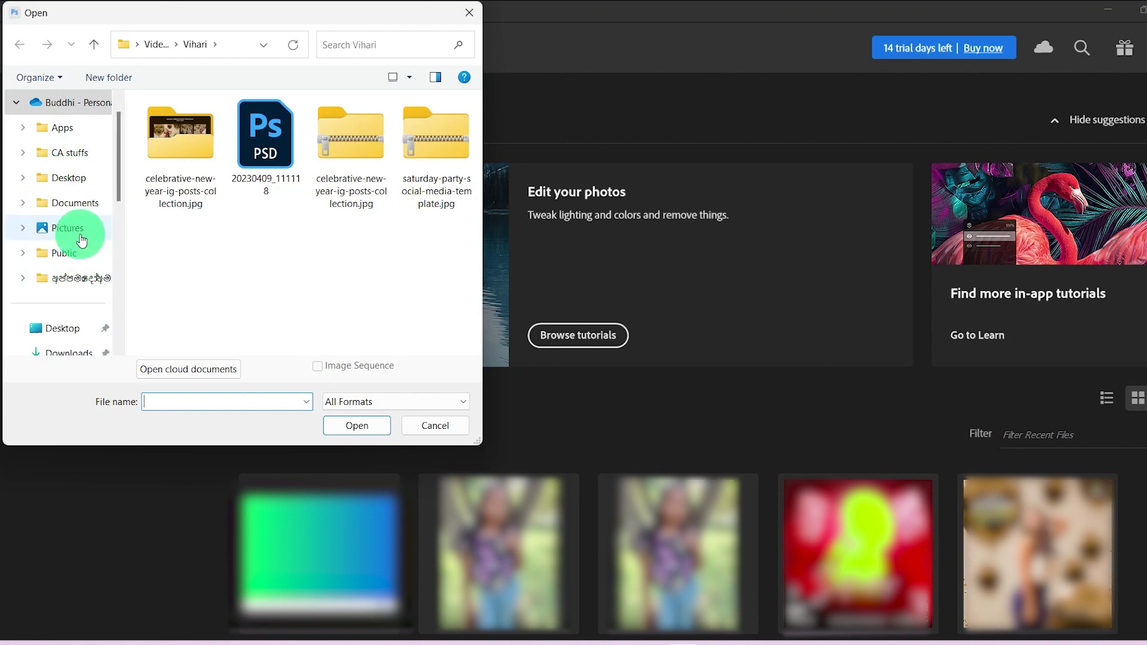
scroll(78, 321, down, 1)
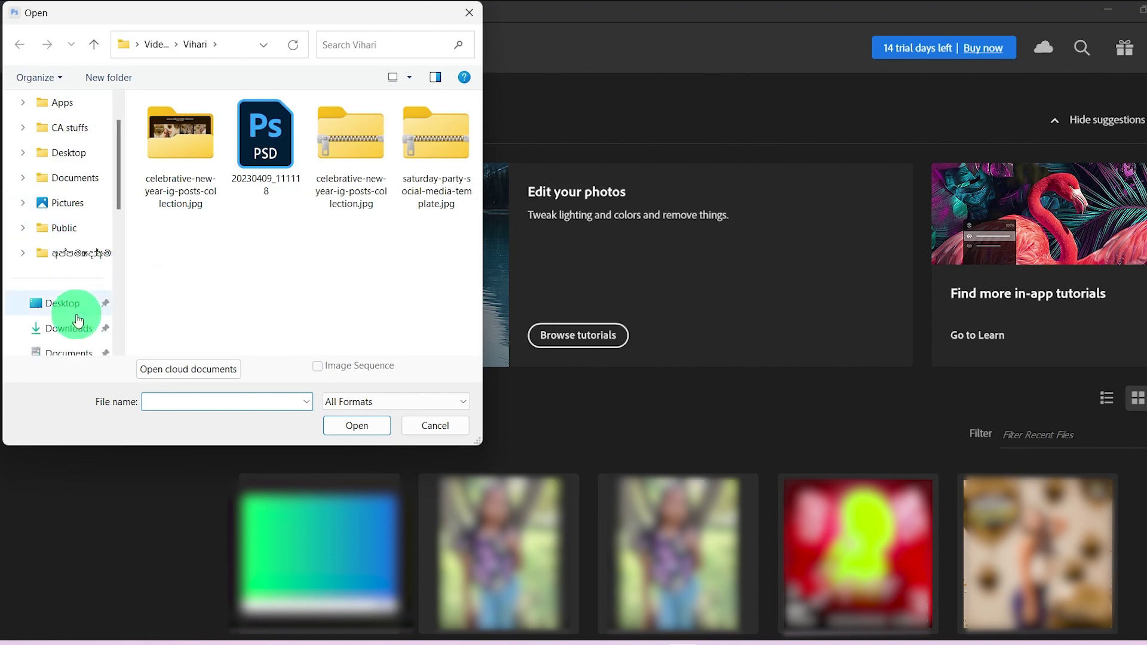
click(74, 328)
click(178, 159)
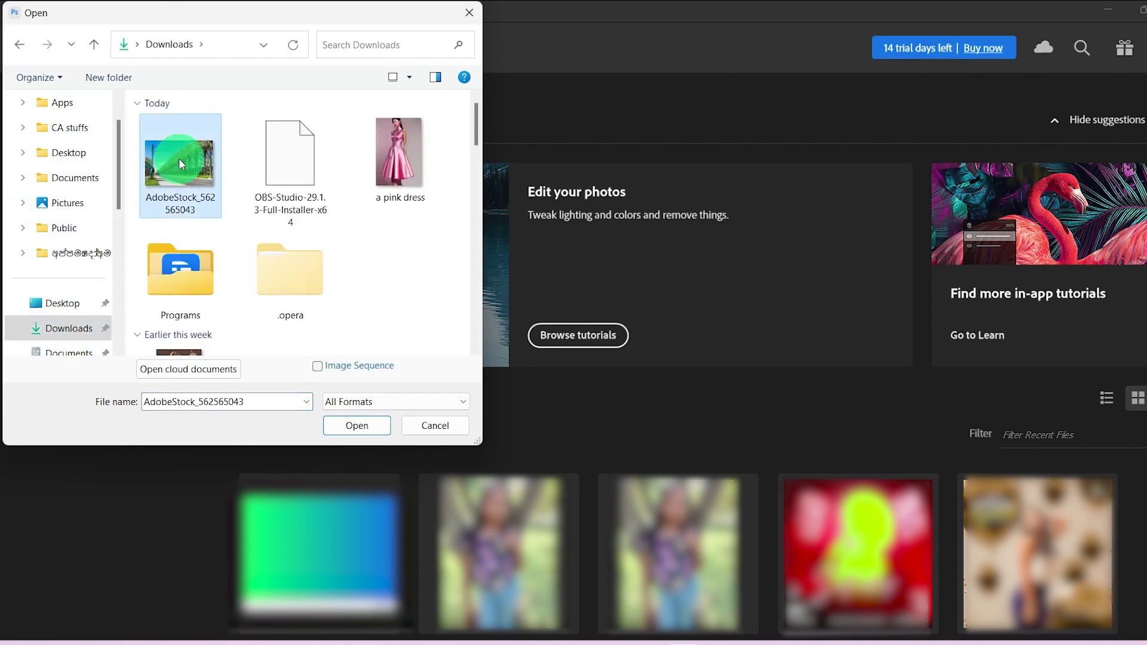
double_click(179, 160)
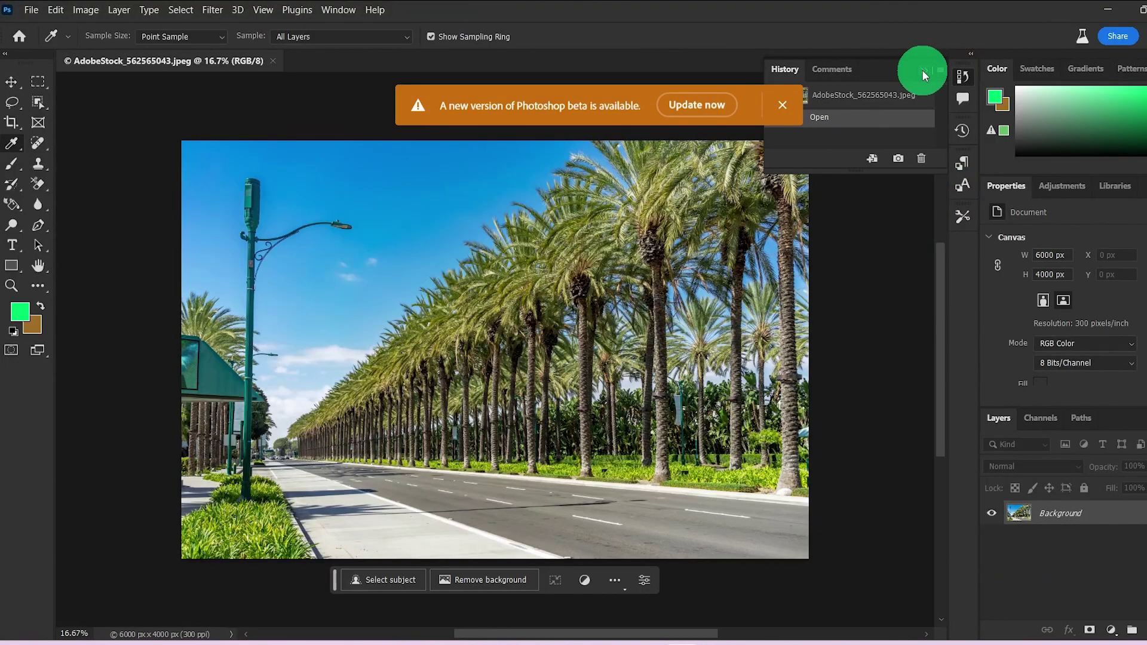
click(924, 70)
- Extend the canvas upward above the photo with the Crop tool and zoom out
drag(495, 140, 482, 56)
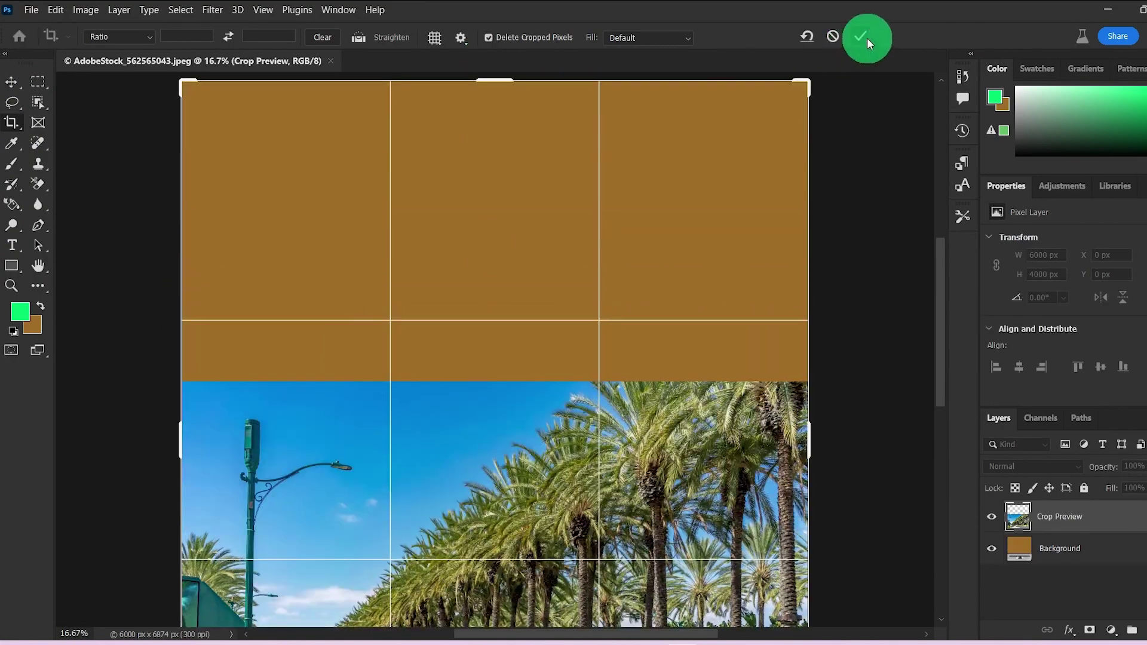
click(860, 36)
key(z)
key(ctrl+minus)
- Fill the new top area with Generative Fill sky, choosing the third variation
click(38, 81)
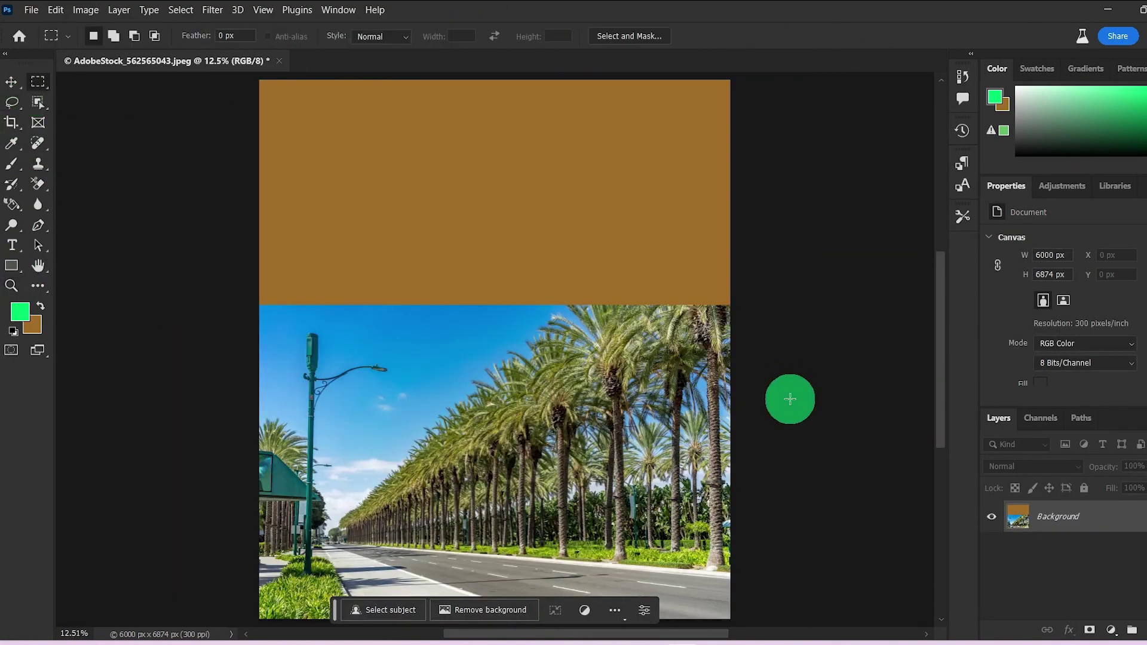
key(ctrl+a)
click(427, 197)
drag(249, 69, 730, 329)
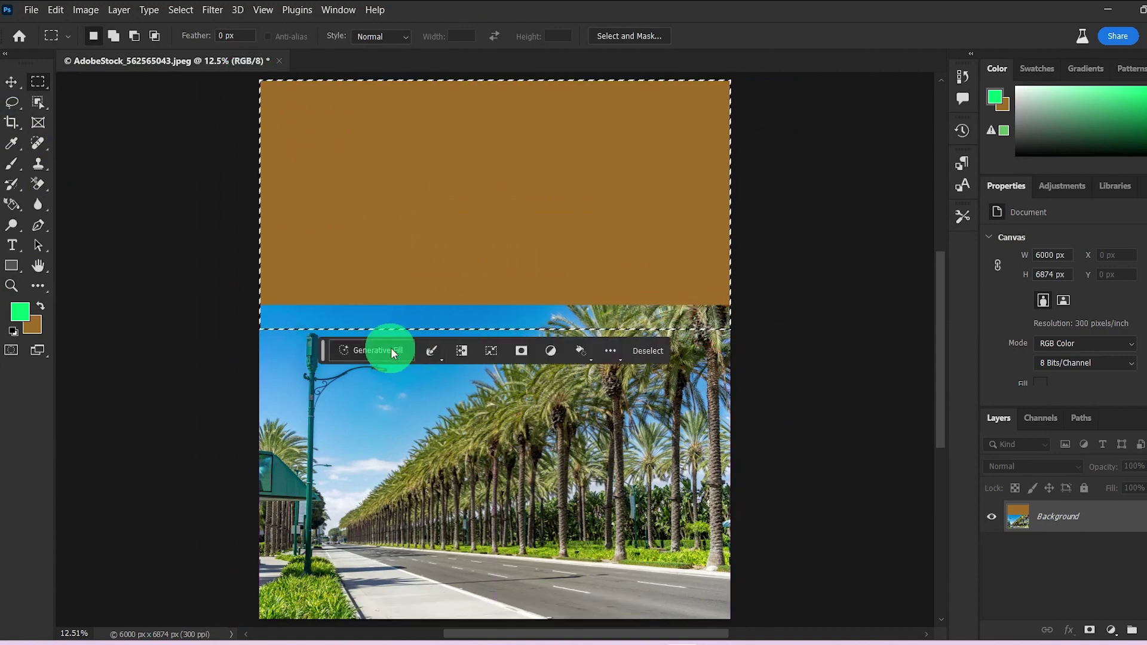
click(384, 346)
click(743, 379)
click(572, 352)
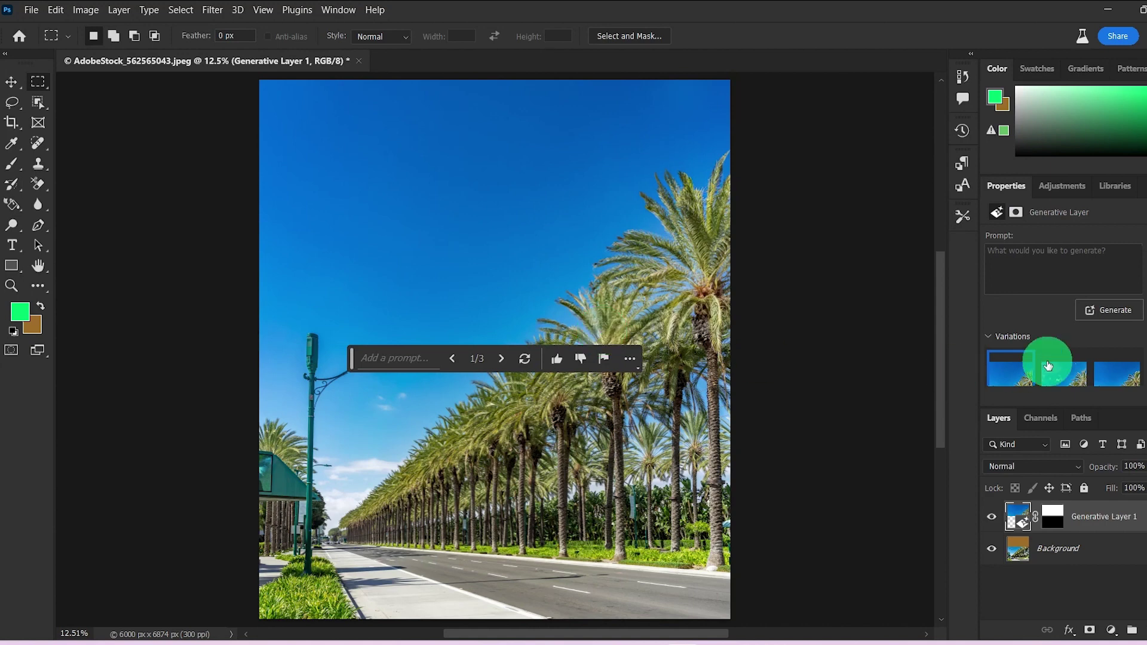
click(1055, 358)
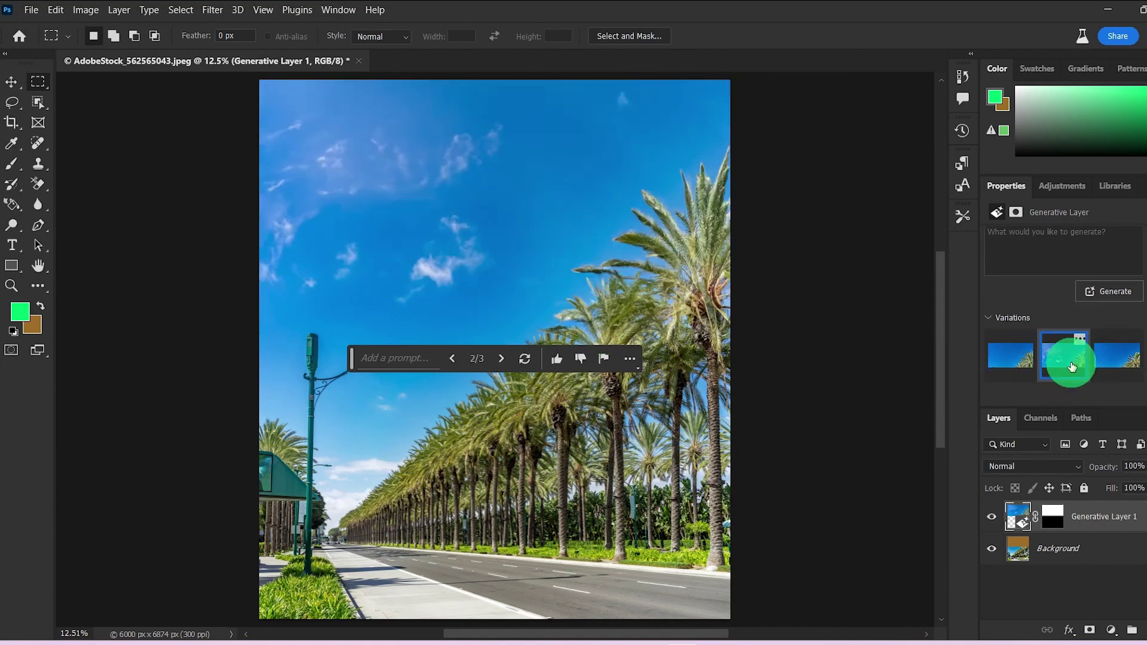
click(1110, 361)
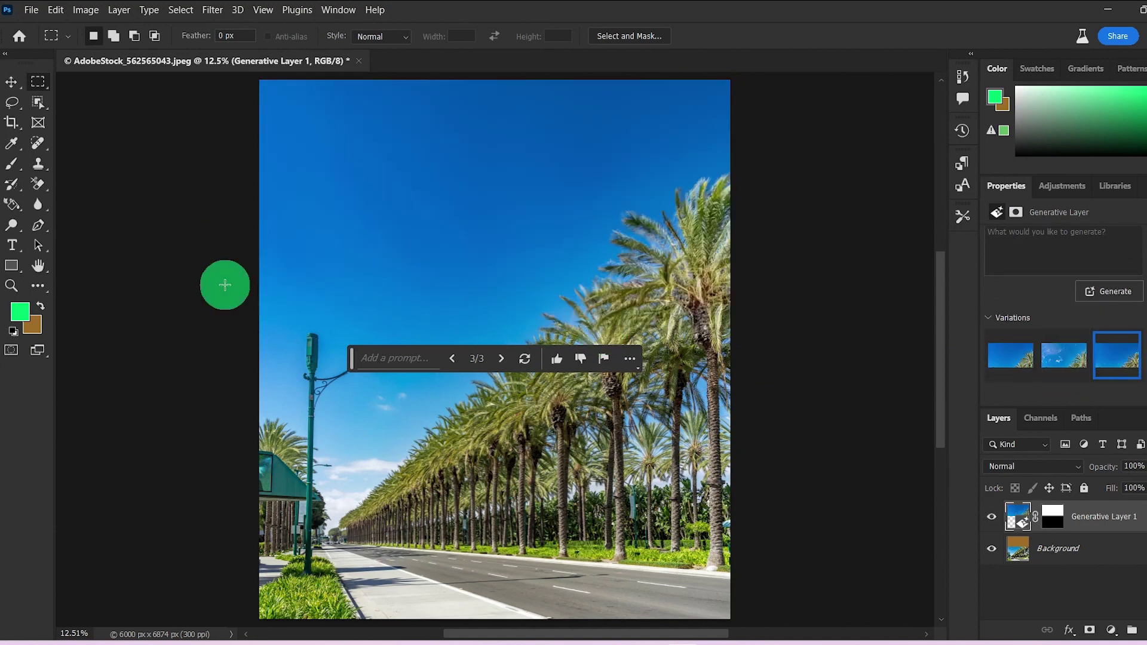
- Crop-extend the canvas far to the left, leaving an empty strip
click(12, 123)
drag(245, 351, 128, 346)
click(861, 37)
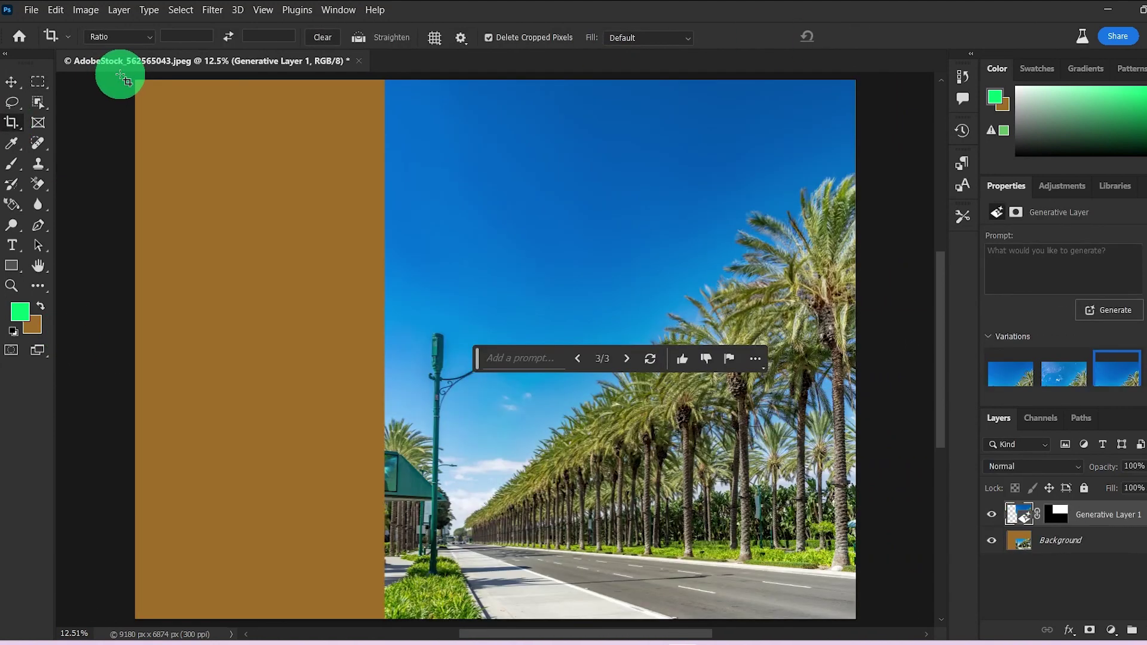
- Generative-fill the left strip with roadside trees and grass, keeping variation 2
click(38, 82)
drag(120, 71, 466, 603)
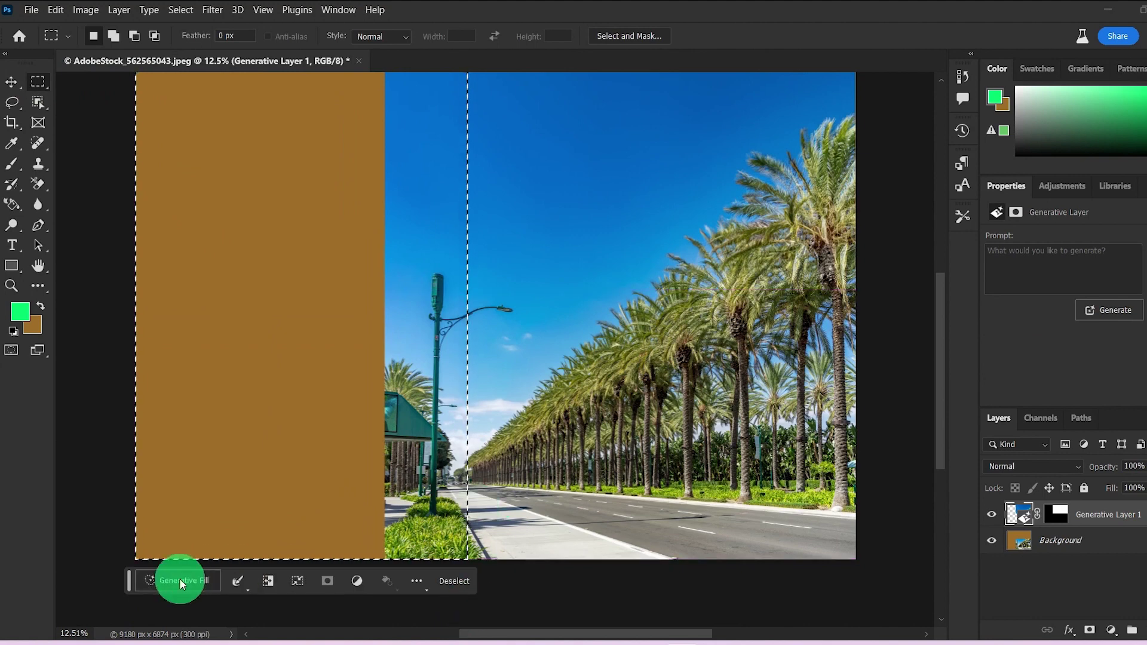
click(179, 579)
key(Return)
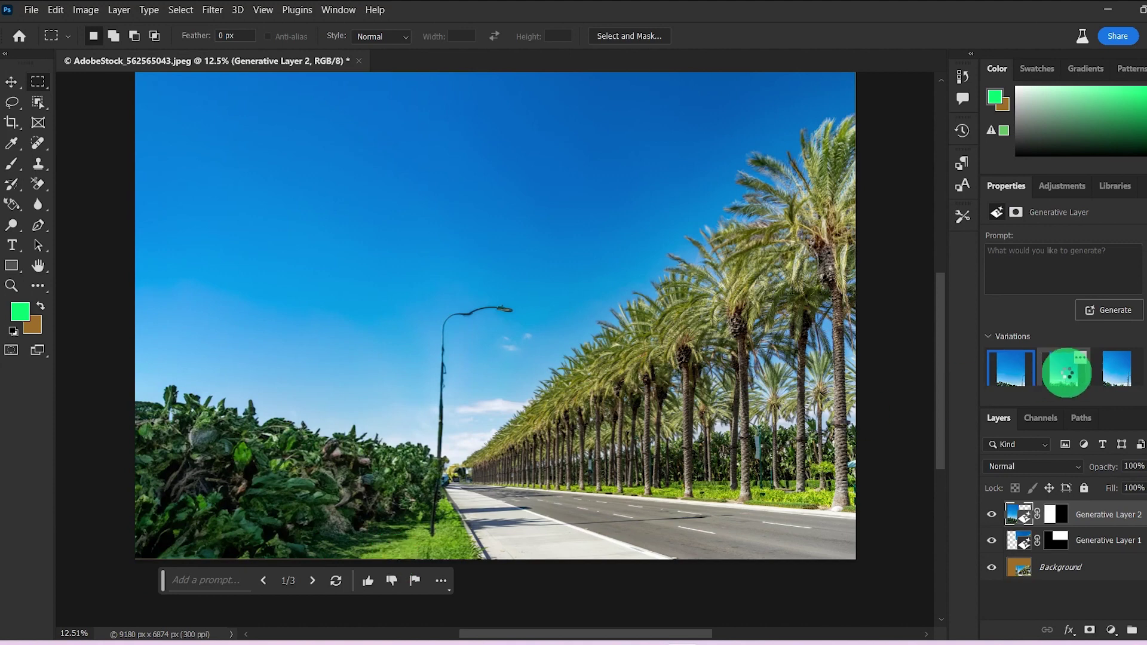
click(1067, 374)
click(1113, 381)
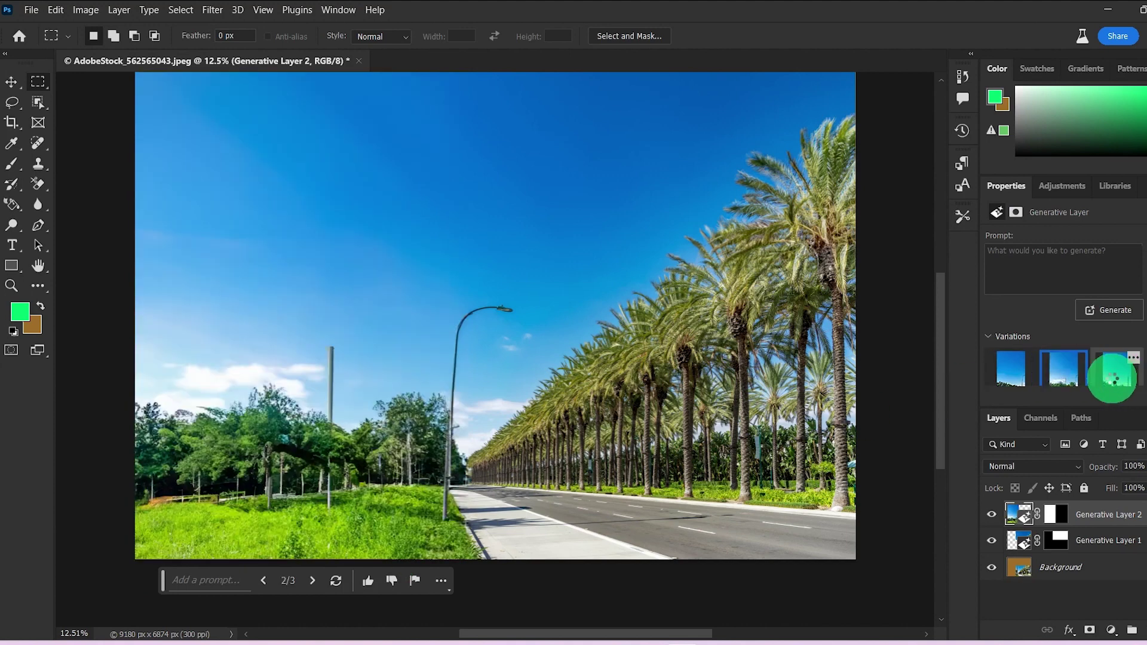
click(1064, 374)
- Toggle Generative Layers 1 and 2 to compare before and after, leaving Layer 2 hidden
click(992, 516)
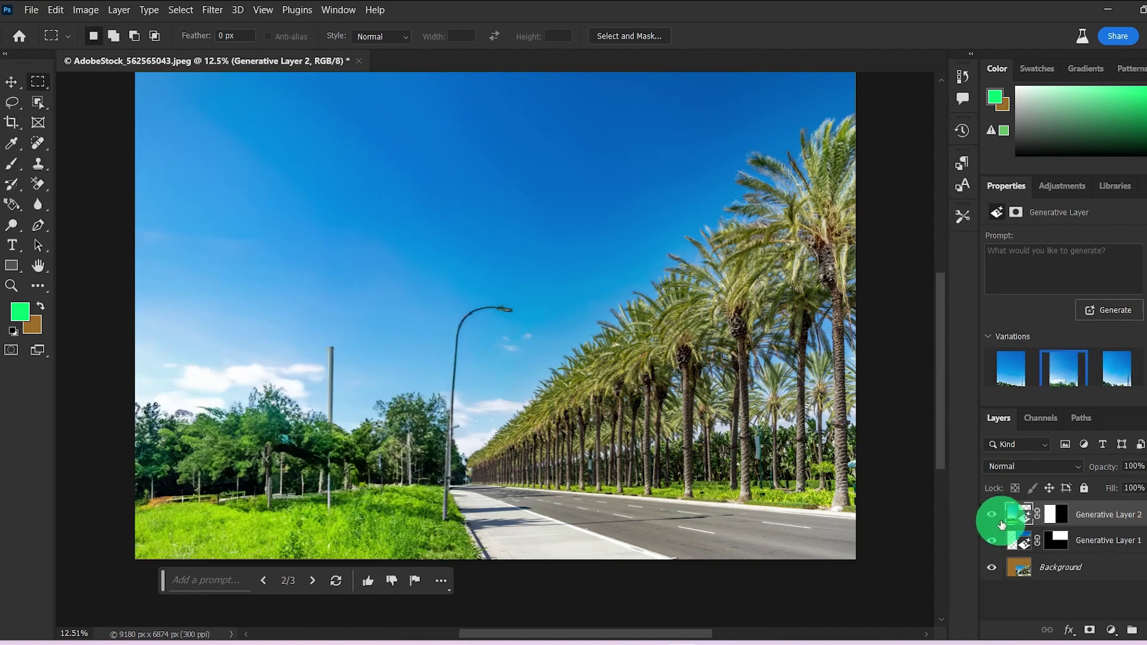
click(991, 540)
click(992, 540)
click(992, 540)
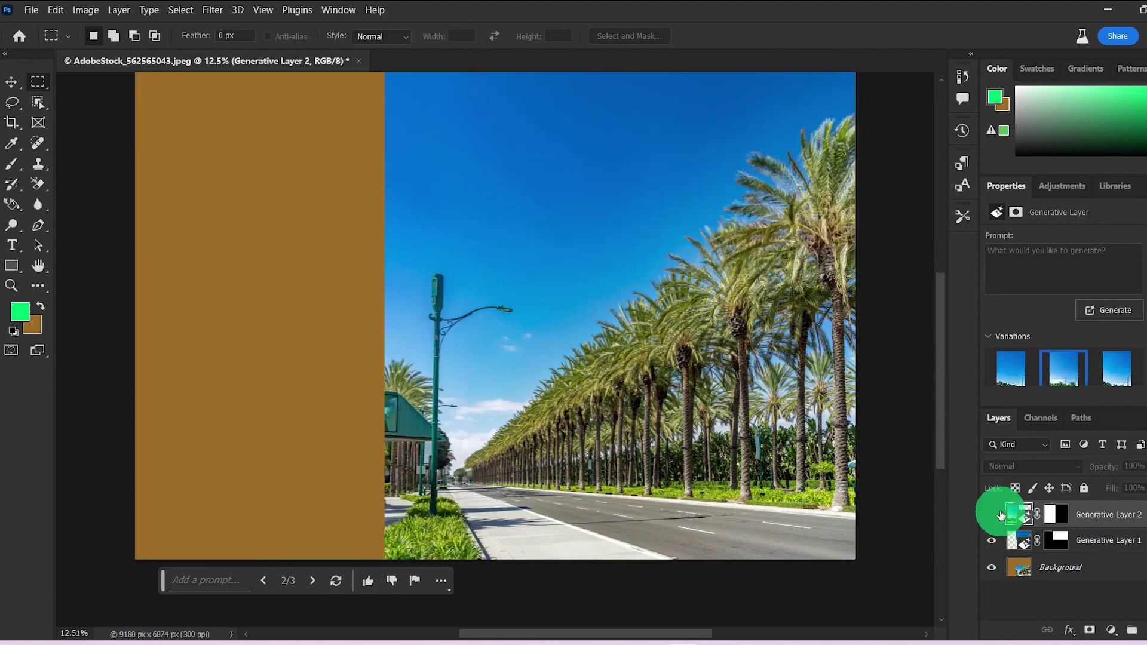
click(991, 515)
click(991, 515)
click(991, 515)
click(1000, 515)
click(1000, 515)
click(1000, 515)
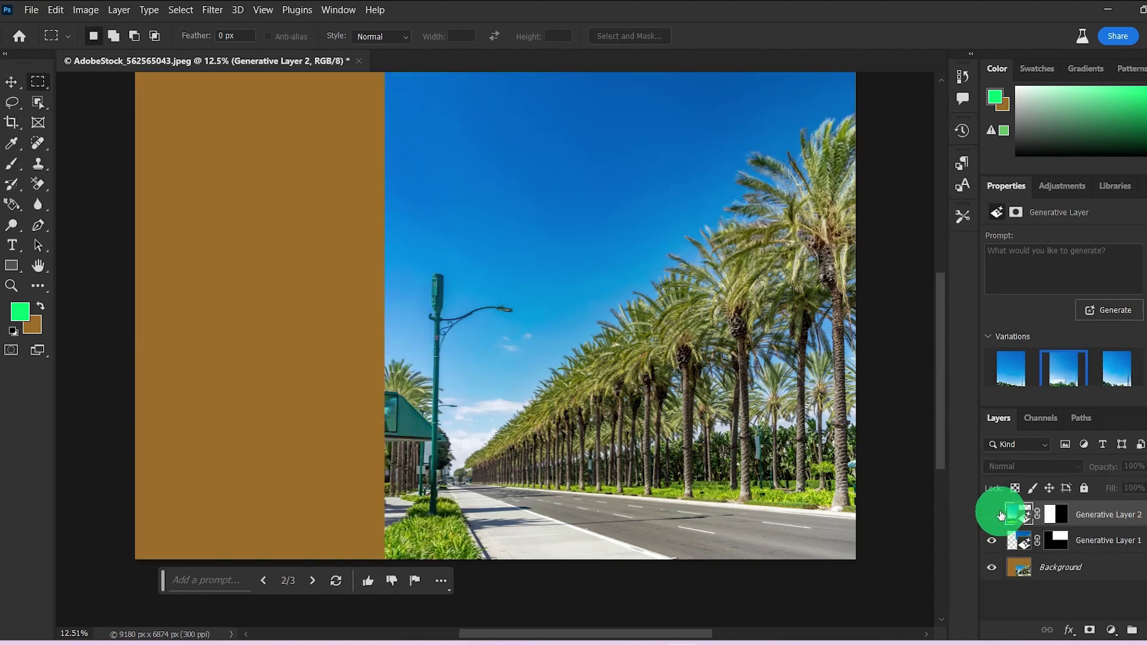